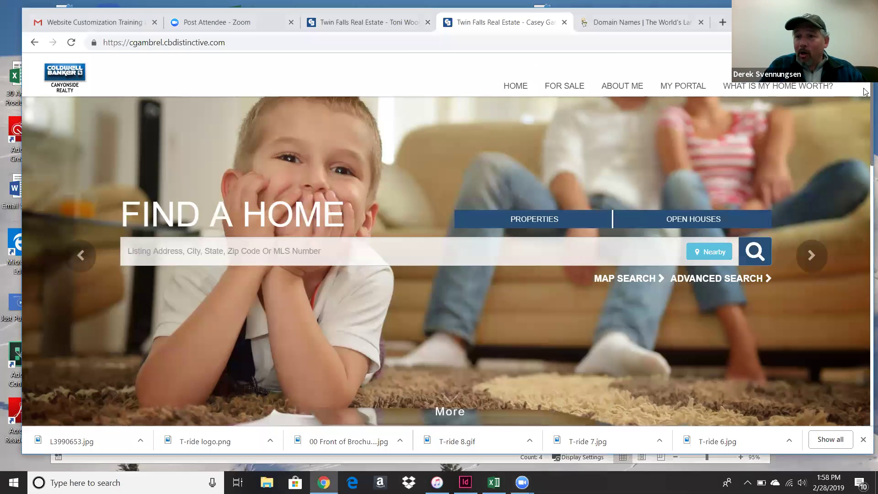
Switch to the mytwinfallsrealty.com tab and scroll past My Listings and About Me to the footer.
{"action": "scroll", "coordinate": [866, 90], "scroll_direction": "down", "scroll_amount": 10}
{"action": "scroll", "coordinate": [865, 163], "scroll_direction": "up", "scroll_amount": 10}
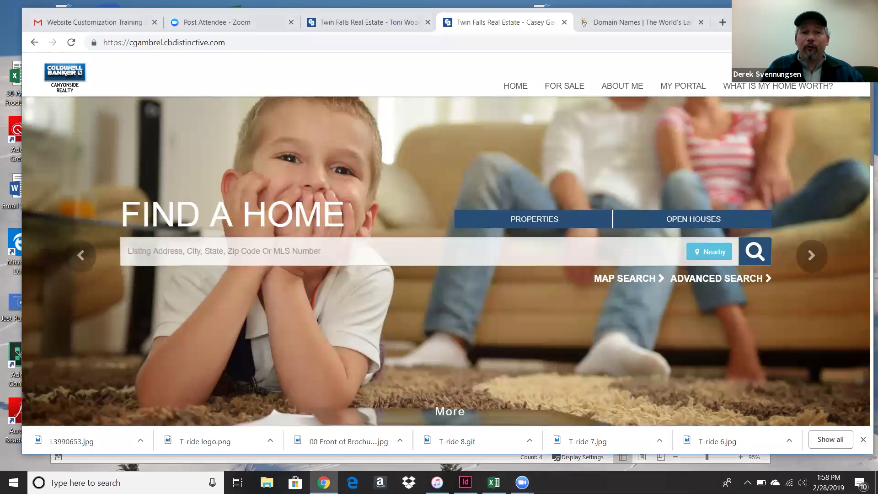
{"action": "left_click", "coordinate": [379, 23]}
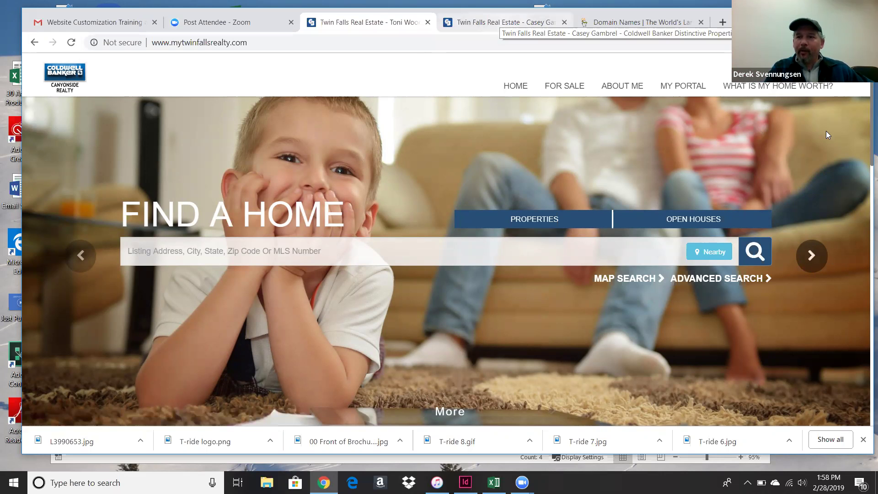
{"action": "scroll", "coordinate": [863, 183], "scroll_direction": "down", "scroll_amount": 8}
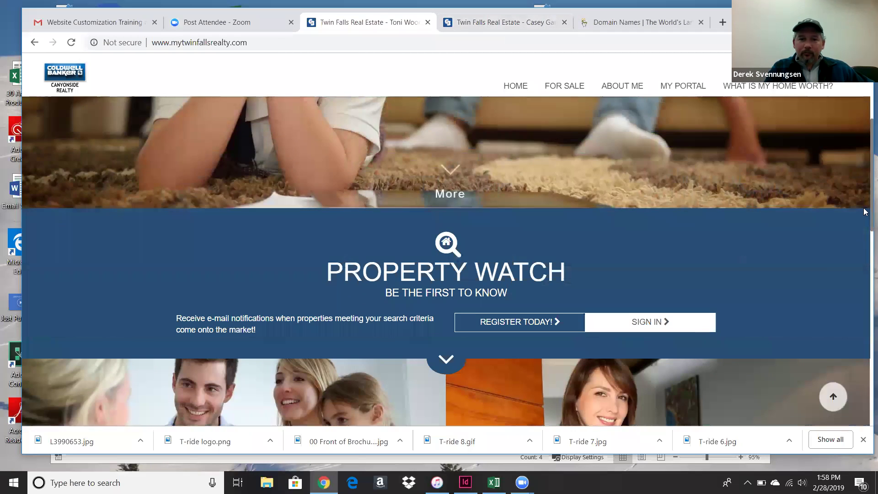
{"action": "scroll", "coordinate": [865, 238], "scroll_direction": "up", "scroll_amount": 8}
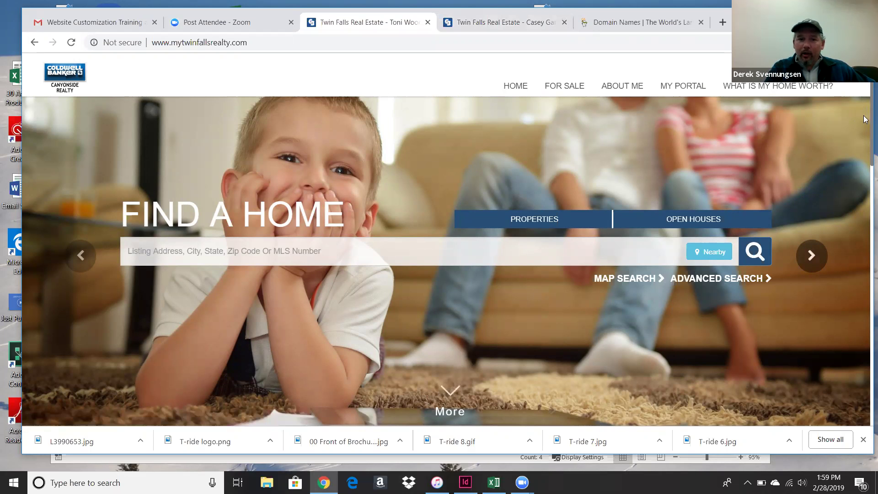
{"action": "scroll", "coordinate": [864, 187], "scroll_direction": "down", "scroll_amount": 4}
{"action": "scroll", "coordinate": [864, 187], "scroll_direction": "down", "scroll_amount": 5}
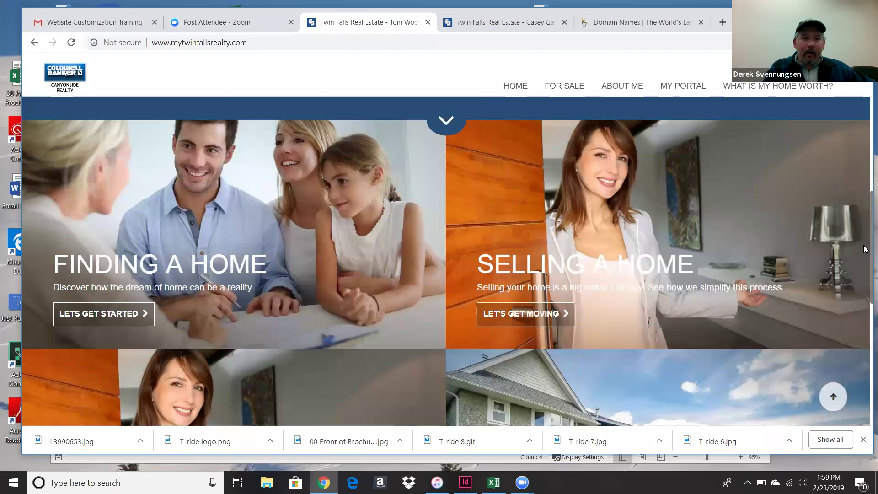
{"action": "scroll", "coordinate": [865, 250], "scroll_direction": "down", "scroll_amount": 1}
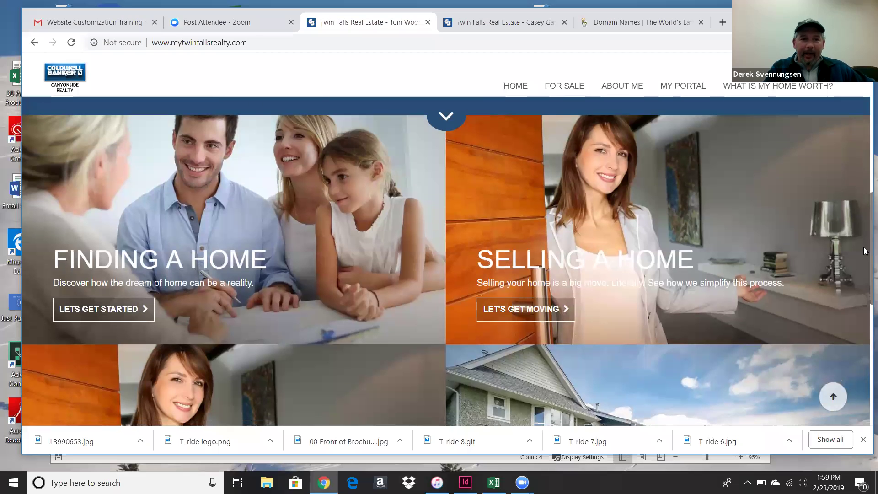
{"action": "scroll", "coordinate": [864, 256], "scroll_direction": "down", "scroll_amount": 2}
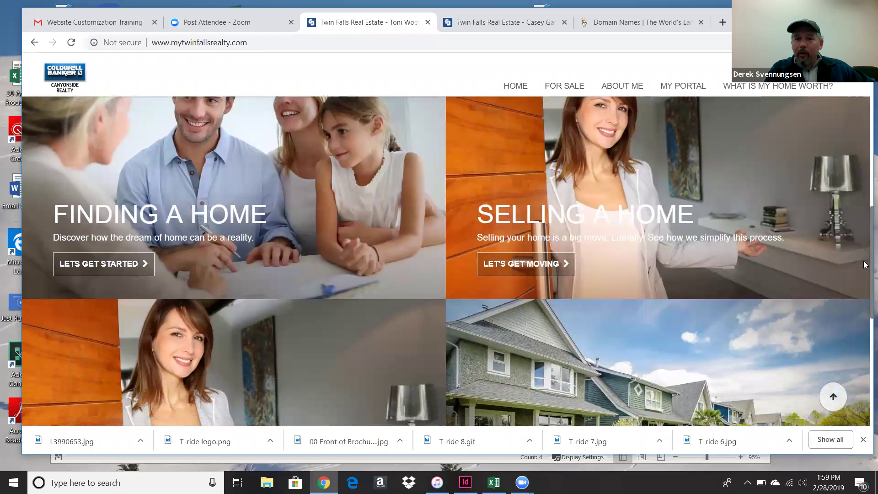
{"action": "scroll", "coordinate": [865, 267], "scroll_direction": "down", "scroll_amount": 4}
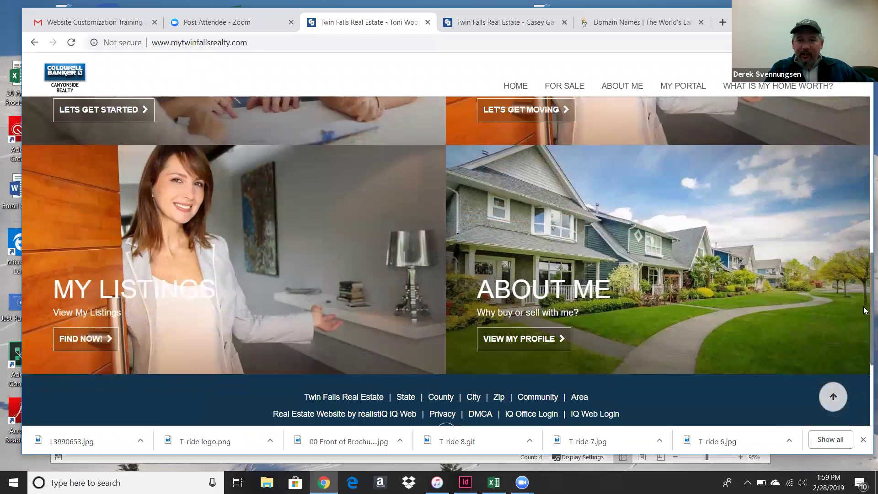
{"action": "scroll", "coordinate": [865, 318], "scroll_direction": "down", "scroll_amount": 2}
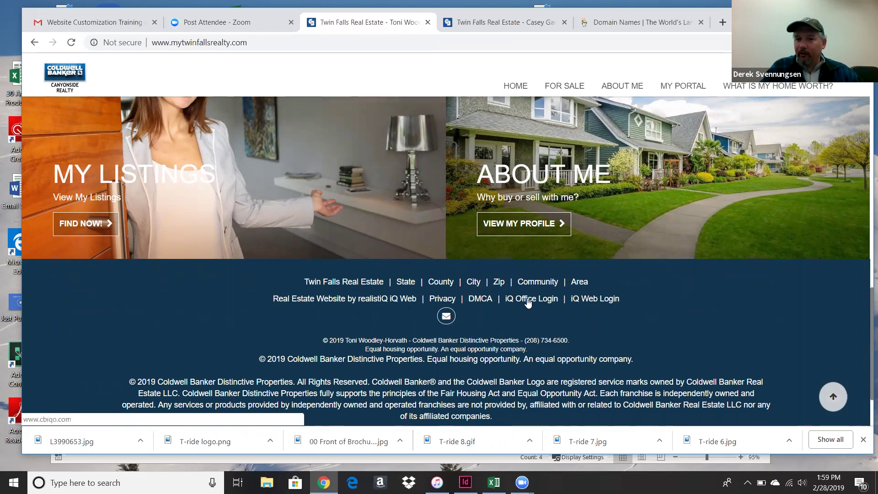
Sign in through the footer's iQ Web Login with the saved user ID and the account password.
{"action": "left_click", "coordinate": [589, 304]}
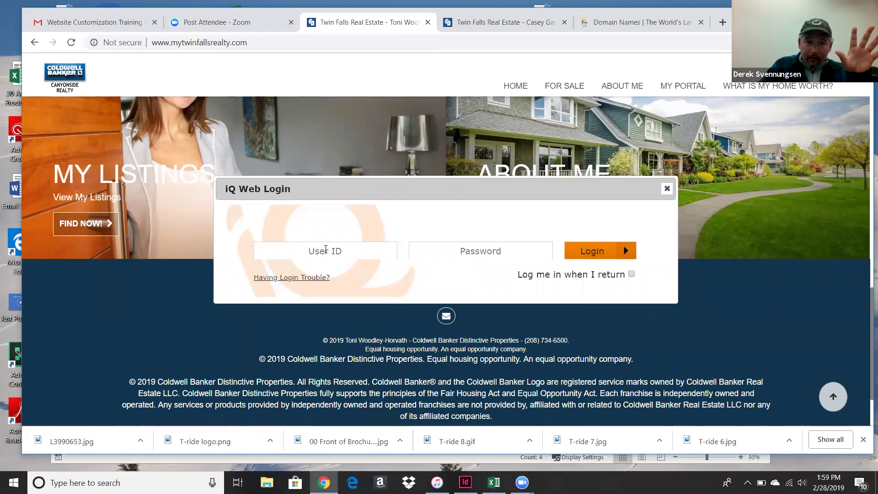
{"action": "left_click", "coordinate": [324, 250]}
{"action": "type", "text": "dsvenuu"}
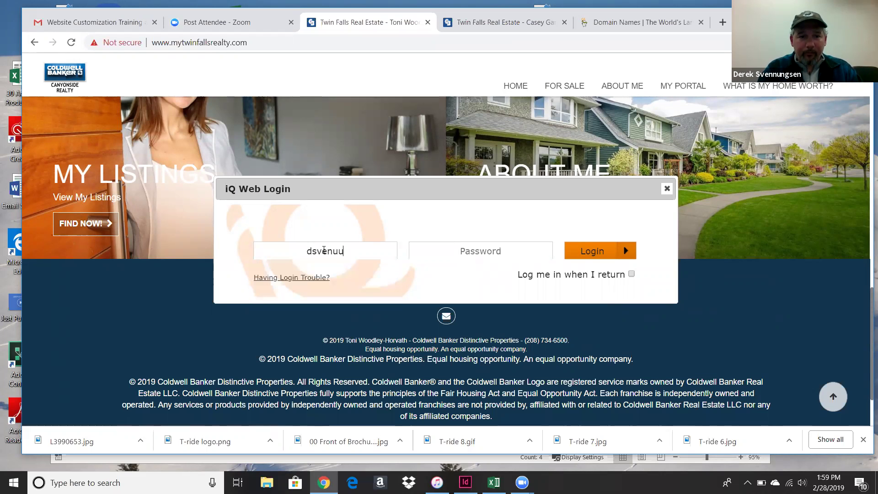
{"action": "key", "text": "BackSpace"}
{"action": "key", "text": "BackSpace"}
{"action": "key", "text": "Down"}
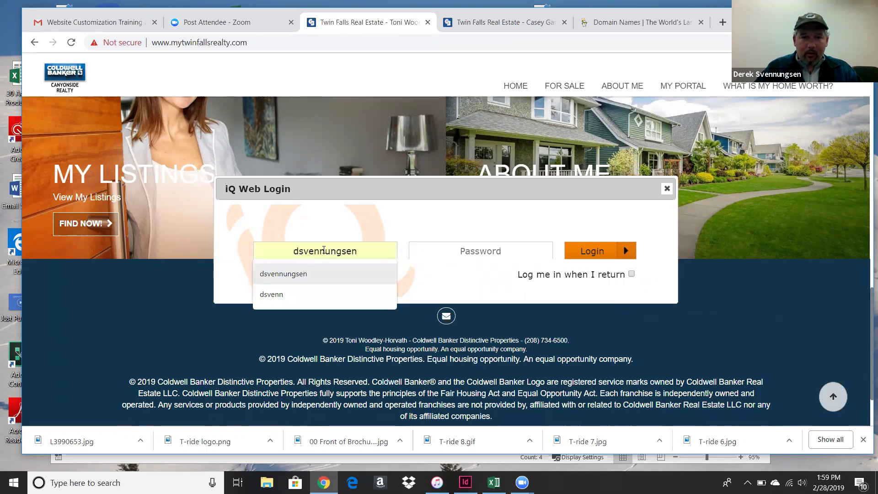
{"action": "key", "text": "Return"}
{"action": "type", "text": "••••"}
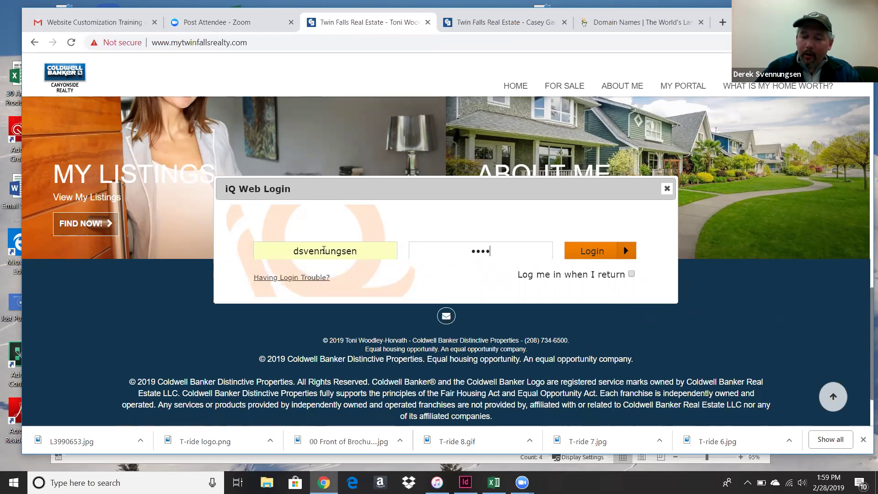
{"action": "type", "text": "••"}
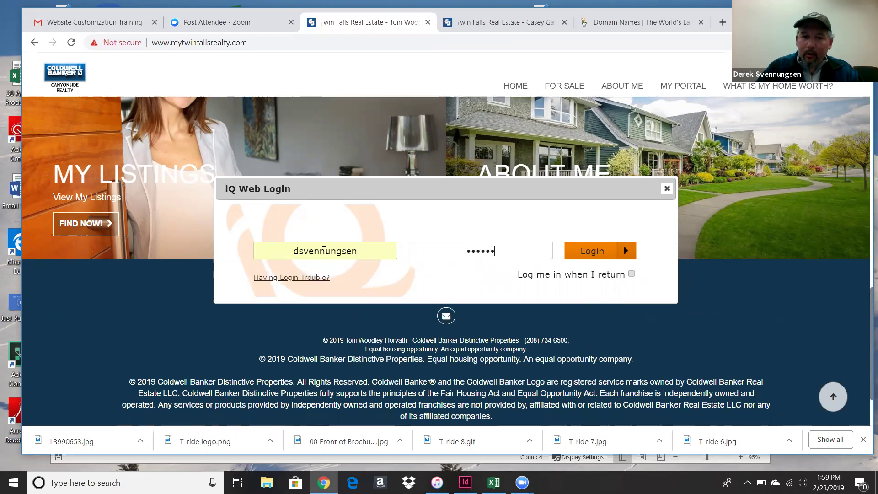
{"action": "left_click", "coordinate": [589, 255]}
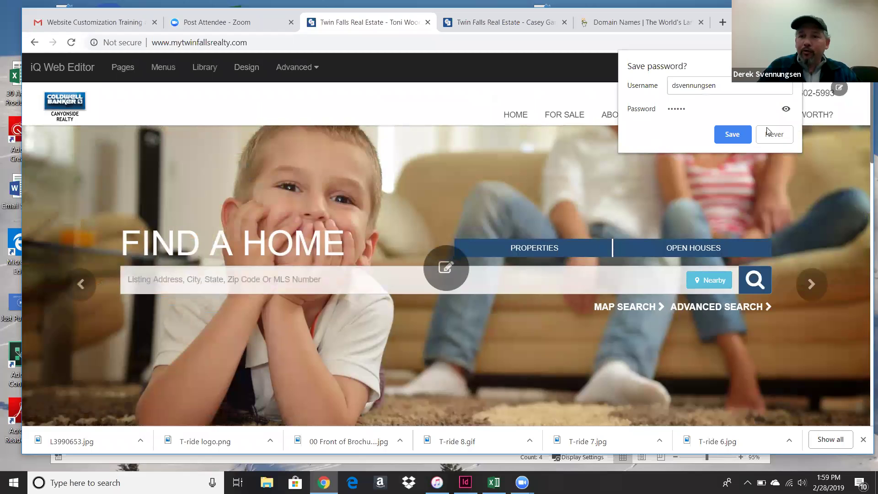
Decline Chrome's offer to save the password for this site.
{"action": "left_click", "coordinate": [786, 135]}
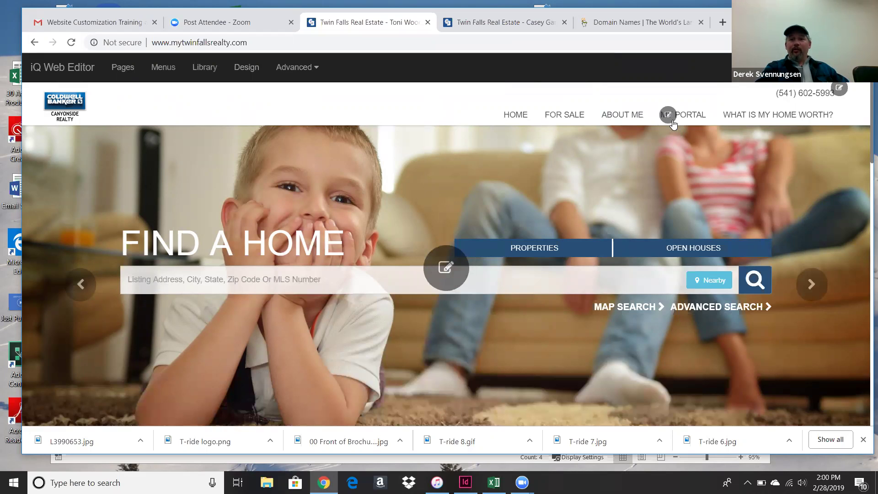
{"action": "left_click", "coordinate": [163, 73]}
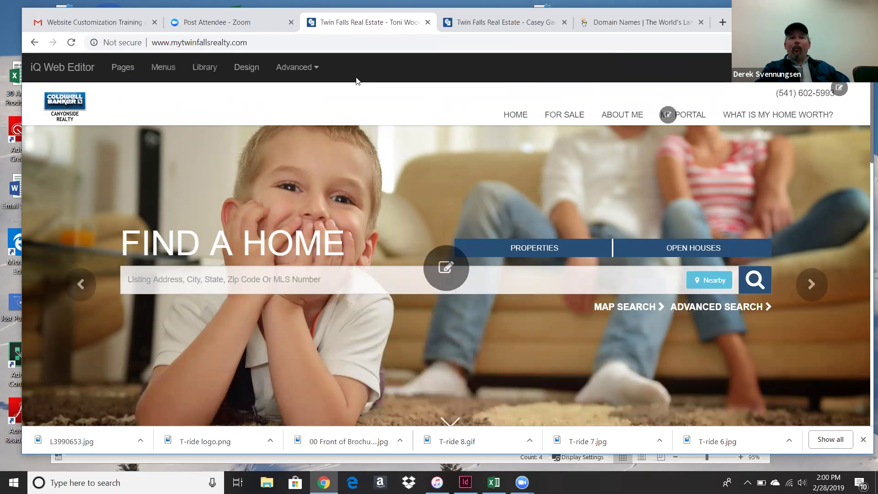
Open the Design template chooser, page back to Designs 1–6, and preview Design 5.
{"action": "left_click", "coordinate": [245, 68]}
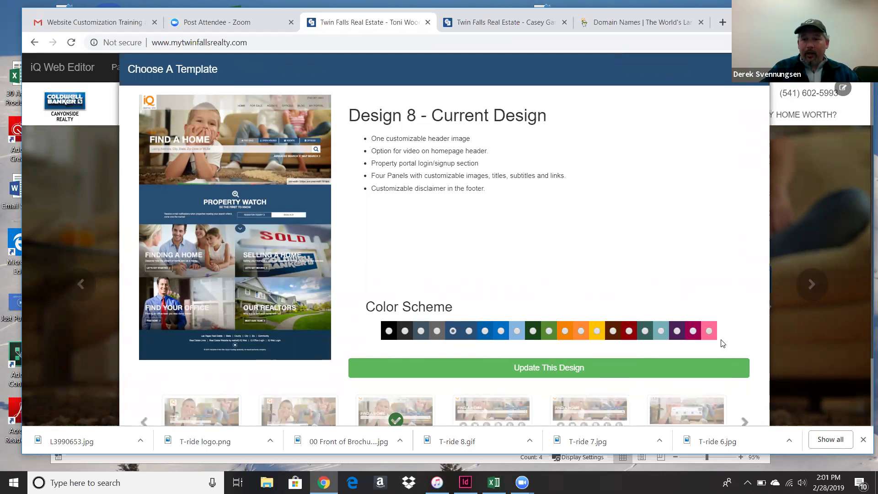
{"action": "double_click", "coordinate": [739, 457]}
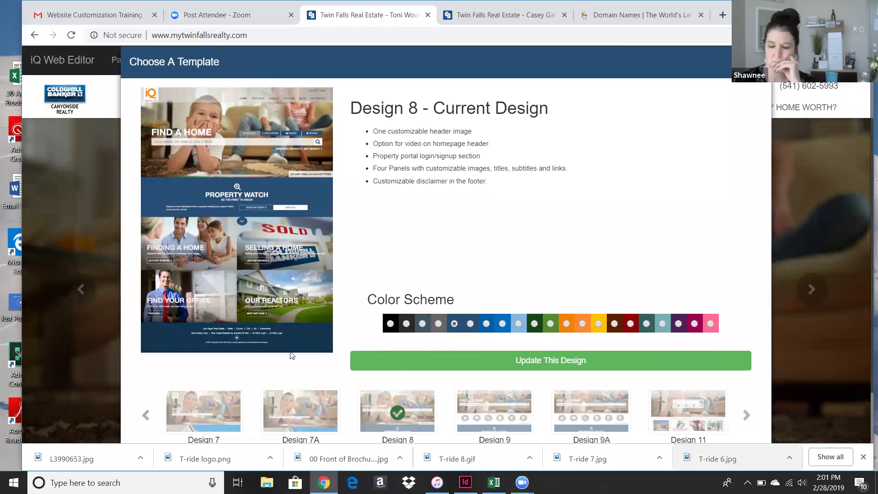
{"action": "left_click", "coordinate": [146, 418]}
{"action": "left_click", "coordinate": [147, 418]}
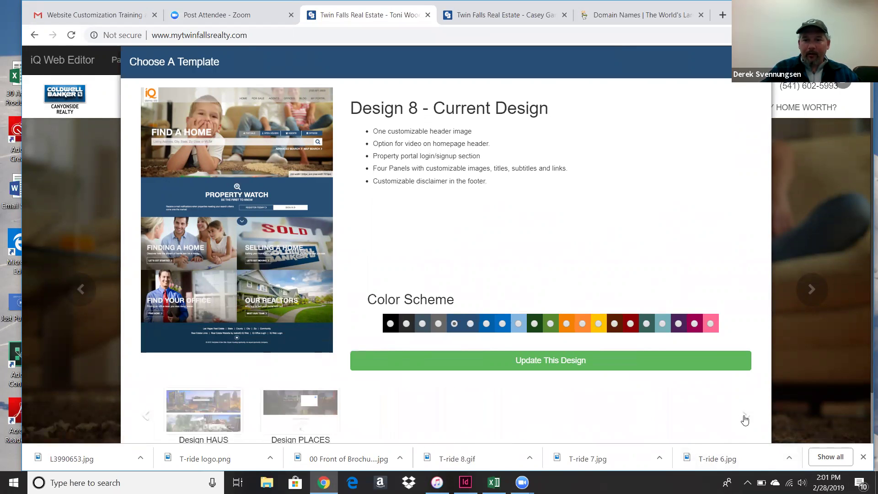
{"action": "left_click", "coordinate": [746, 416]}
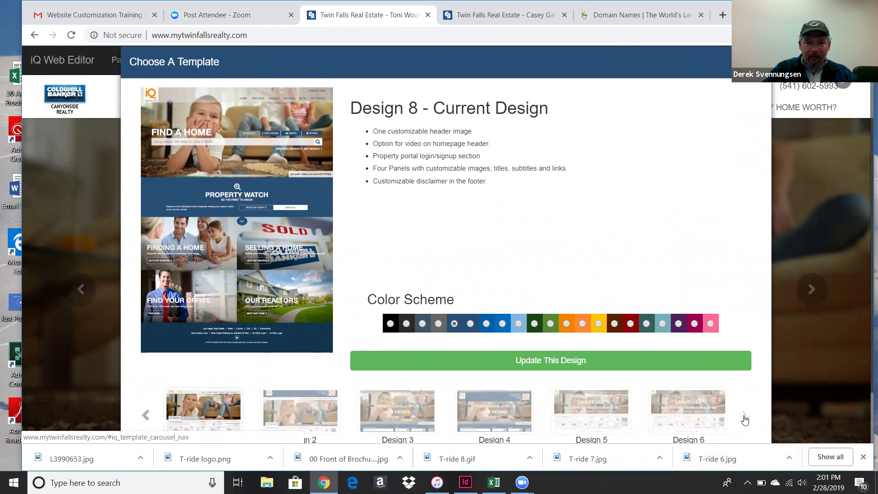
{"action": "left_click", "coordinate": [585, 411]}
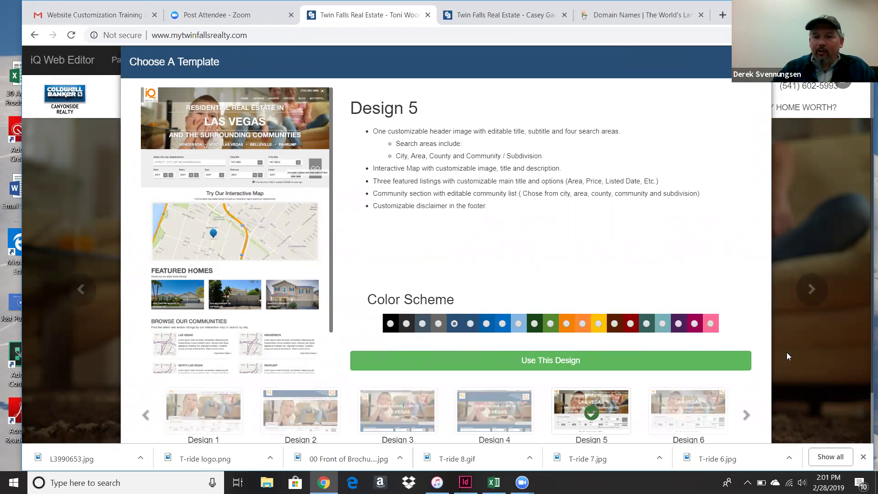
Page to the later templates, preview Designs 28, 27, 26 and 25, and apply Design 25.
{"action": "left_click", "coordinate": [747, 416]}
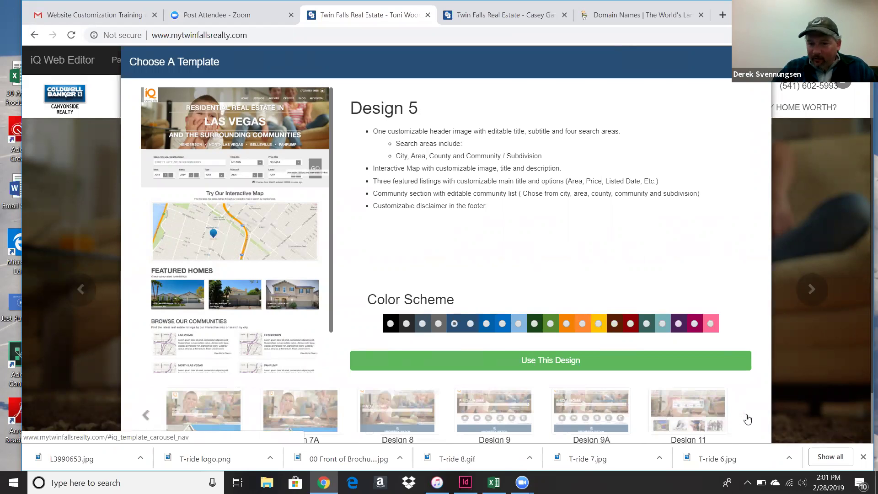
{"action": "left_click", "coordinate": [747, 417]}
{"action": "left_click", "coordinate": [747, 417]}
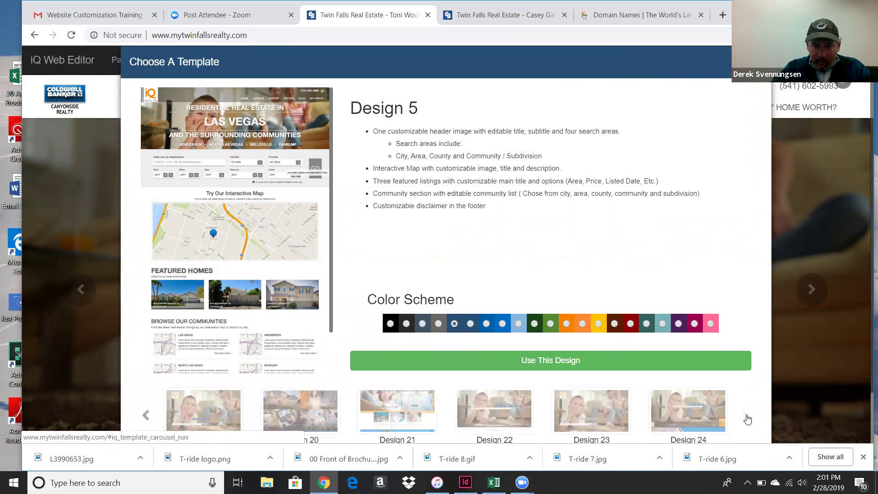
{"action": "left_click", "coordinate": [747, 418]}
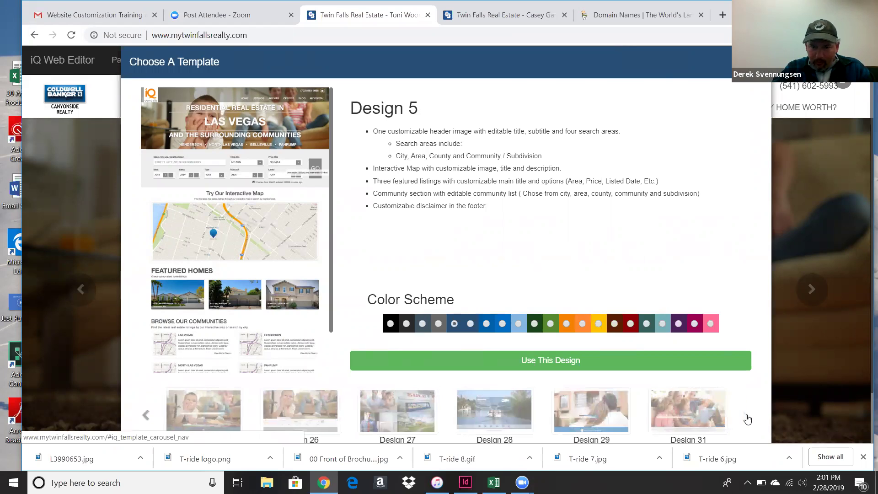
{"action": "left_click", "coordinate": [500, 413]}
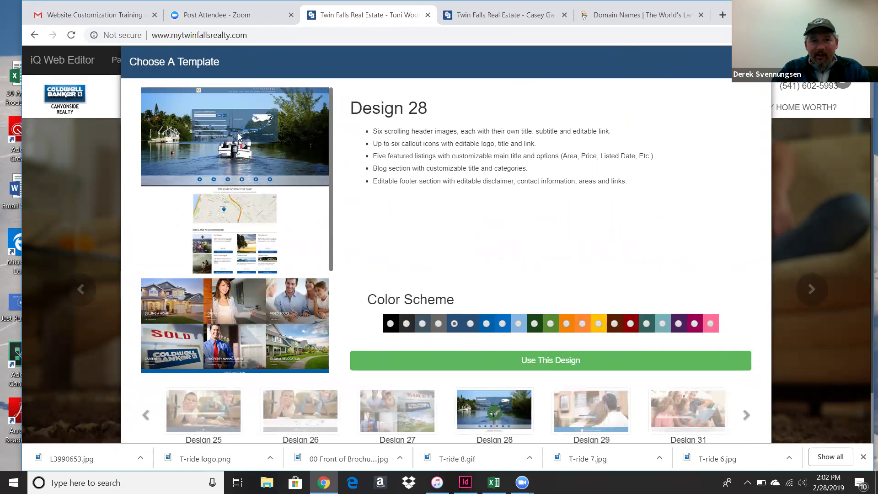
{"action": "left_click", "coordinate": [408, 417]}
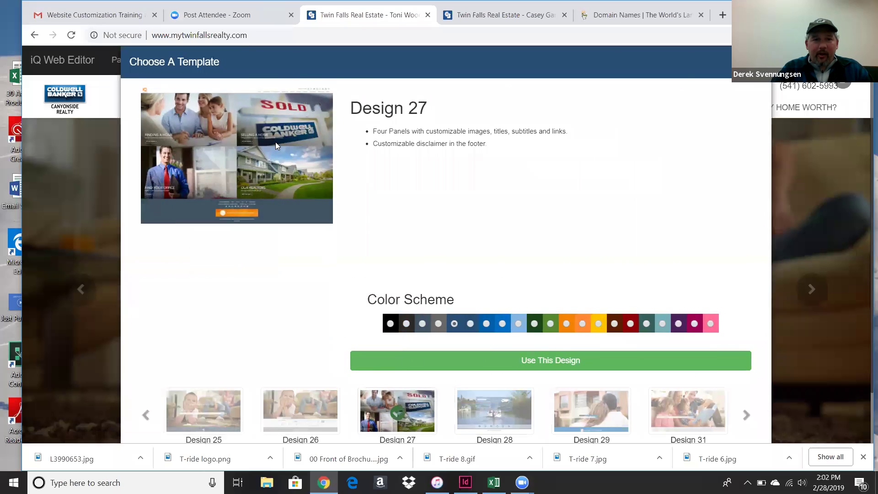
{"action": "left_click", "coordinate": [293, 411]}
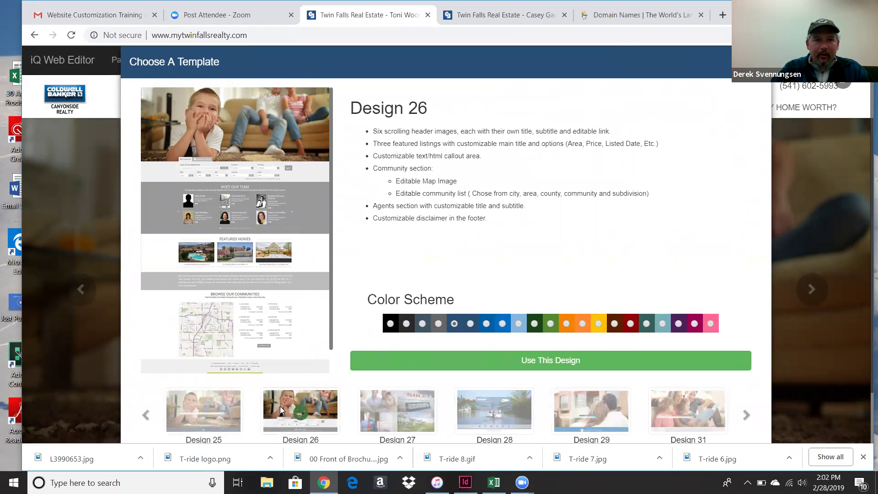
{"action": "left_click", "coordinate": [214, 411]}
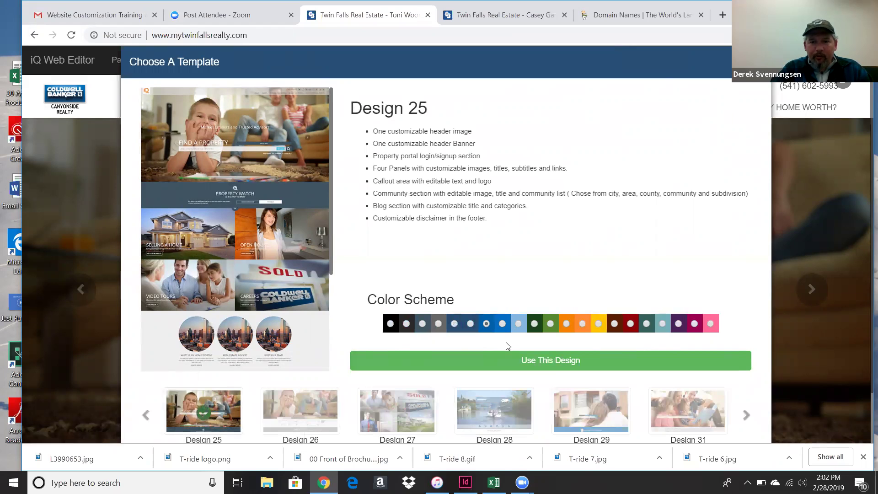
{"action": "left_click", "coordinate": [531, 358]}
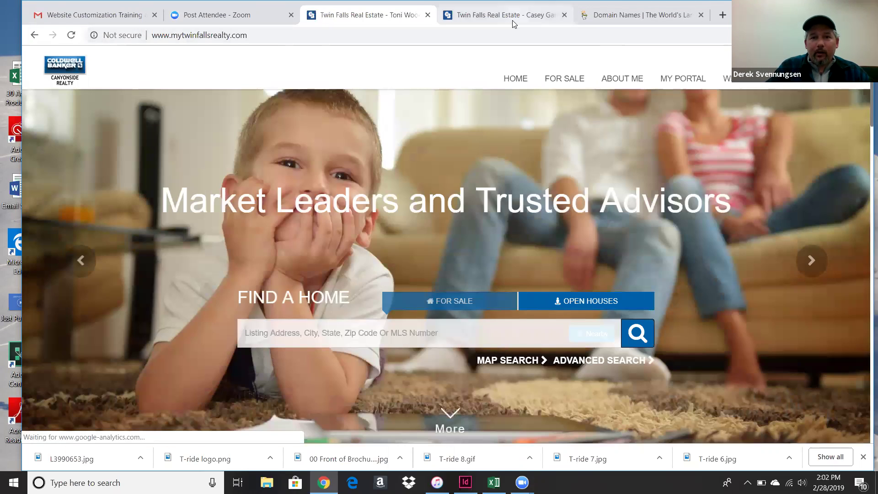
Switch to the other agent's Twin Falls Real Estate tab and scroll down to its footer links.
{"action": "left_click", "coordinate": [512, 16]}
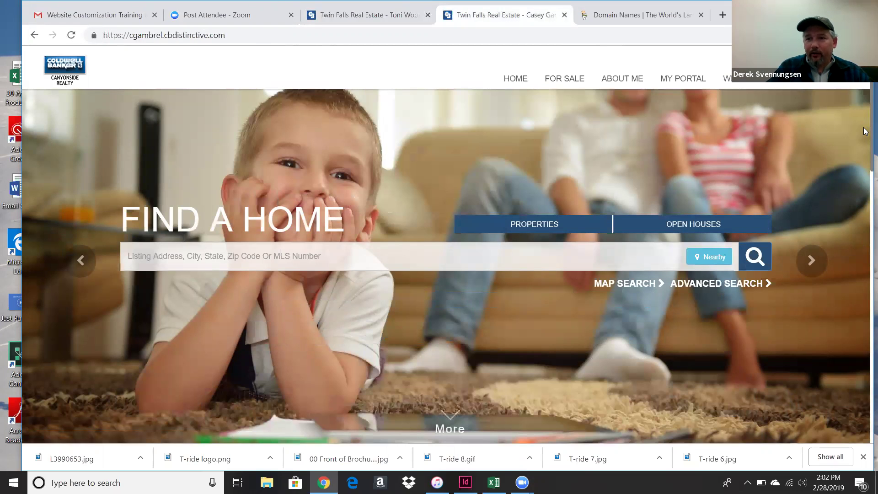
{"action": "double_click", "coordinate": [863, 208]}
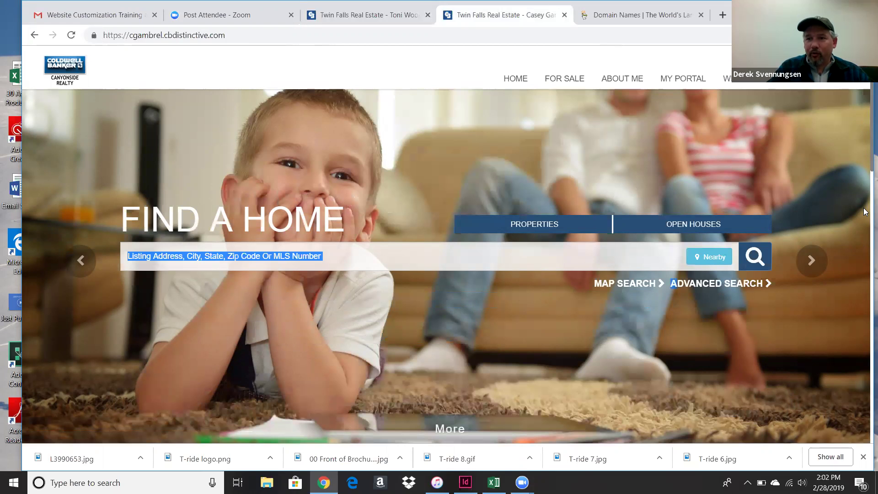
{"action": "left_click_drag", "start_coordinate": [868, 159], "coordinate": [870, 158]}
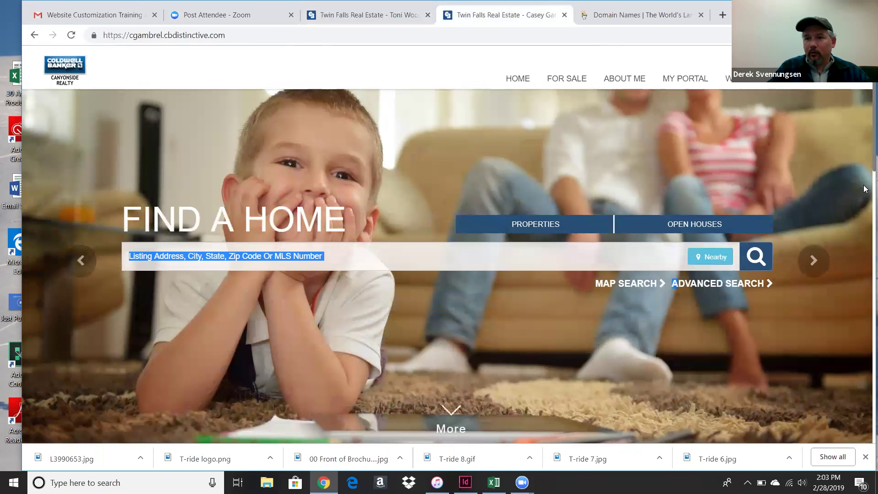
{"action": "scroll", "coordinate": [864, 202], "scroll_direction": "down", "scroll_amount": 1}
{"action": "scroll", "coordinate": [864, 201], "scroll_direction": "down", "scroll_amount": 6}
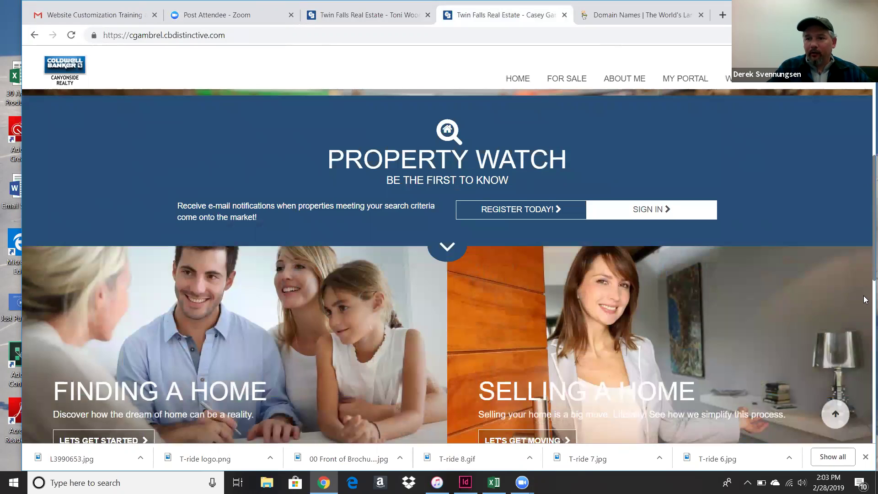
{"action": "scroll", "coordinate": [865, 278], "scroll_direction": "down", "scroll_amount": 10}
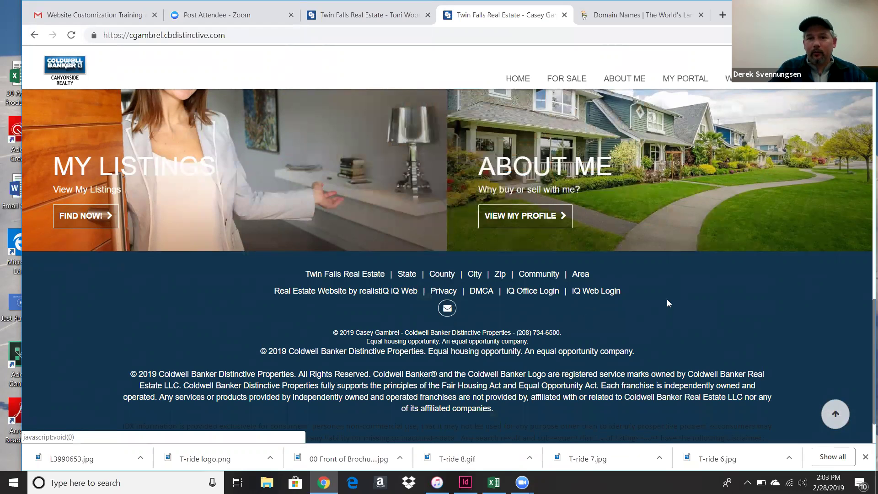
Sign in through iQ Web Login using the saved username and password.
{"action": "left_click", "coordinate": [590, 292]}
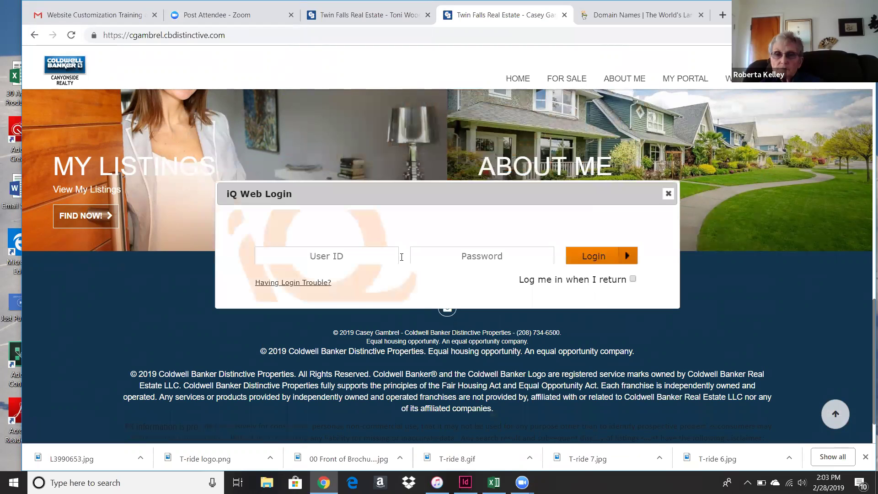
{"action": "left_click", "coordinate": [367, 255]}
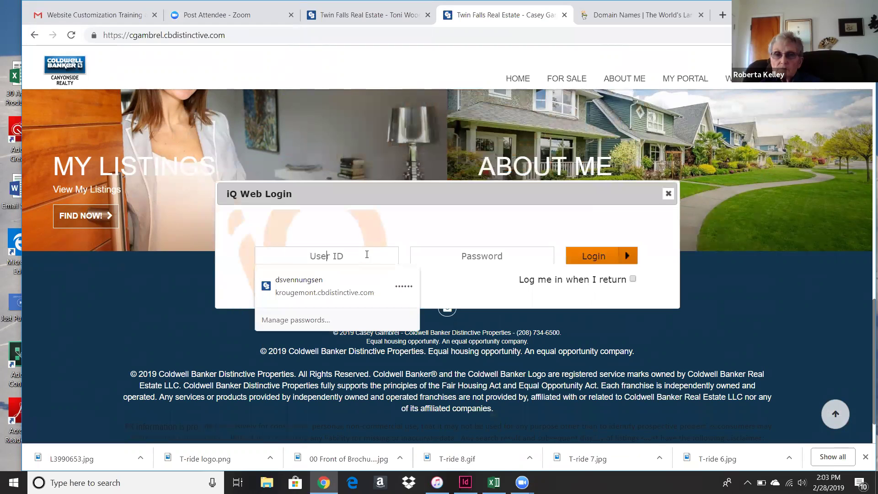
{"action": "left_click", "coordinate": [298, 286]}
{"action": "left_click", "coordinate": [585, 263]}
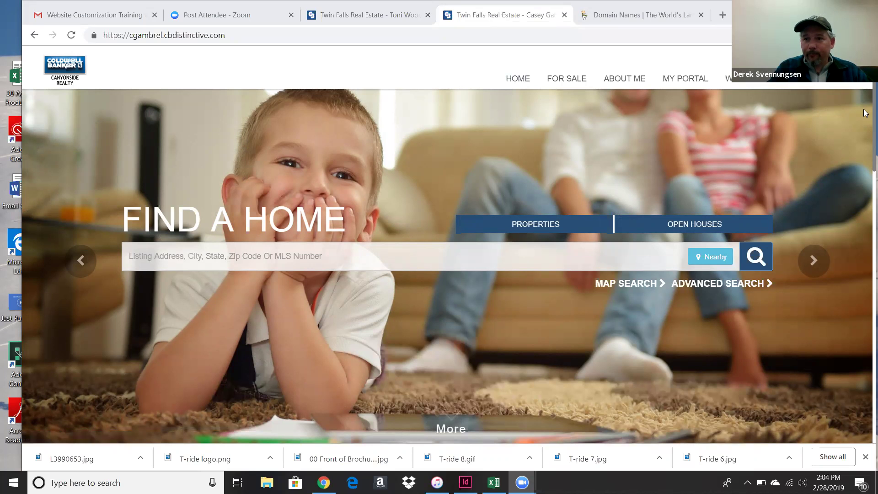
{"action": "scroll", "coordinate": [863, 274], "scroll_direction": "down", "scroll_amount": 10}
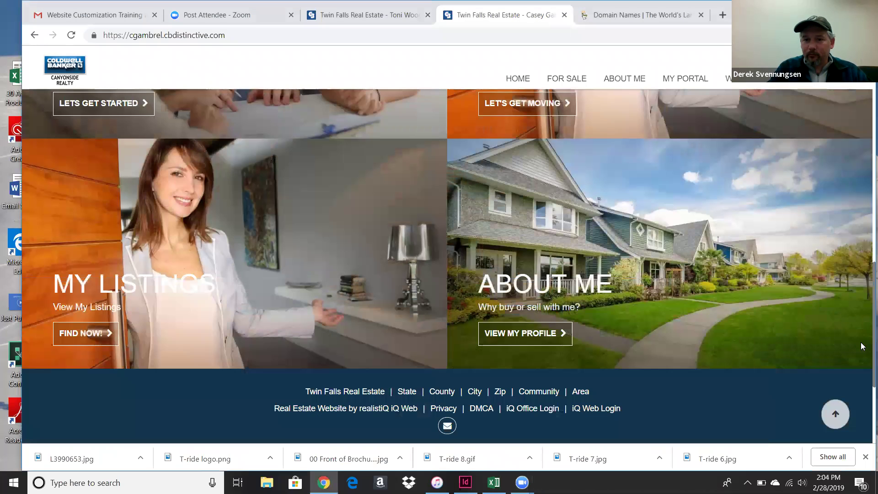
{"action": "scroll", "coordinate": [594, 235], "scroll_direction": "down", "scroll_amount": 4}
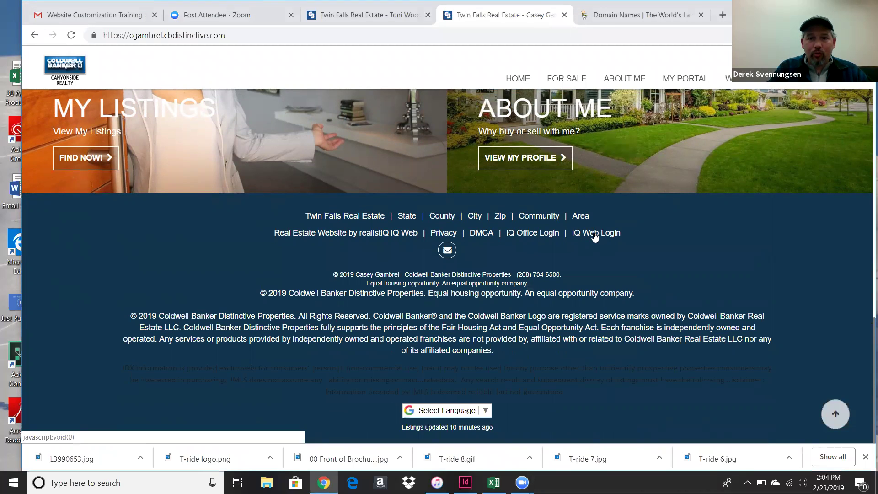
Close the mytwinfallsrealty.com tab and submit the editor login again.
{"action": "left_click", "coordinate": [380, 19]}
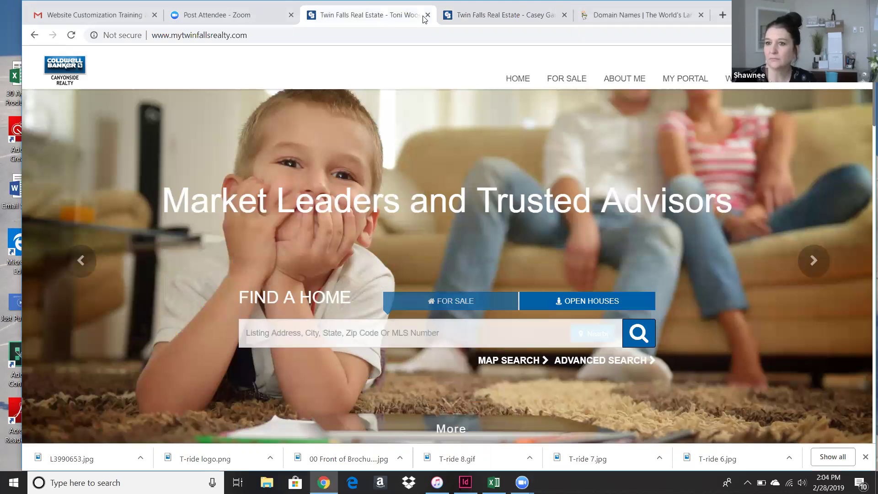
{"action": "left_click", "coordinate": [428, 17]}
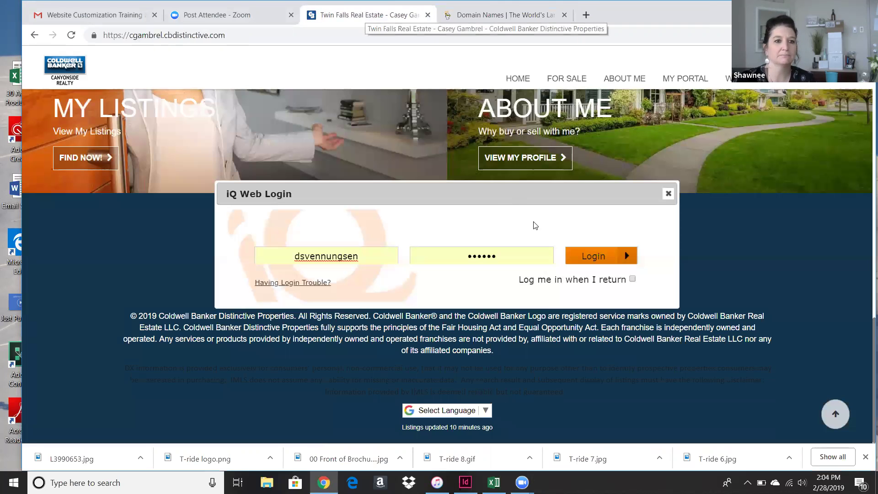
{"action": "left_click", "coordinate": [601, 266]}
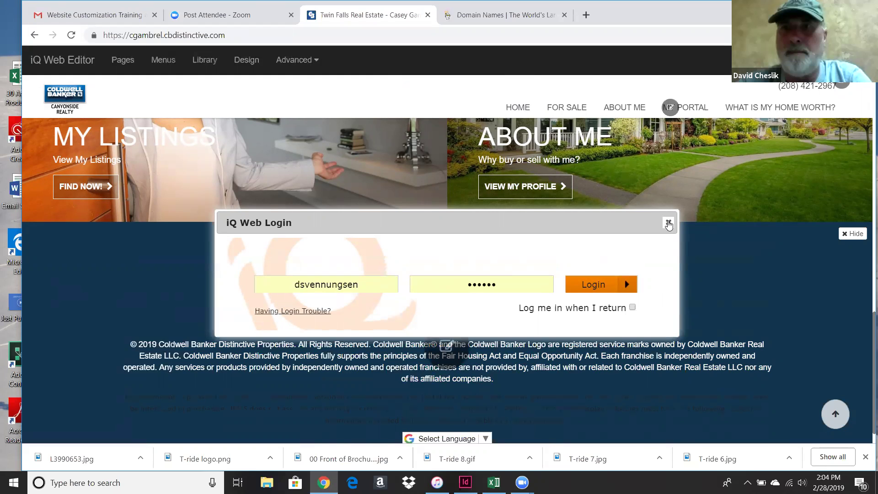
Dismiss the leftover login form, return to the page top, and open the Design template chooser.
{"action": "left_click", "coordinate": [669, 223]}
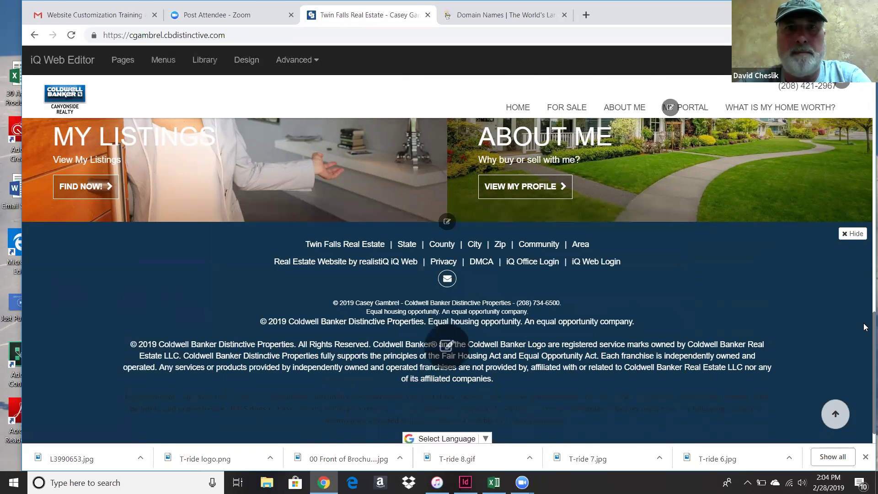
{"action": "scroll", "coordinate": [866, 270], "scroll_direction": "up", "scroll_amount": 20}
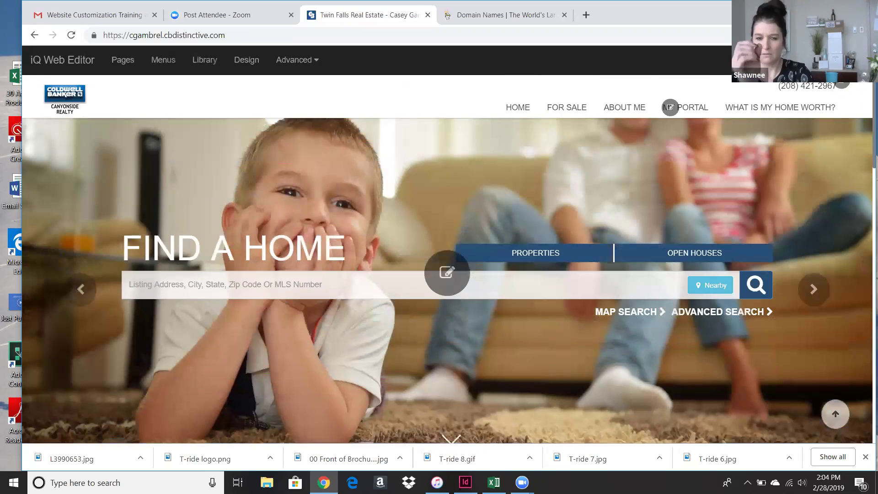
{"action": "left_click", "coordinate": [670, 107]}
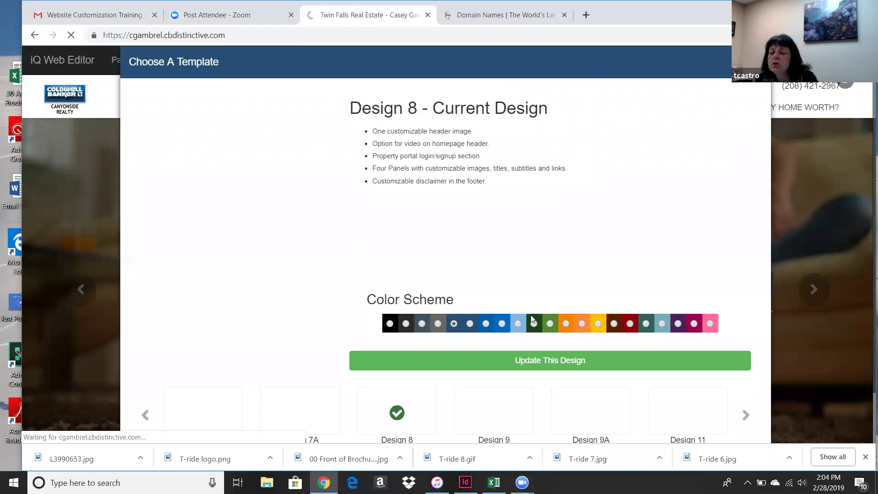
Page forward to Designs 25–31 and preview Design 26 without applying it.
{"action": "left_click", "coordinate": [743, 416]}
{"action": "left_click", "coordinate": [742, 417]}
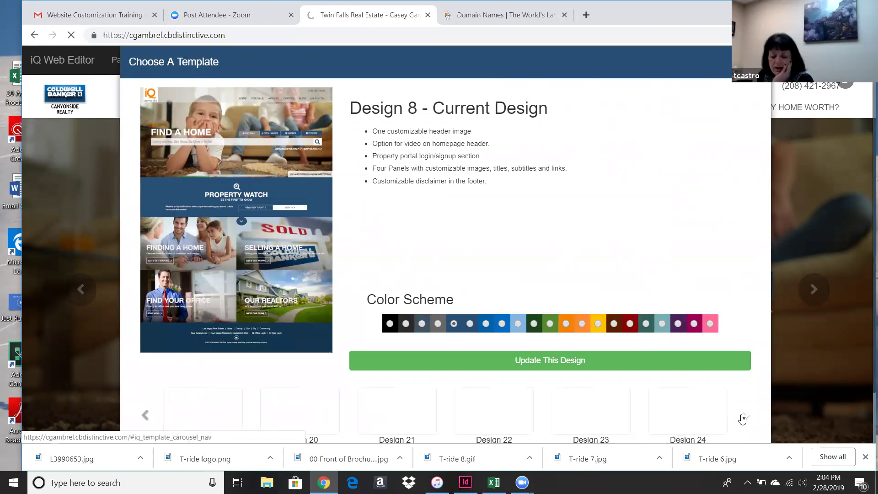
{"action": "left_click", "coordinate": [742, 417]}
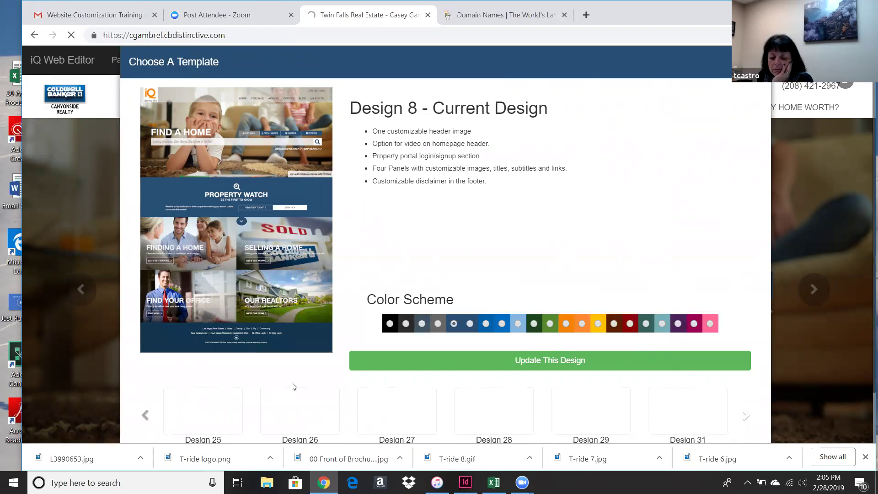
{"action": "left_click", "coordinate": [293, 435]}
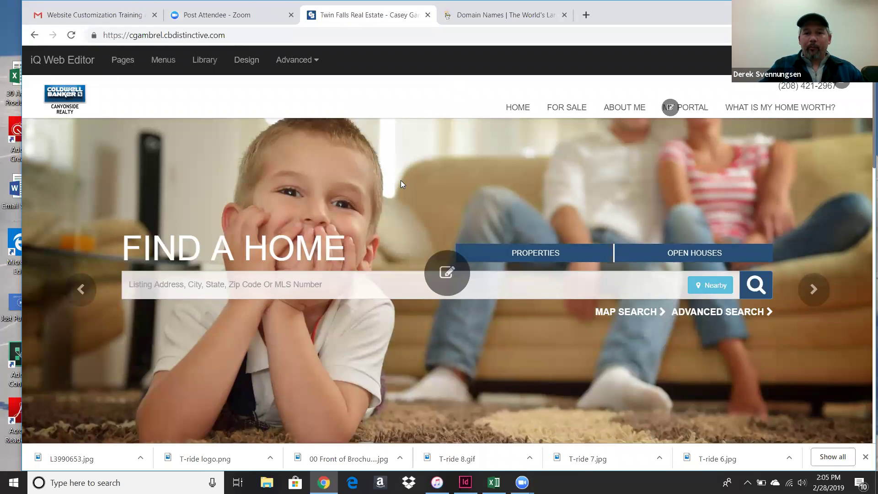
In Edit Hero Images, switch the header from Slideshow to Video and open the Video Library.
{"action": "left_click", "coordinate": [444, 283]}
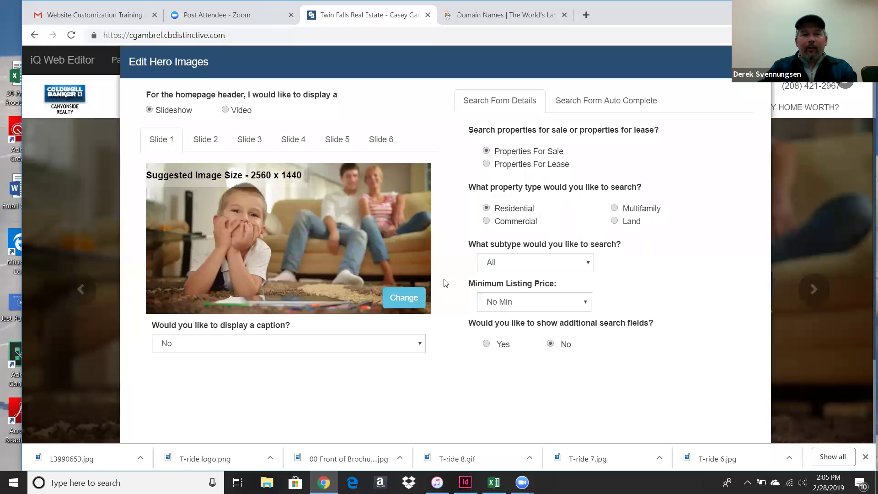
{"action": "left_click", "coordinate": [226, 110]}
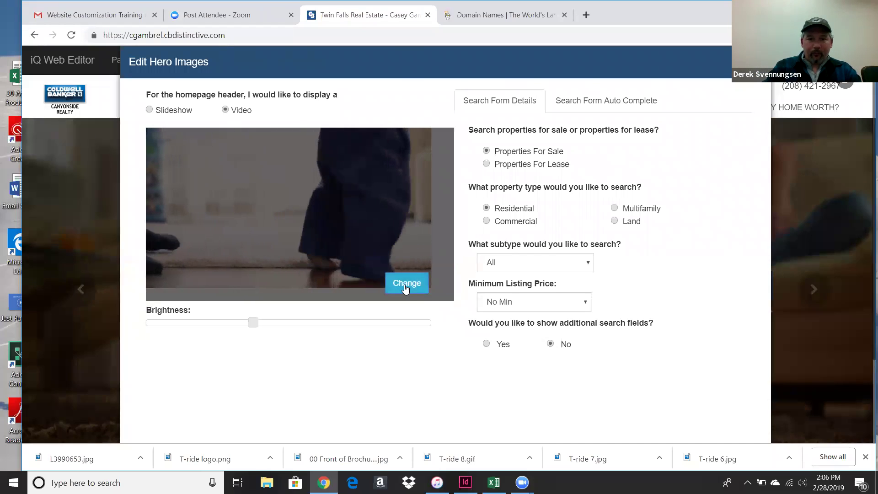
{"action": "left_click", "coordinate": [405, 287]}
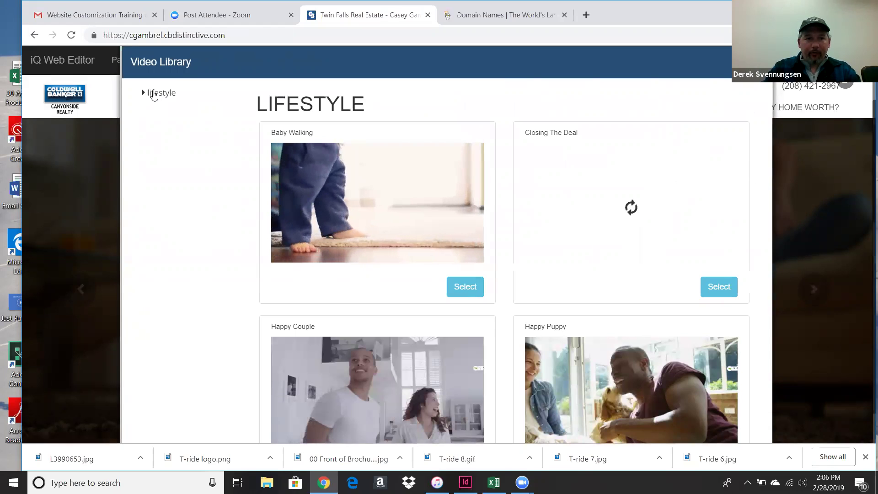
Choose the Happy Puppy video from the Video Library as the hero background.
{"action": "left_click", "coordinate": [156, 93]}
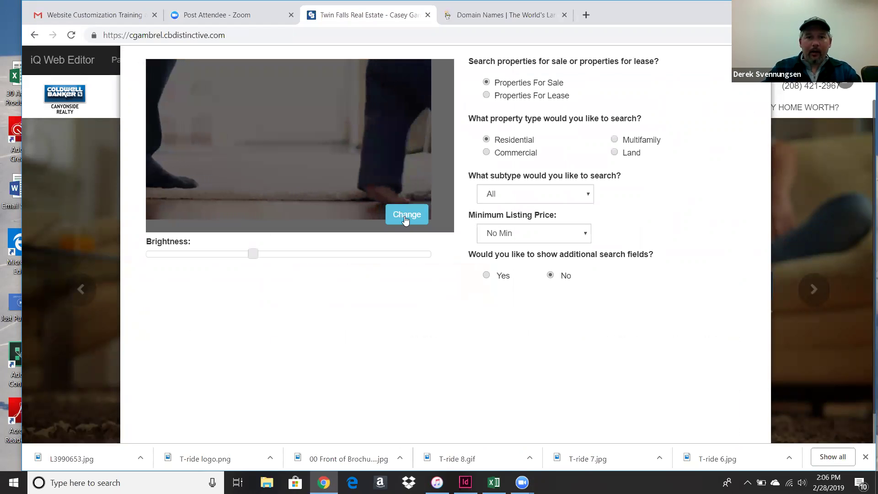
{"action": "left_click", "coordinate": [407, 216]}
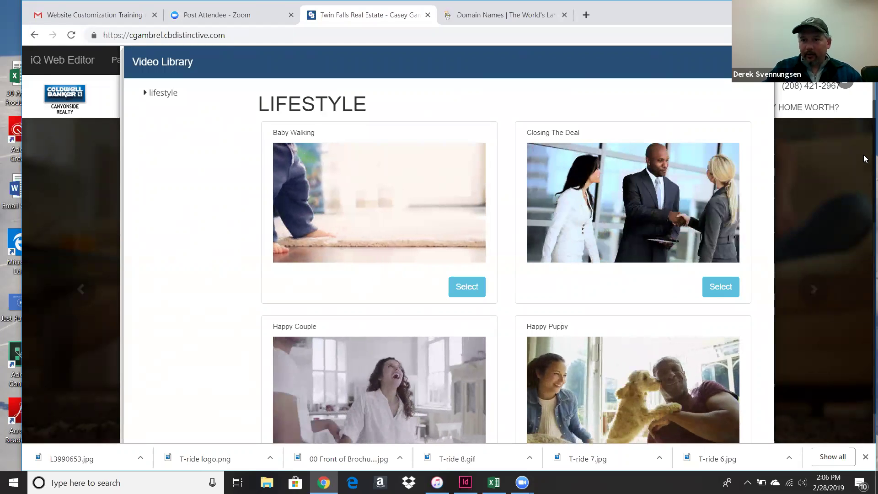
{"action": "scroll", "coordinate": [865, 170], "scroll_direction": "down", "scroll_amount": 2}
{"action": "scroll", "coordinate": [864, 187], "scroll_direction": "down", "scroll_amount": 3}
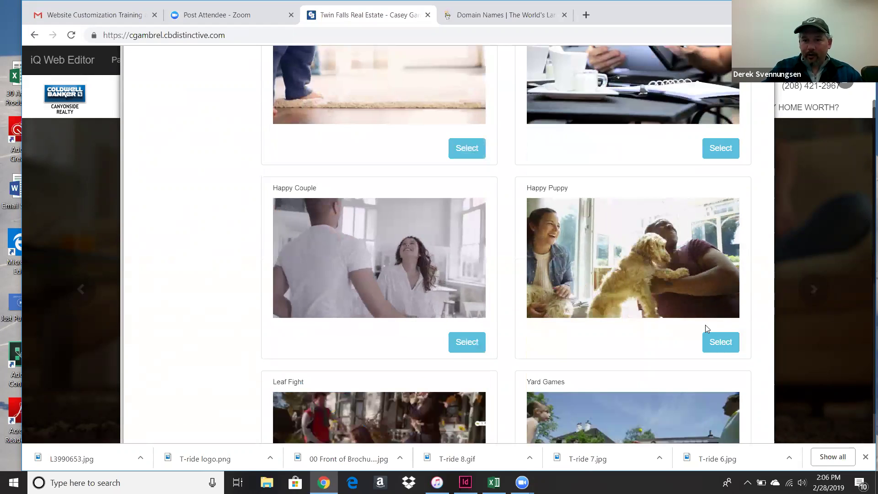
{"action": "left_click", "coordinate": [719, 342]}
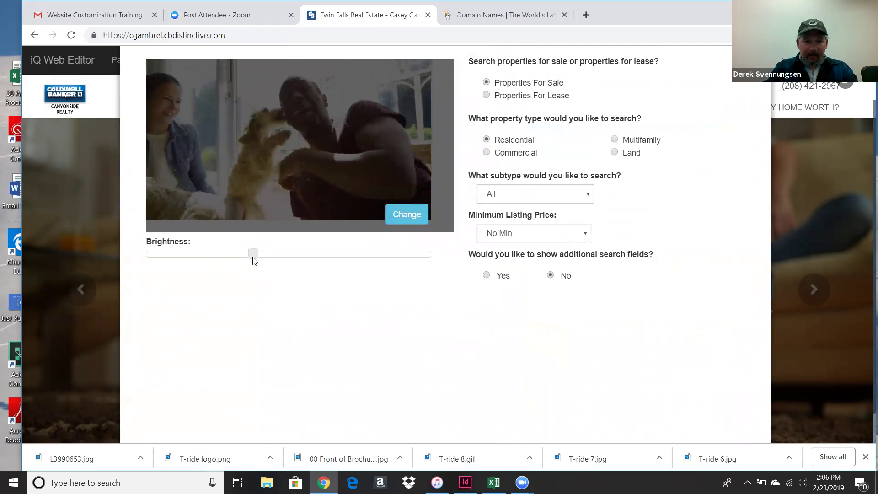
Raise the background video's Brightness and apply the hero video settings.
{"action": "mouse_move", "coordinate": [252, 254]}
{"action": "left_mouse_down"}
{"action": "mouse_move", "coordinate": [388, 255]}
{"action": "mouse_move", "coordinate": [188, 249]}
{"action": "mouse_move", "coordinate": [246, 255]}
{"action": "left_mouse_up"}
{"action": "left_click", "coordinate": [296, 254]}
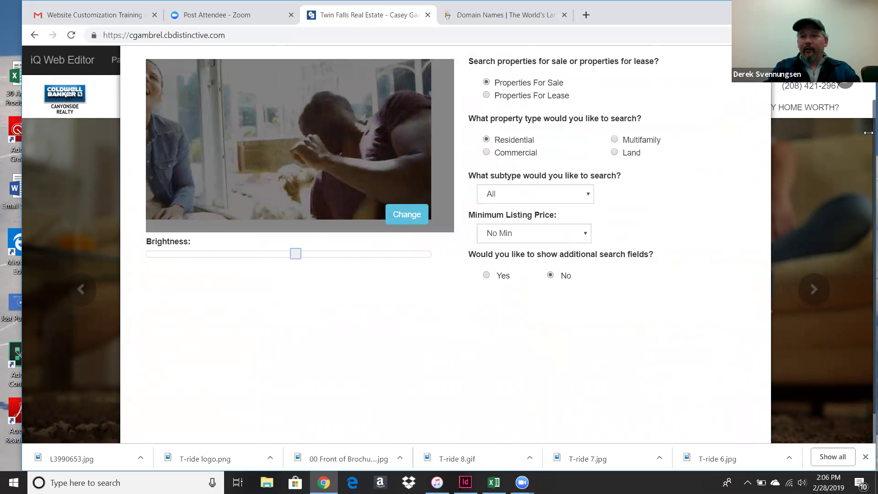
{"action": "scroll", "coordinate": [864, 136], "scroll_direction": "down", "scroll_amount": 1}
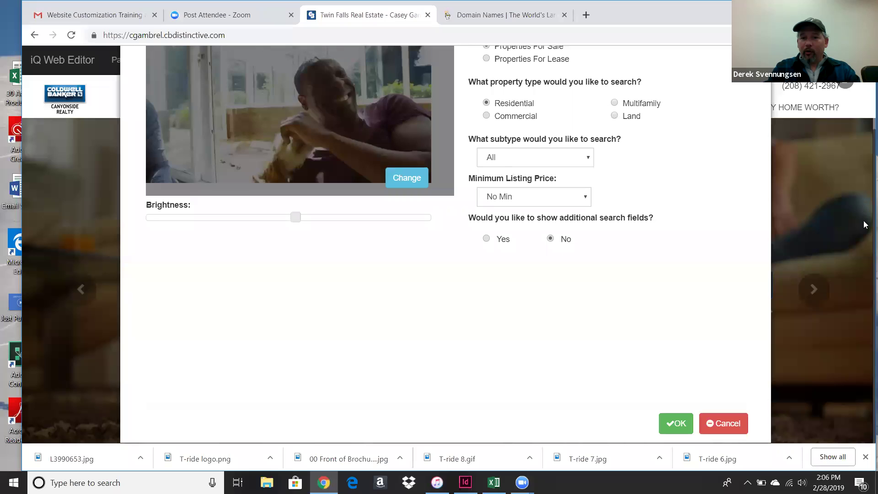
{"action": "left_click", "coordinate": [677, 428]}
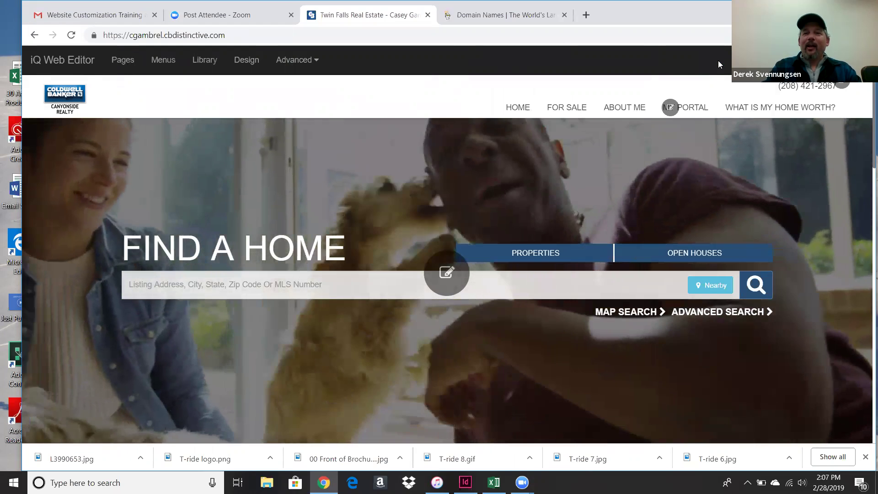
Save the homepage, then reopen the hero editor and pick the Slideshow header option.
{"action": "left_click", "coordinate": [719, 64]}
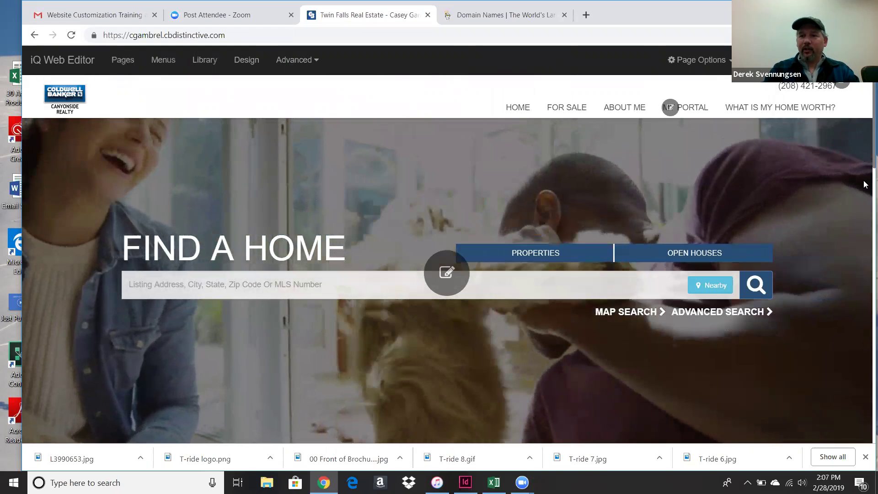
{"action": "scroll", "coordinate": [864, 205], "scroll_direction": "down", "scroll_amount": 5}
{"action": "scroll", "coordinate": [864, 264], "scroll_direction": "down", "scroll_amount": 8}
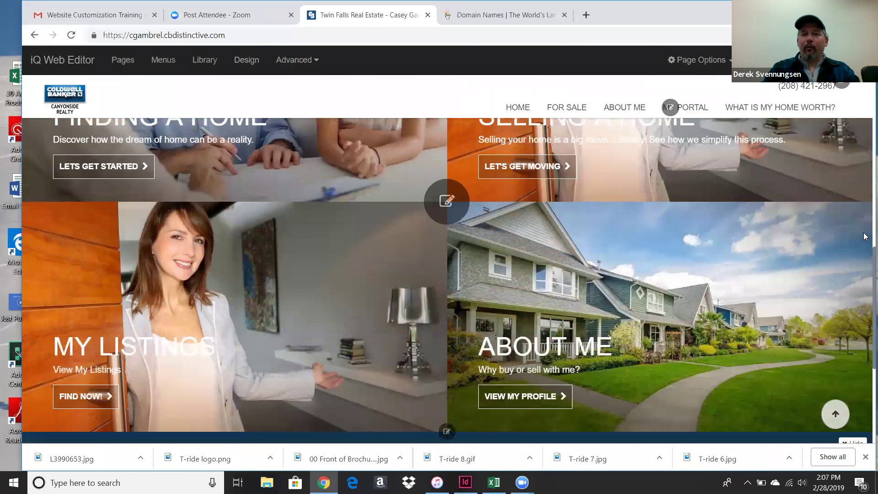
{"action": "scroll", "coordinate": [857, 132], "scroll_direction": "up", "scroll_amount": 13}
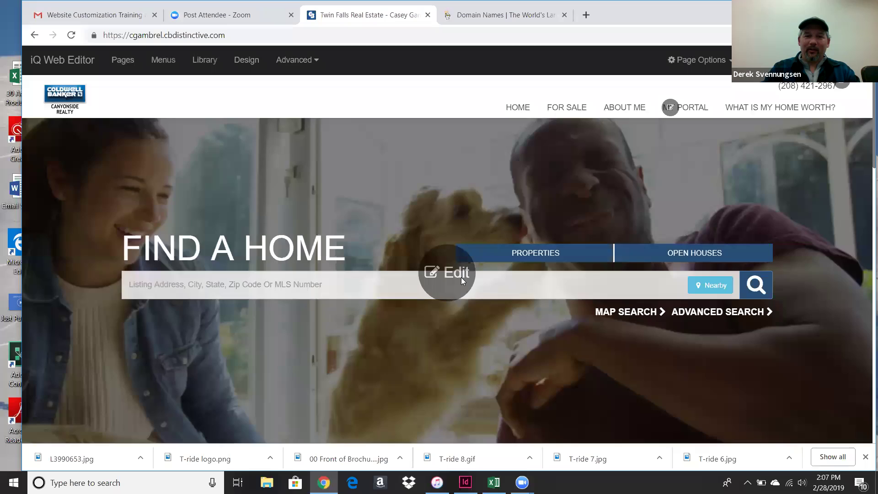
{"action": "left_click", "coordinate": [462, 280]}
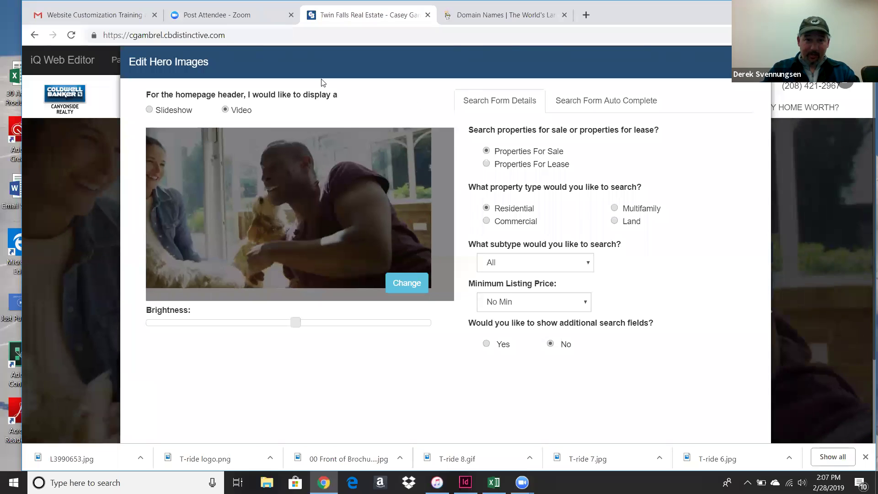
{"action": "left_click", "coordinate": [149, 110]}
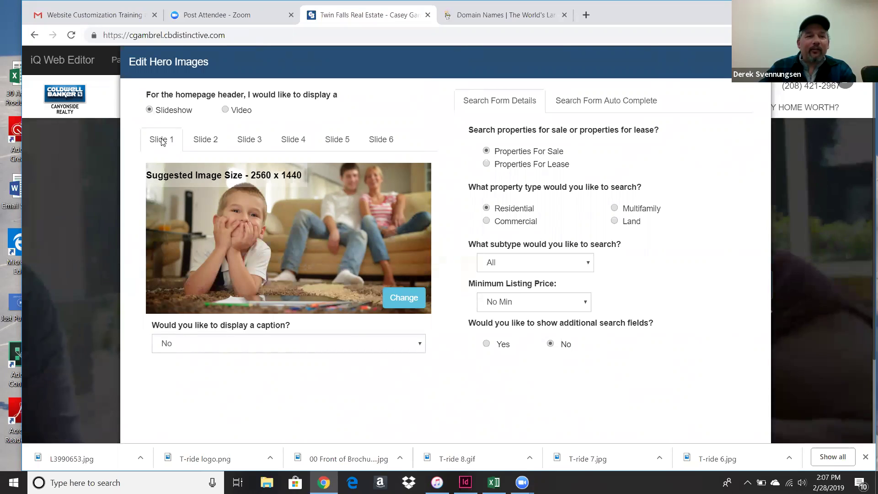
Replace Slide 1's image with the bluebonnet field photo from the realtiQ Landscape stock images.
{"action": "left_click", "coordinate": [403, 300]}
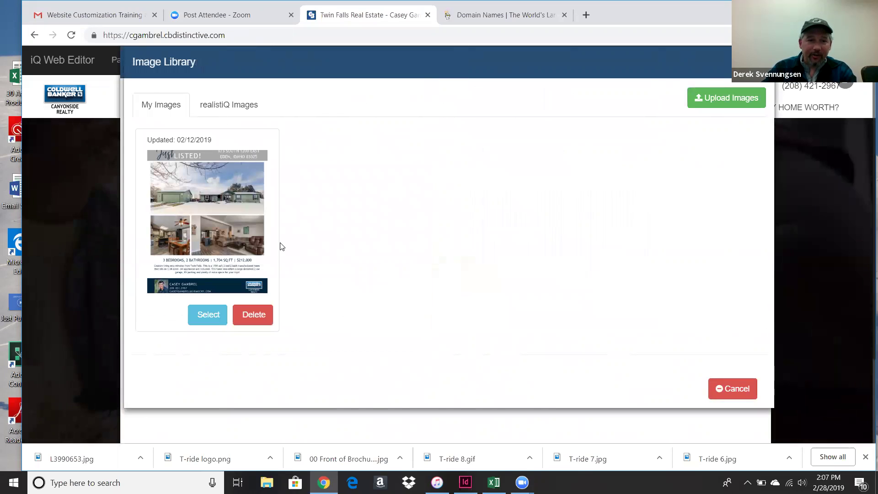
{"action": "left_click", "coordinate": [228, 106]}
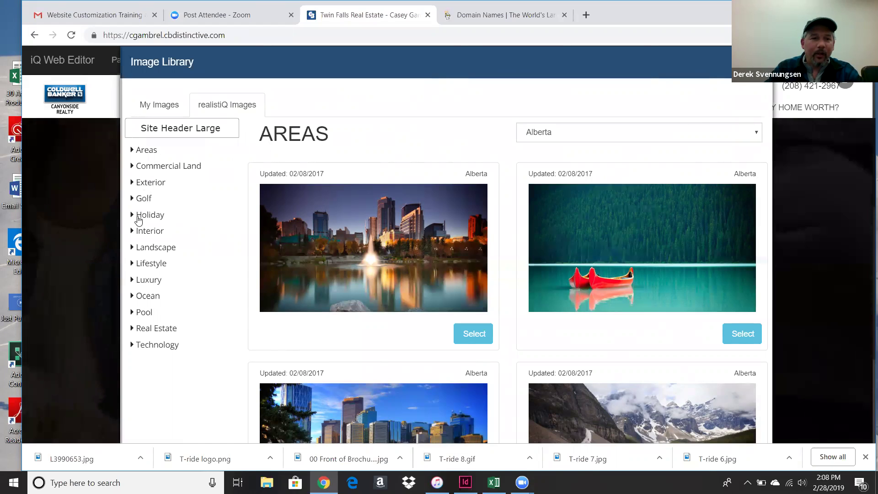
{"action": "left_click", "coordinate": [150, 247]}
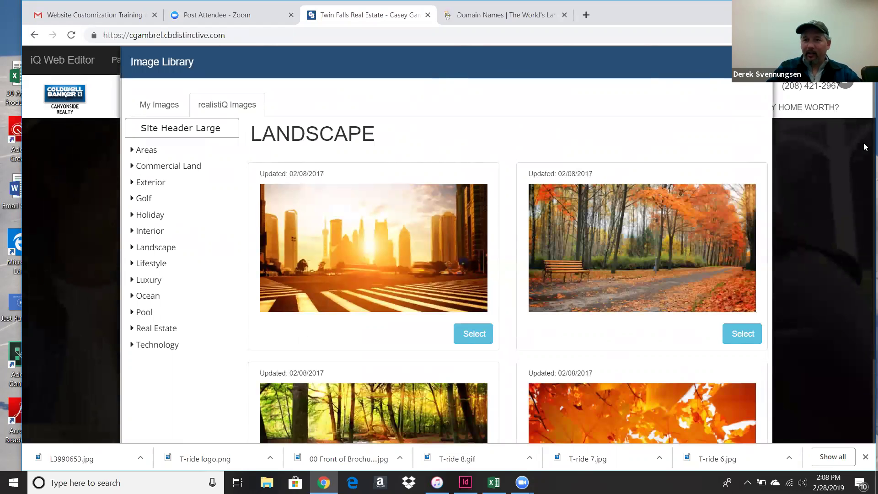
{"action": "scroll", "coordinate": [863, 182], "scroll_direction": "down", "scroll_amount": 15}
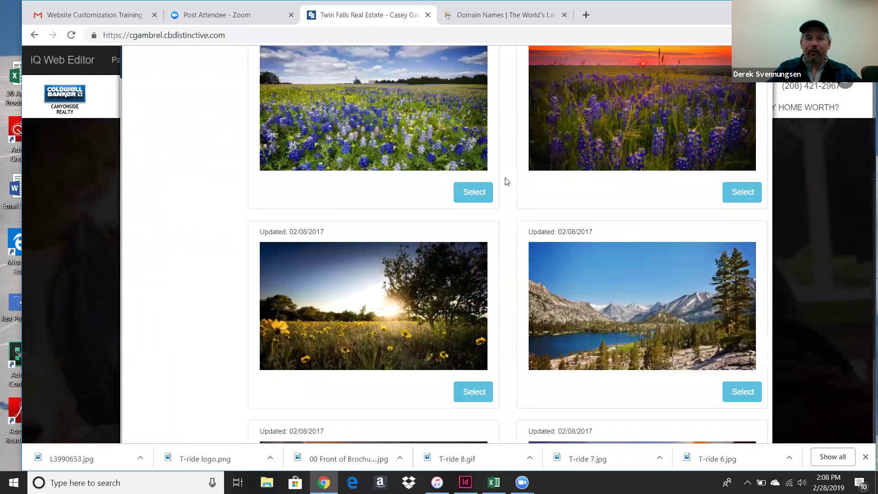
{"action": "left_click", "coordinate": [478, 192]}
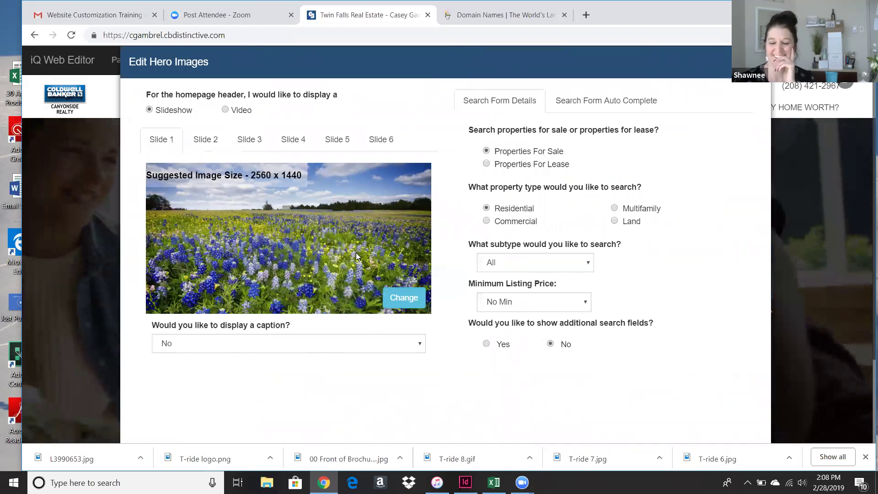
{"action": "left_click", "coordinate": [206, 141]}
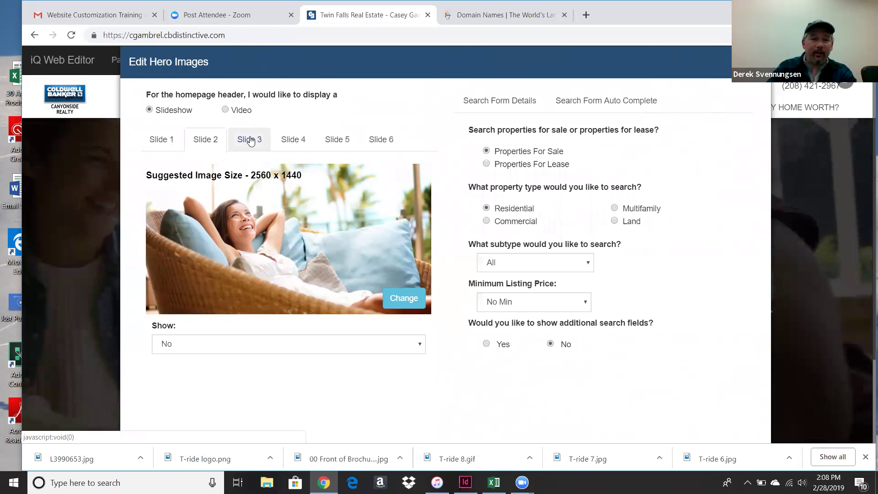
{"action": "left_click", "coordinate": [250, 140]}
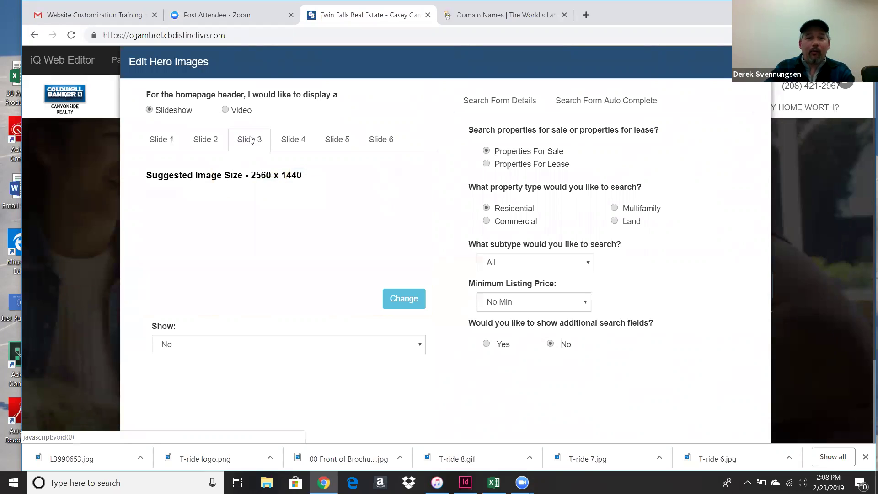
{"action": "left_click", "coordinate": [211, 140]}
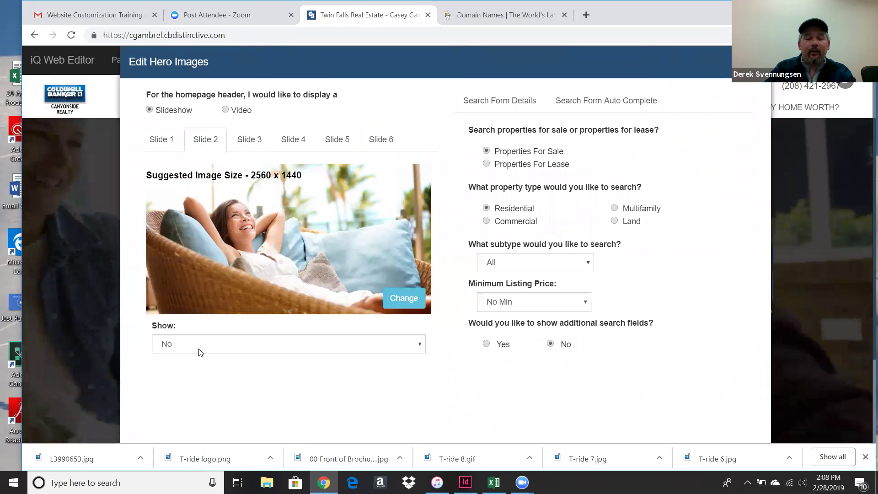
{"action": "left_click", "coordinate": [200, 353]}
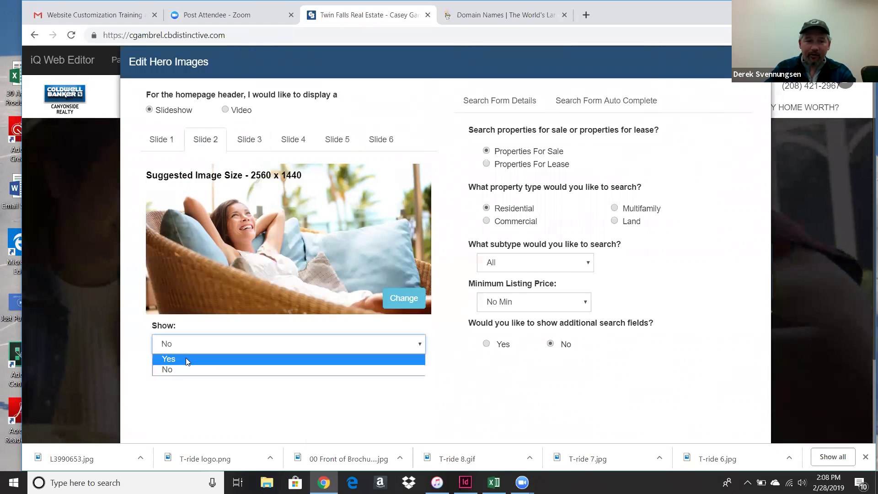
{"action": "left_click", "coordinate": [186, 358]}
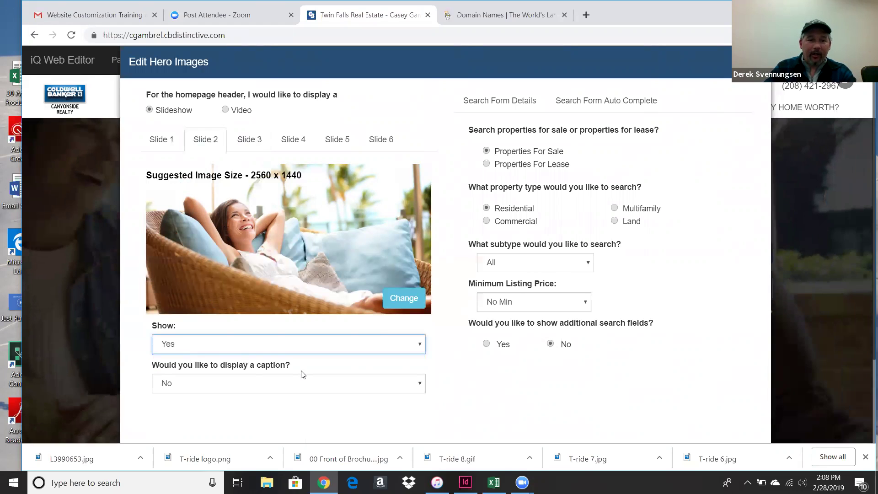
{"action": "left_click", "coordinate": [250, 140]}
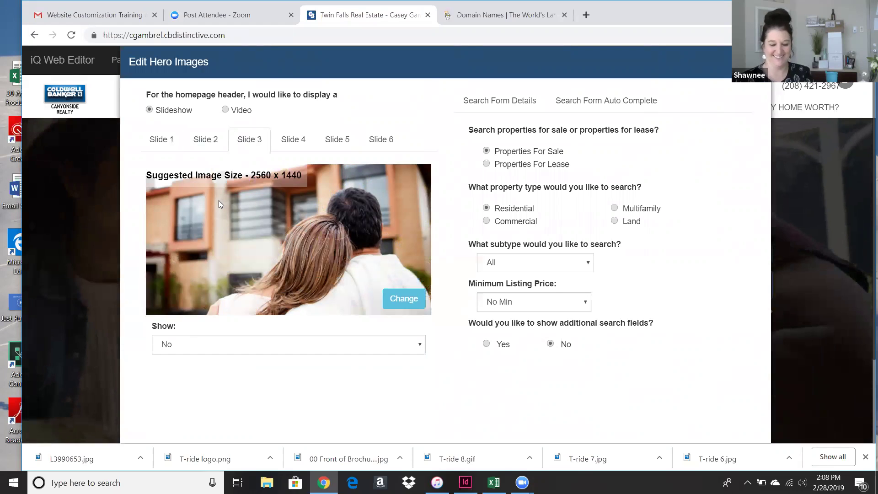
Replace Slide 3's image with the red SOLD sign photo from realtiQ Real Estate images.
{"action": "left_click", "coordinate": [409, 301]}
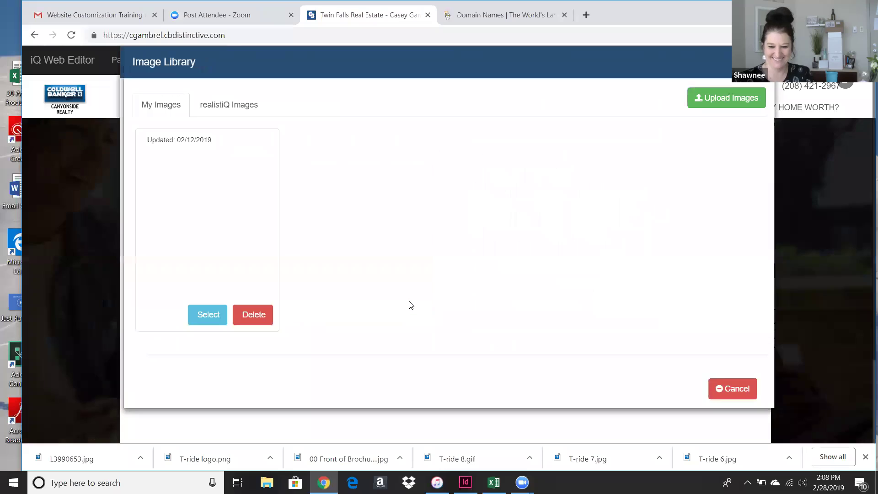
{"action": "left_click", "coordinate": [224, 105]}
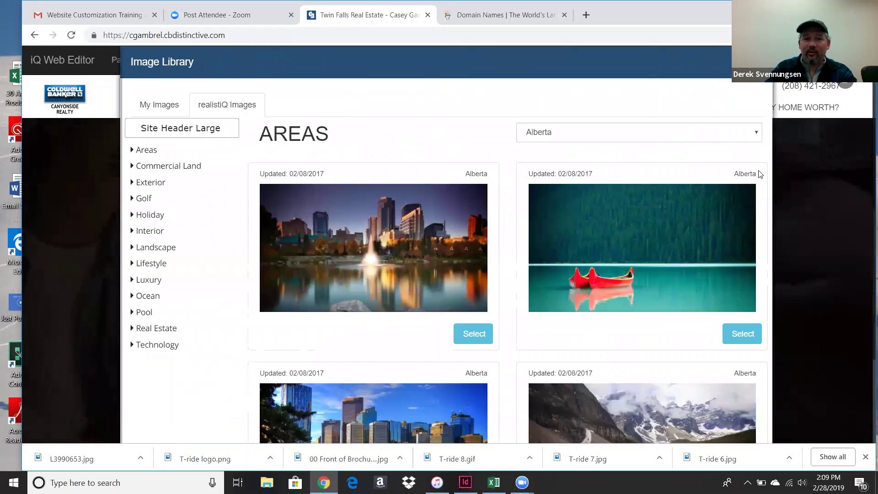
{"action": "left_click", "coordinate": [147, 330]}
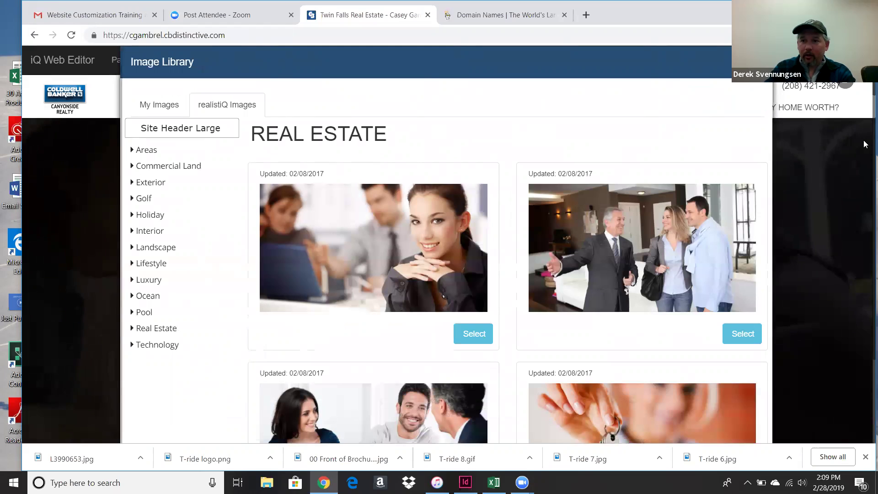
{"action": "scroll", "coordinate": [864, 143], "scroll_direction": "down", "scroll_amount": 15}
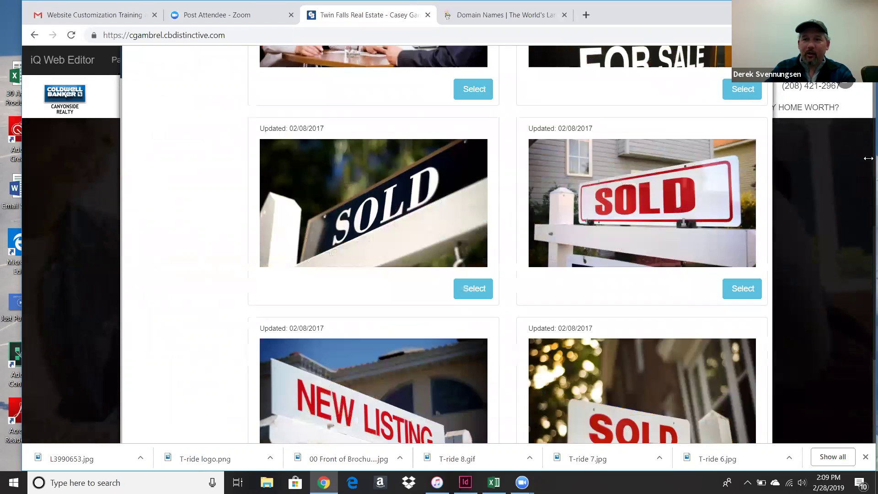
{"action": "left_click", "coordinate": [742, 289]}
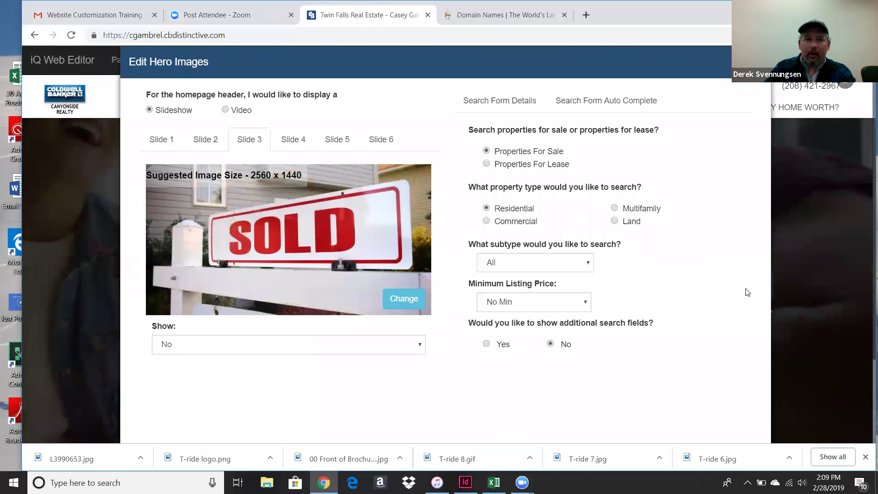
Set Show to Yes for Slides 3 and 4, keeping Slide 3 without a caption.
{"action": "left_click", "coordinate": [206, 349]}
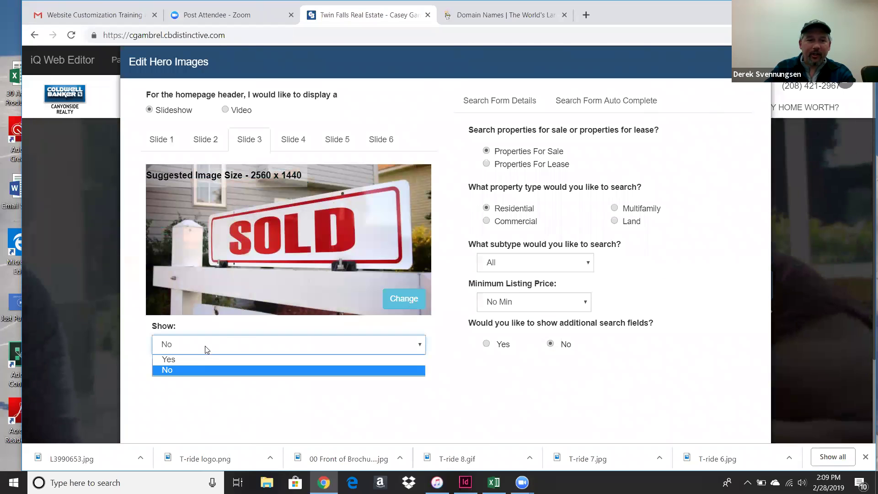
{"action": "left_click", "coordinate": [192, 360]}
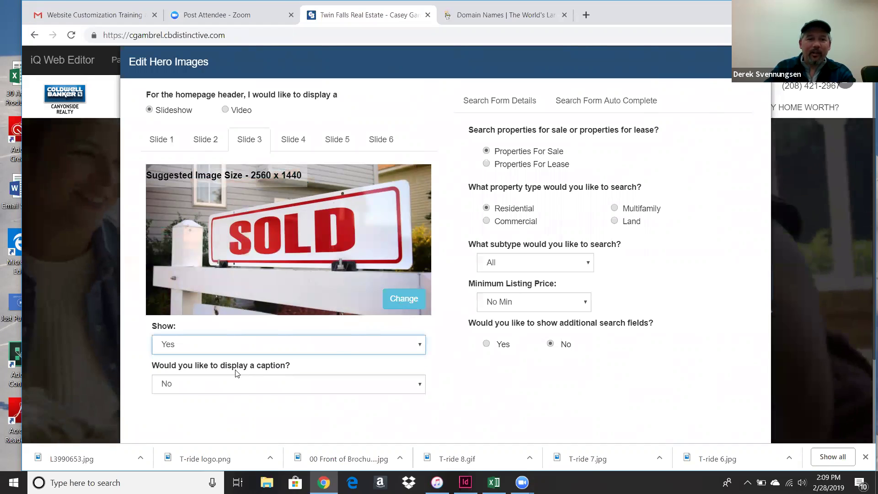
{"action": "left_click", "coordinate": [314, 389]}
{"action": "left_click", "coordinate": [313, 390]}
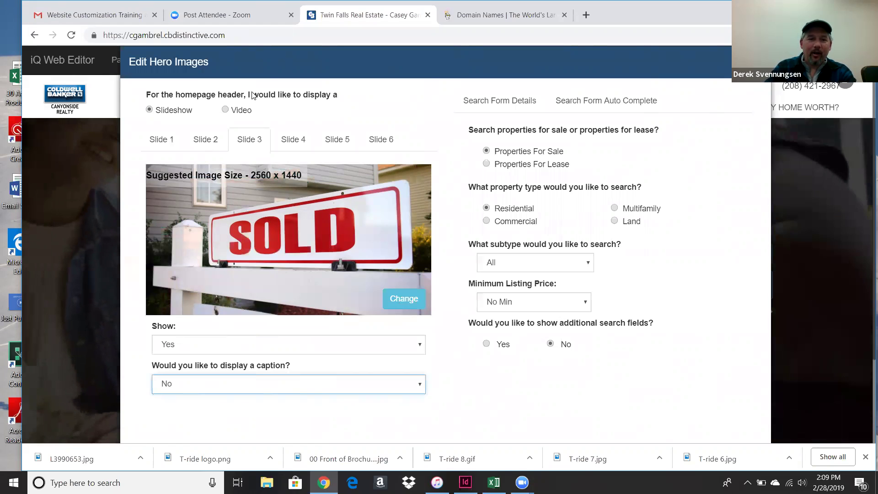
{"action": "left_click", "coordinate": [296, 142]}
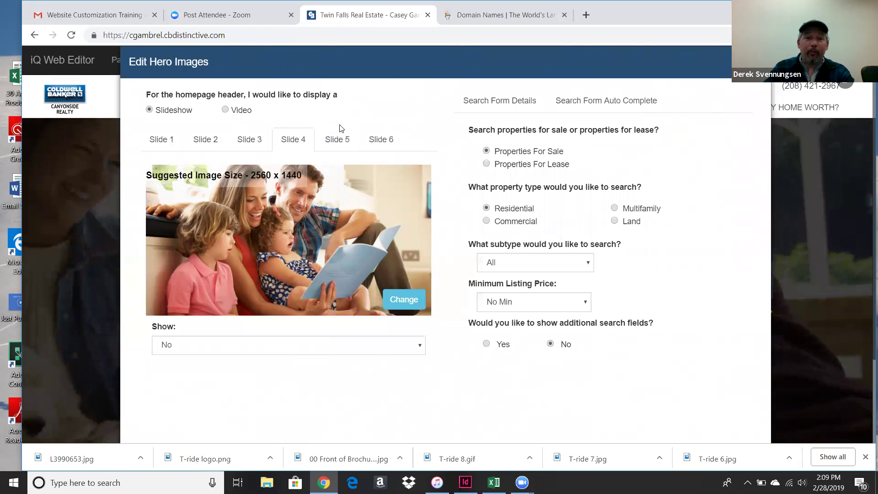
{"action": "left_click", "coordinate": [243, 348]}
{"action": "left_click", "coordinate": [224, 359]}
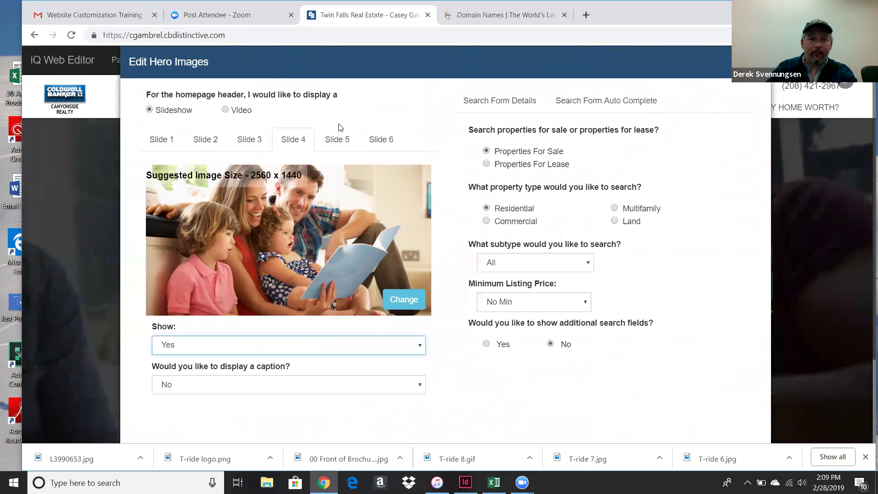
{"action": "left_click", "coordinate": [338, 140]}
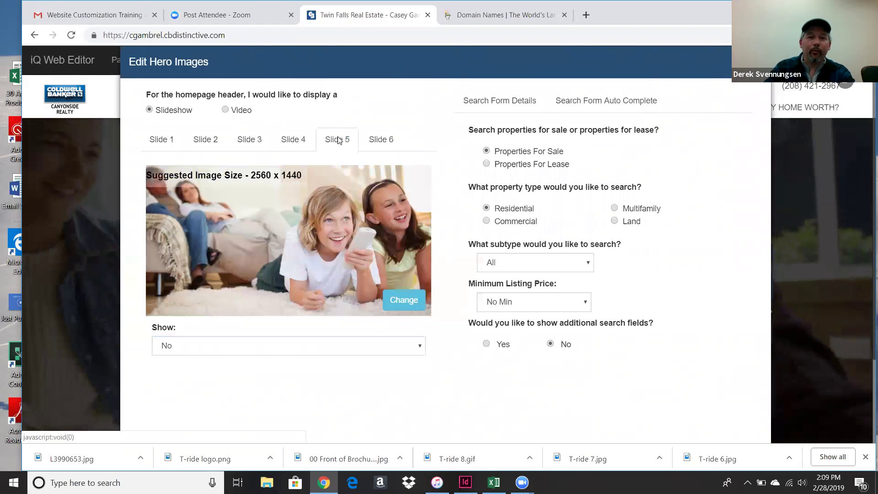
Upload DAS_0681 from the Desktop Photos folder as Slide 5's picture.
{"action": "left_click", "coordinate": [411, 295]}
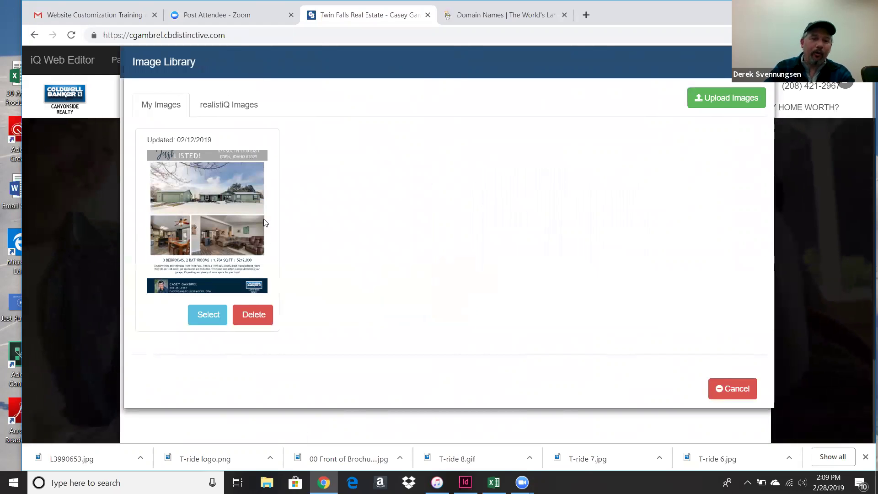
{"action": "left_click", "coordinate": [735, 98]}
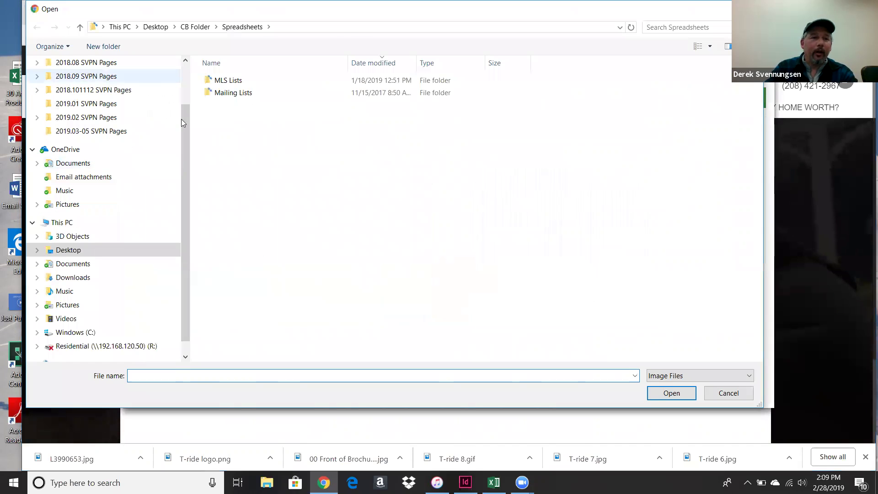
{"action": "mouse_move", "coordinate": [184, 122]}
{"action": "left_mouse_down"}
{"action": "mouse_move", "coordinate": [186, 53]}
{"action": "mouse_move", "coordinate": [184, 108]}
{"action": "left_mouse_up"}
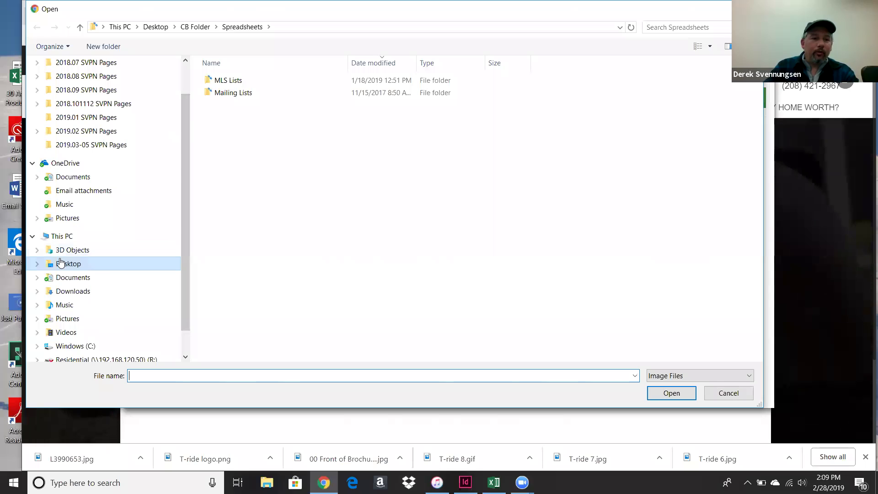
{"action": "left_click", "coordinate": [61, 264]}
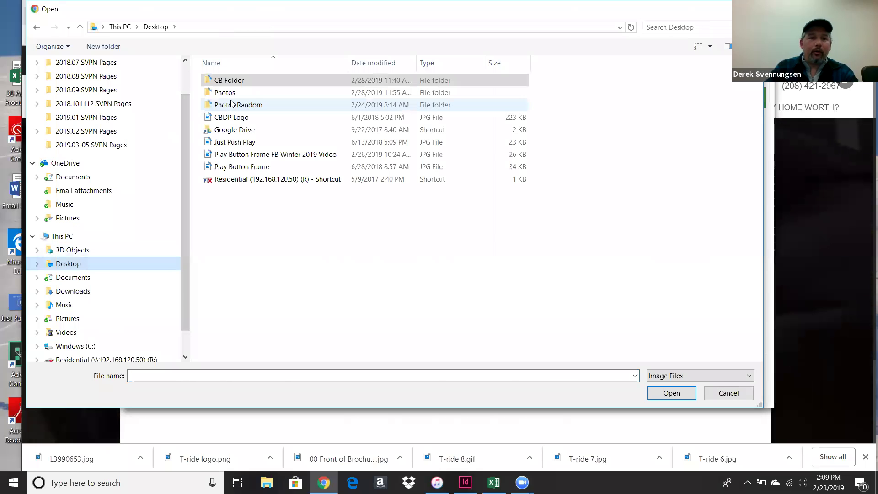
{"action": "left_click", "coordinate": [233, 94]}
{"action": "double_click", "coordinate": [233, 94]}
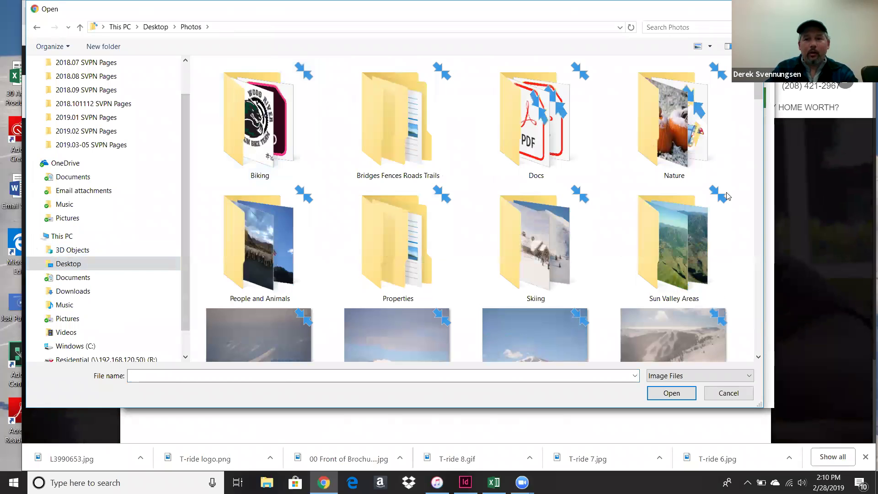
{"action": "scroll", "coordinate": [537, 171], "scroll_direction": "down", "scroll_amount": 4}
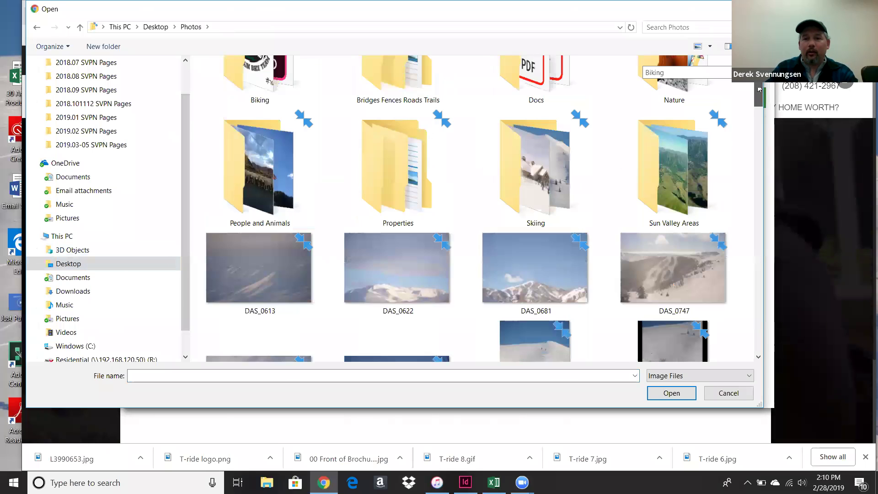
{"action": "left_click", "coordinate": [537, 171]}
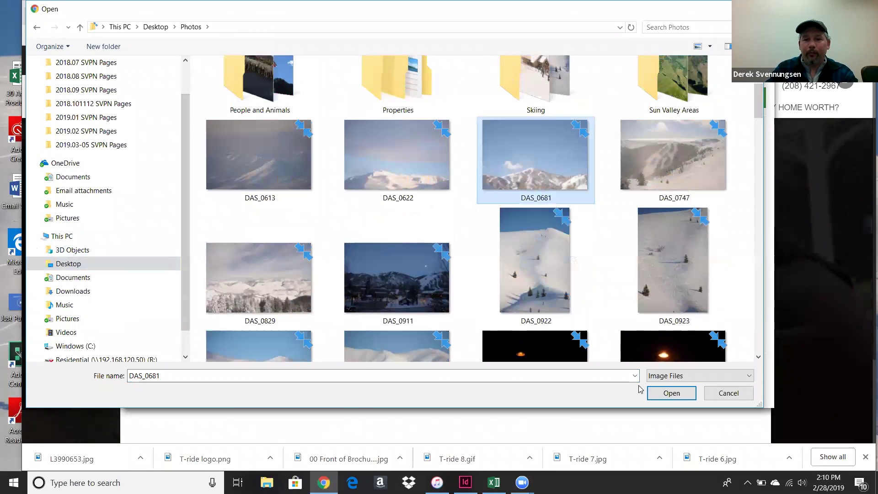
{"action": "left_click", "coordinate": [672, 394]}
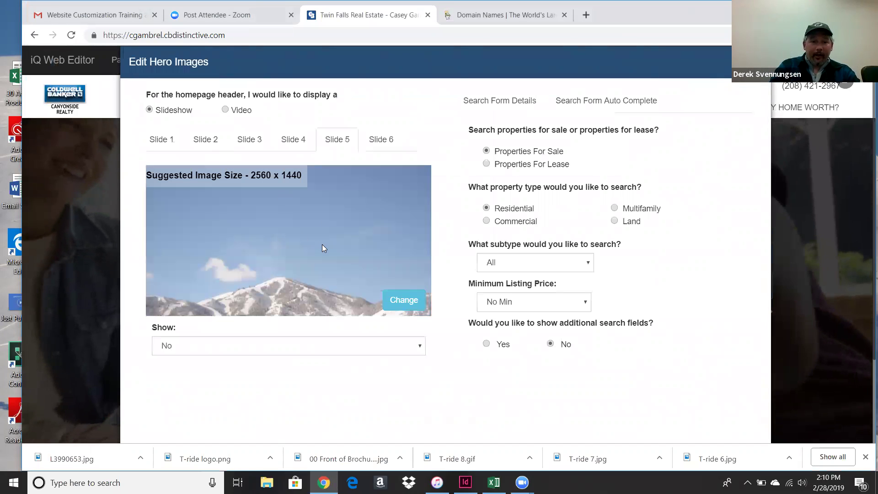
Set Slide 5's Show option to Yes and apply the hero slideshow changes.
{"action": "left_click", "coordinate": [253, 346]}
{"action": "left_click", "coordinate": [229, 360]}
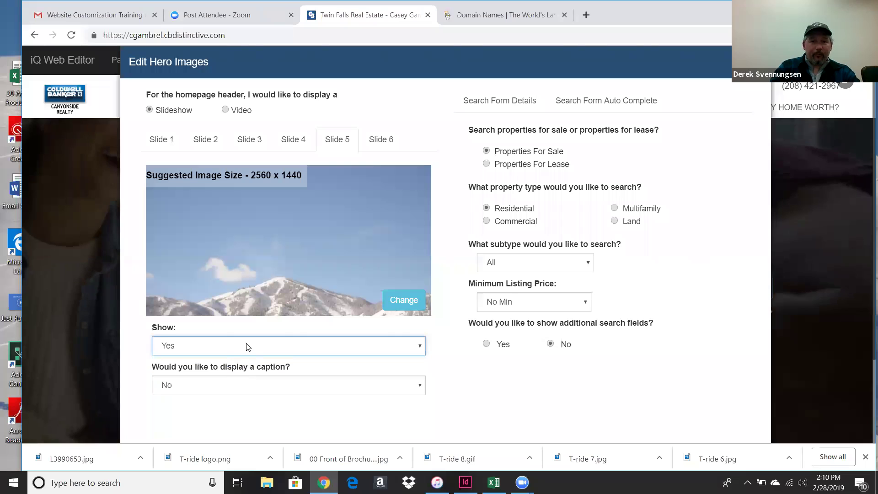
{"action": "left_click", "coordinate": [382, 144]}
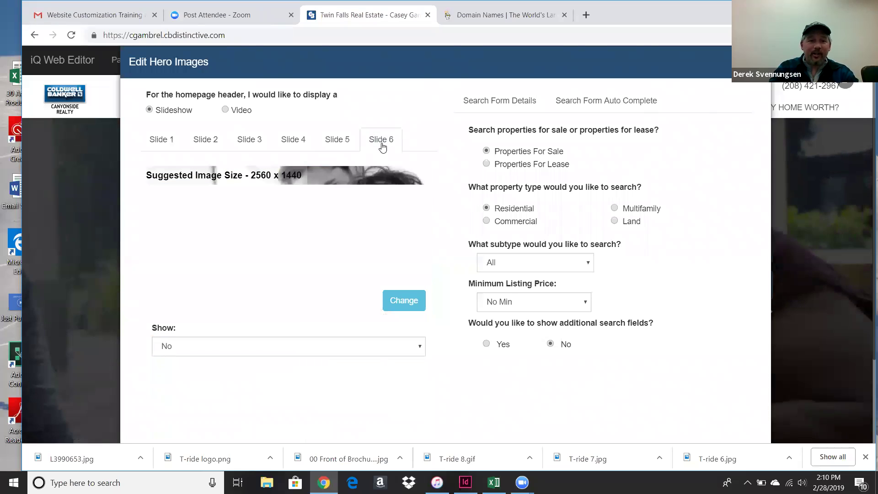
{"action": "left_click", "coordinate": [339, 149]}
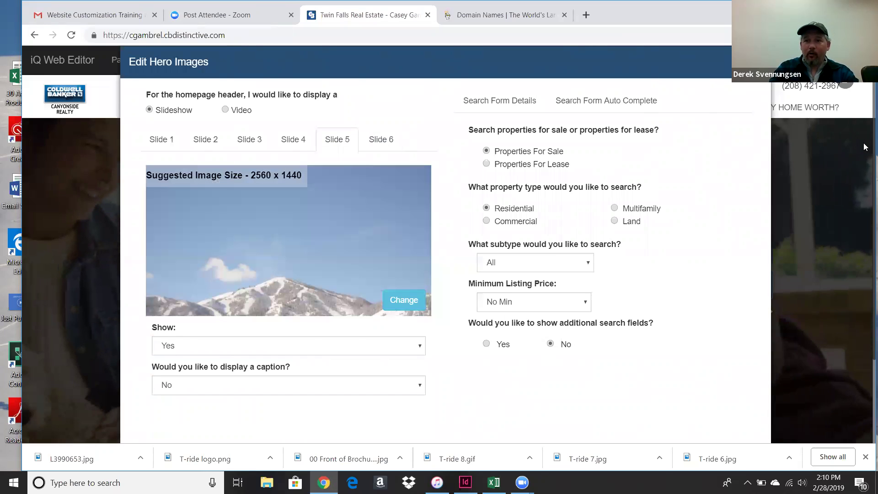
{"action": "scroll", "coordinate": [864, 190], "scroll_direction": "down", "scroll_amount": 2}
{"action": "scroll", "coordinate": [865, 190], "scroll_direction": "down", "scroll_amount": 3}
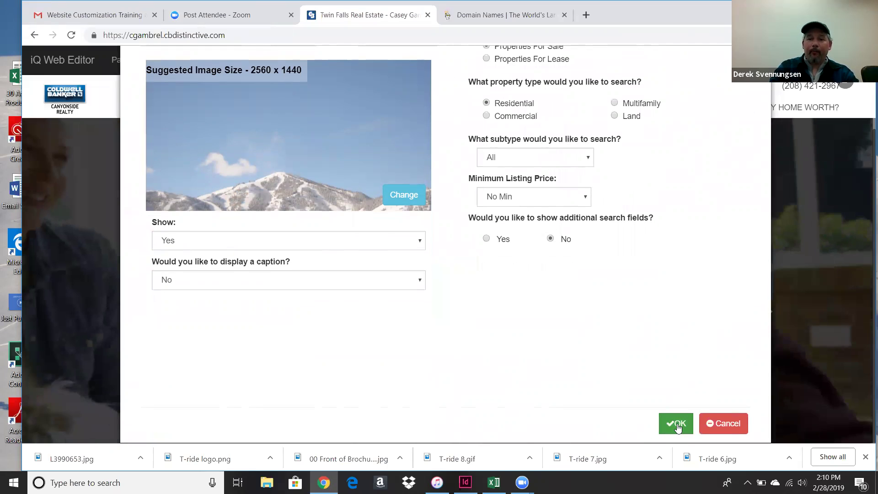
{"action": "left_click", "coordinate": [677, 424]}
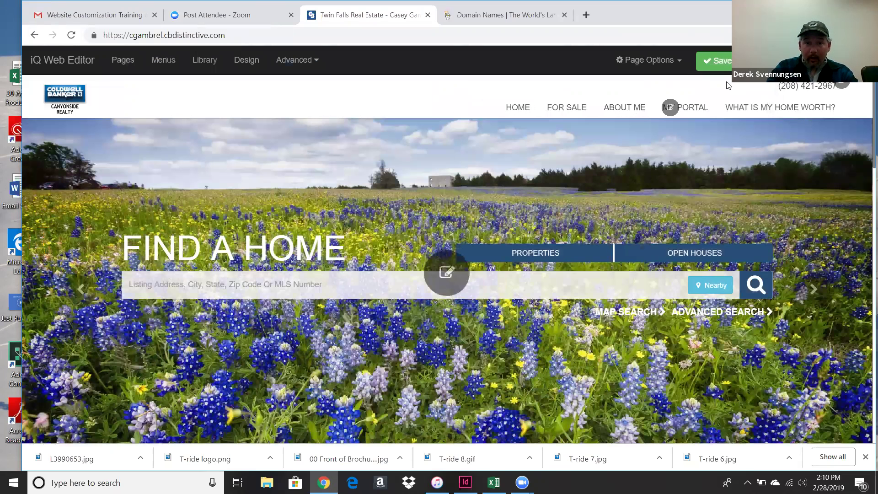
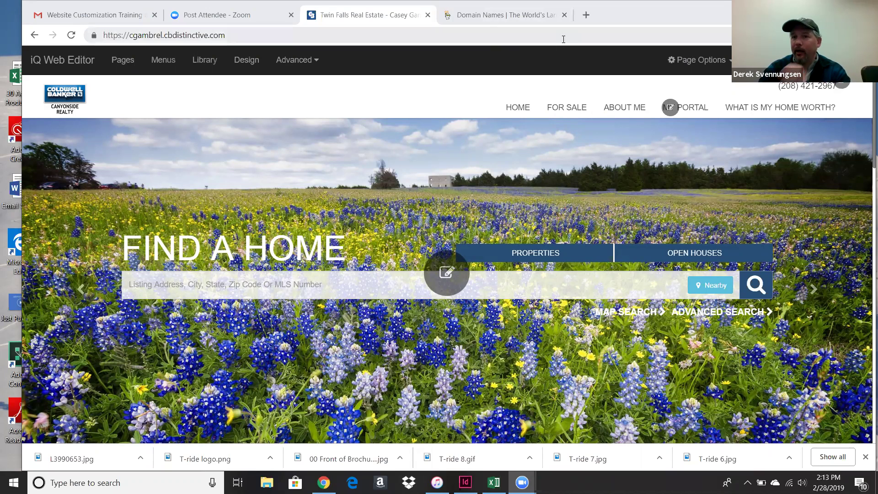
Open the Page Options dropdown and close it again without choosing anything.
{"action": "left_click", "coordinate": [718, 64]}
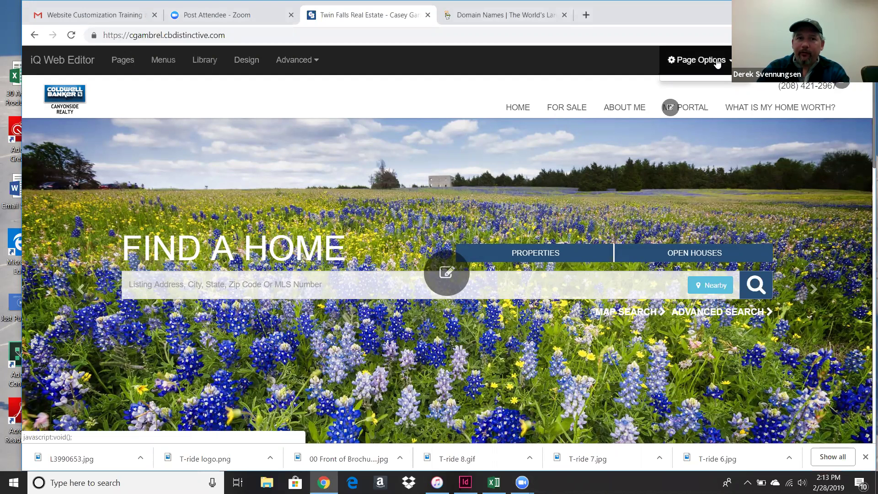
{"action": "left_click", "coordinate": [718, 64]}
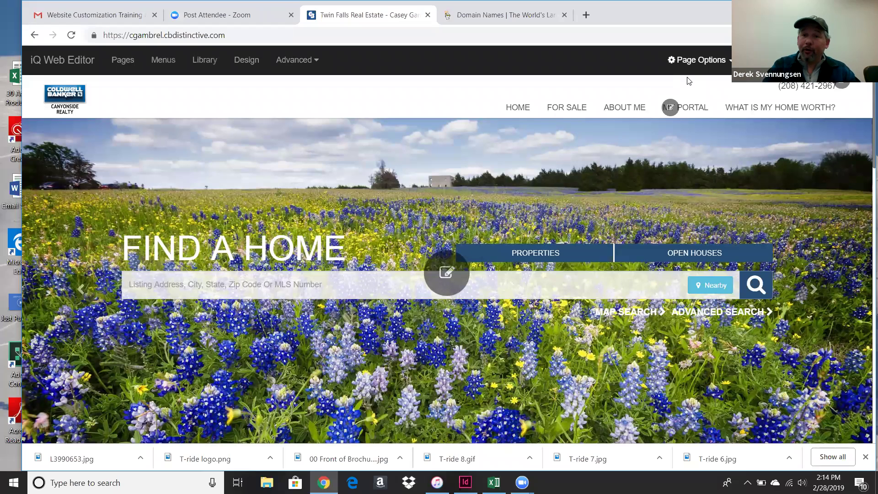
From MY PORTAL's edit bubble, expand iQ Pages and browse the Page list without choosing one.
{"action": "left_click", "coordinate": [664, 105]}
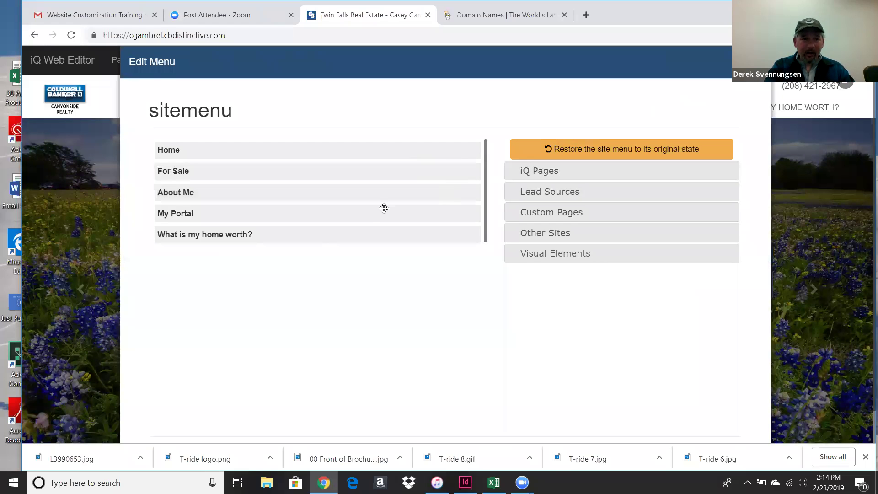
{"action": "left_click", "coordinate": [531, 172]}
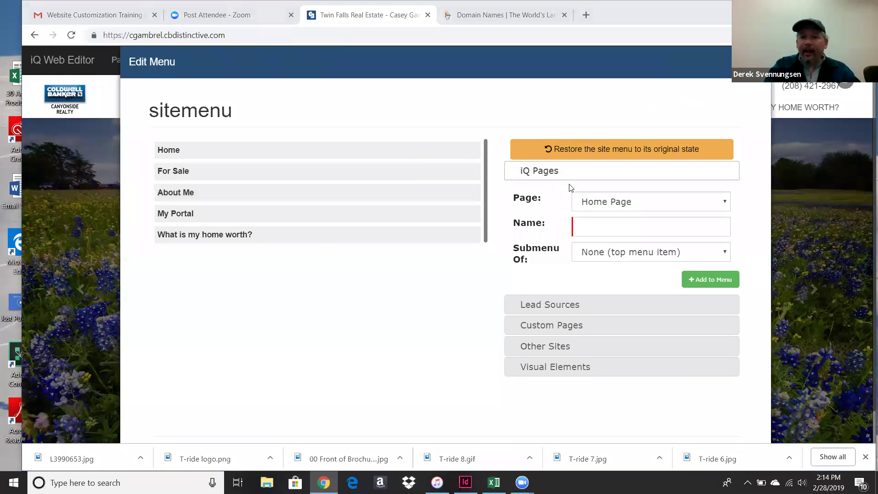
{"action": "left_click", "coordinate": [600, 202]}
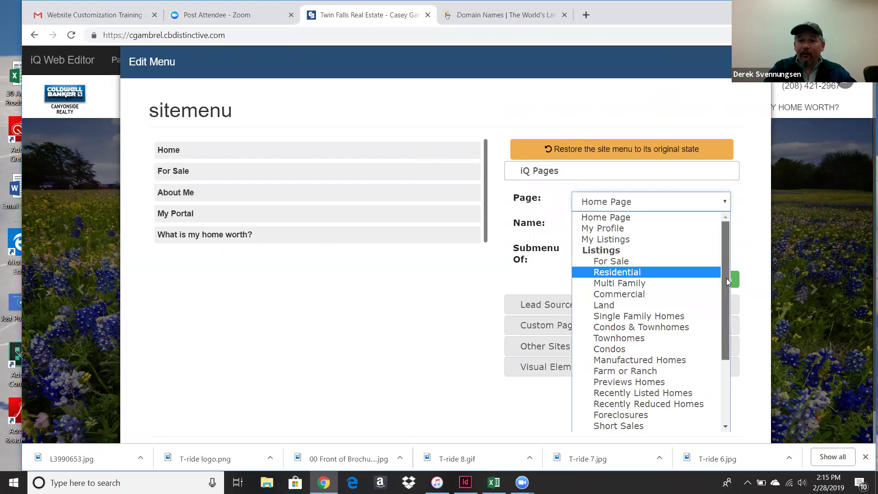
{"action": "left_click_drag", "start_coordinate": [728, 281], "coordinate": [729, 343]}
{"action": "left_click_drag", "start_coordinate": [728, 386], "coordinate": [673, 247]}
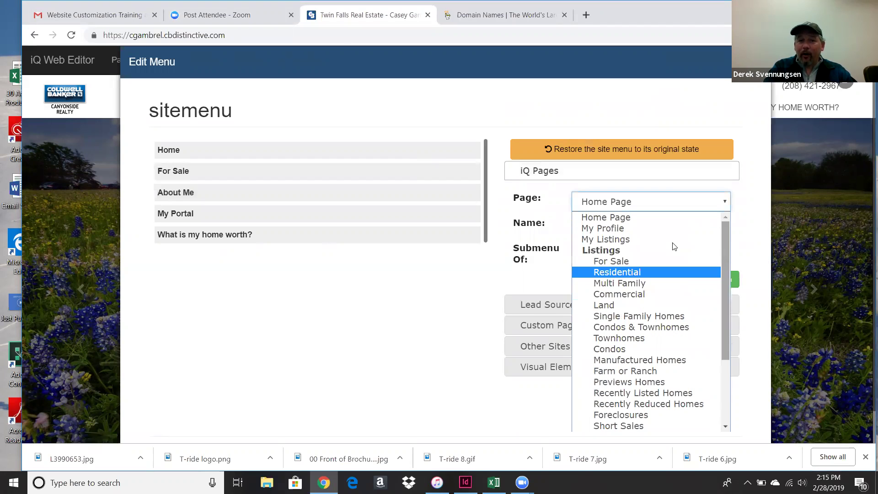
{"action": "left_click", "coordinate": [503, 97]}
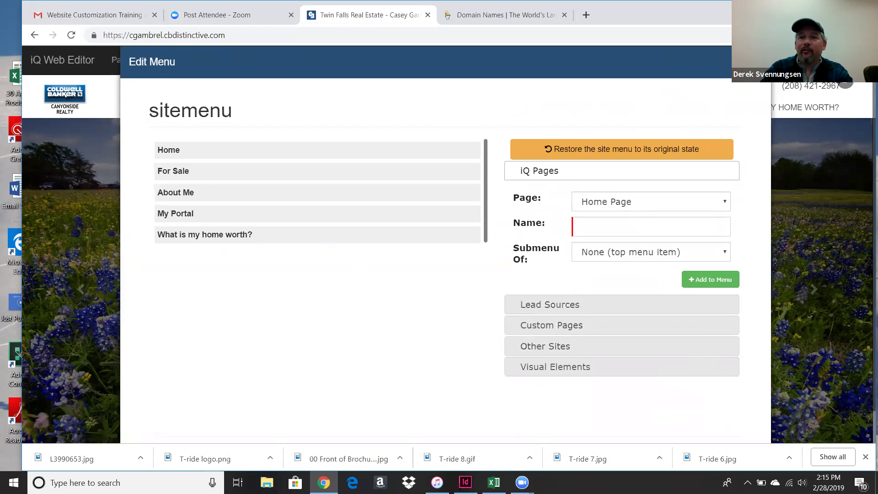
Dismiss the Edit Menu dialog unchanged and scroll down to the Property Watch section.
{"action": "key", "text": "Escape"}
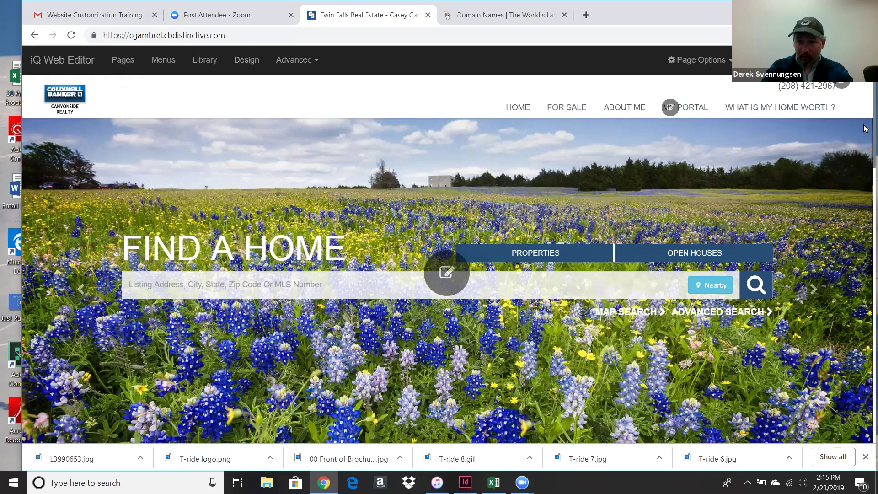
{"action": "scroll", "coordinate": [863, 131], "scroll_direction": "down", "scroll_amount": 2}
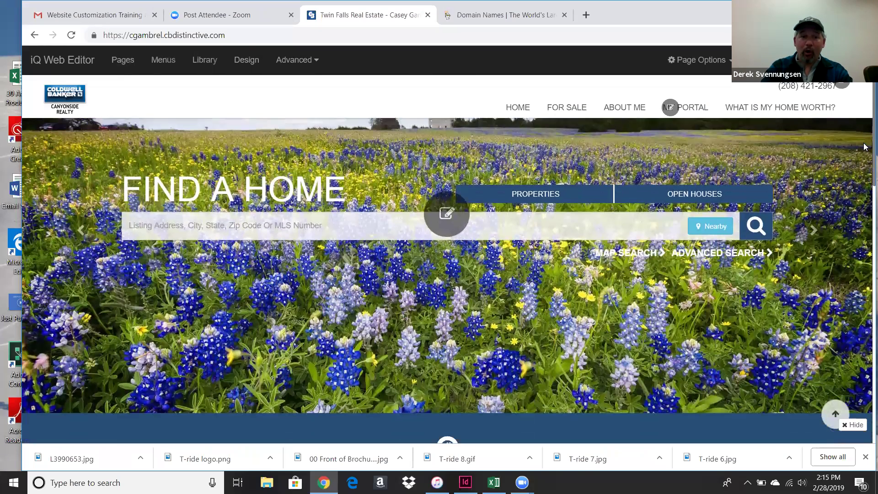
{"action": "scroll", "coordinate": [865, 187], "scroll_direction": "down", "scroll_amount": 3}
{"action": "scroll", "coordinate": [864, 205], "scroll_direction": "down", "scroll_amount": 1}
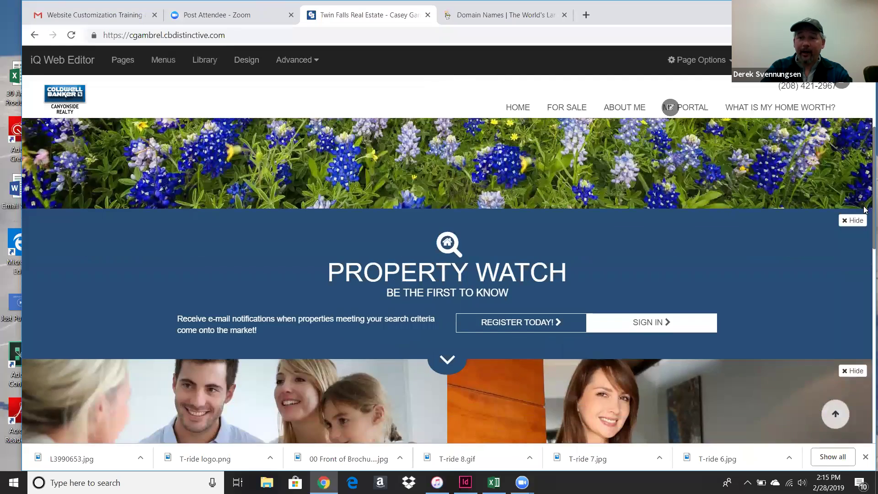
{"action": "scroll", "coordinate": [865, 210], "scroll_direction": "down", "scroll_amount": 1}
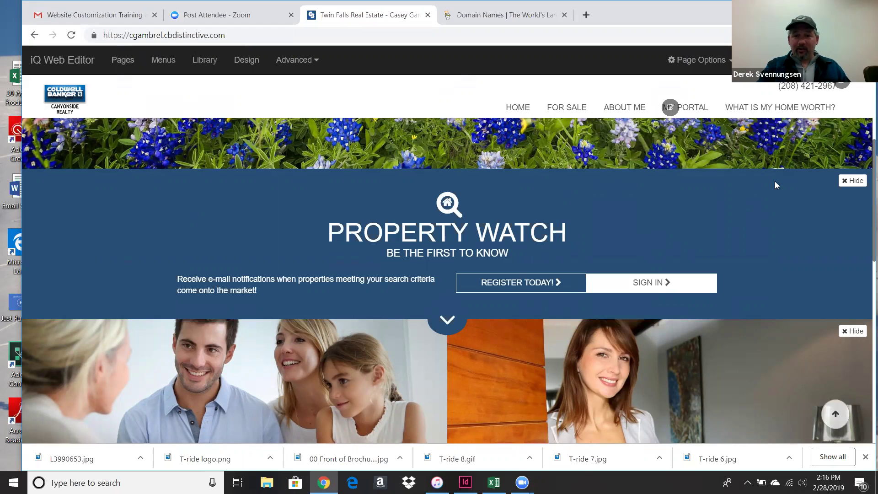
Hide the Property Watch section, confirming OK in the Edit My Portal dialog.
{"action": "left_click", "coordinate": [850, 181]}
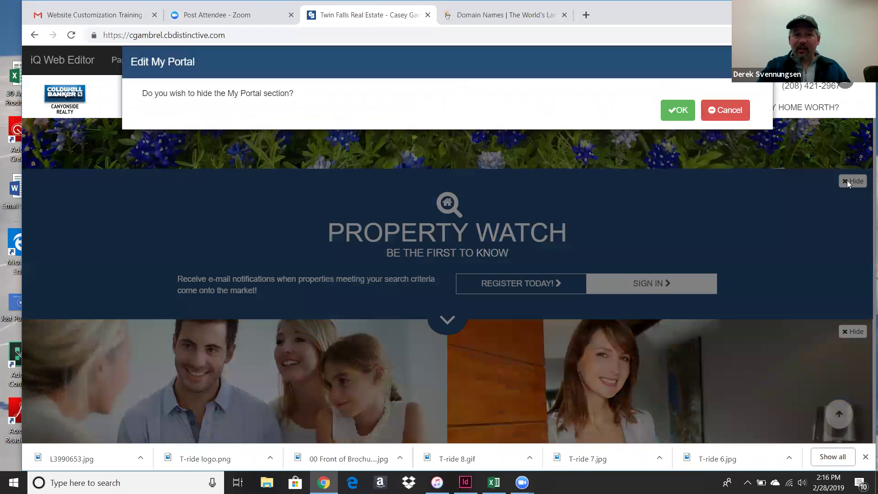
{"action": "left_click", "coordinate": [673, 113]}
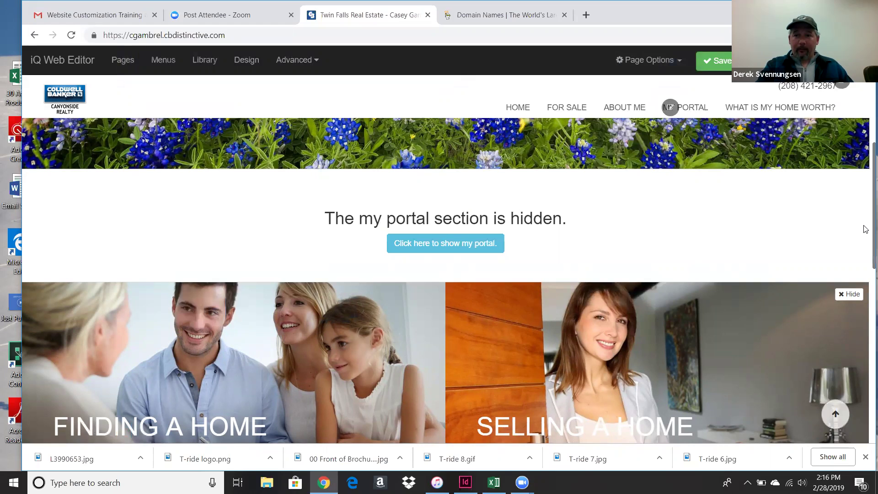
{"action": "scroll", "coordinate": [866, 230], "scroll_direction": "down", "scroll_amount": 4}
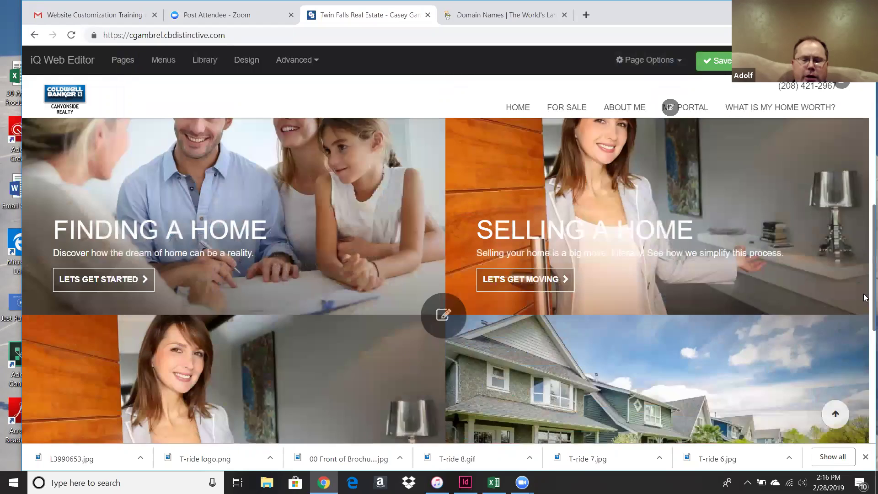
{"action": "scroll", "coordinate": [866, 213], "scroll_direction": "up", "scroll_amount": 4}
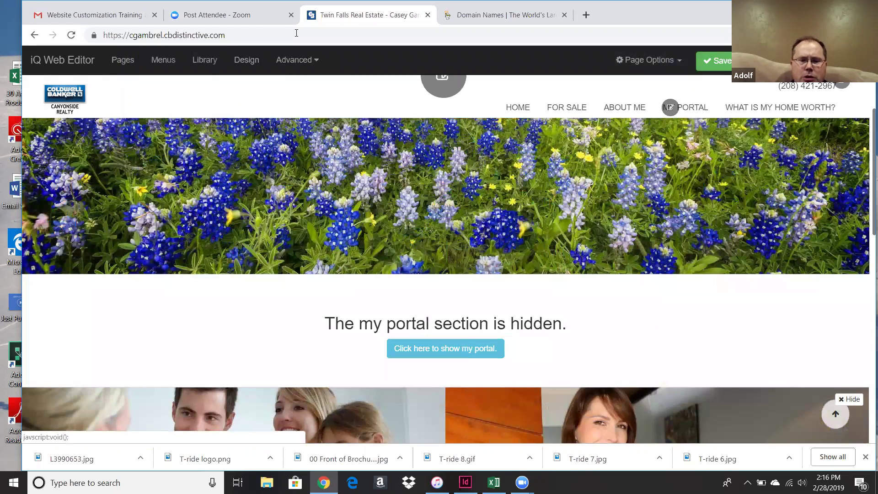
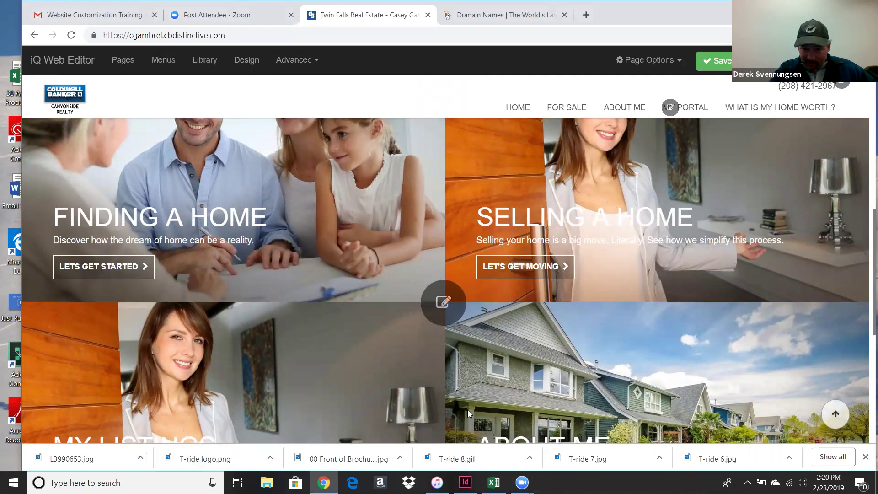
Open the panel section's Edit Panels settings and set the panel count to 6.
{"action": "left_click", "coordinate": [430, 304]}
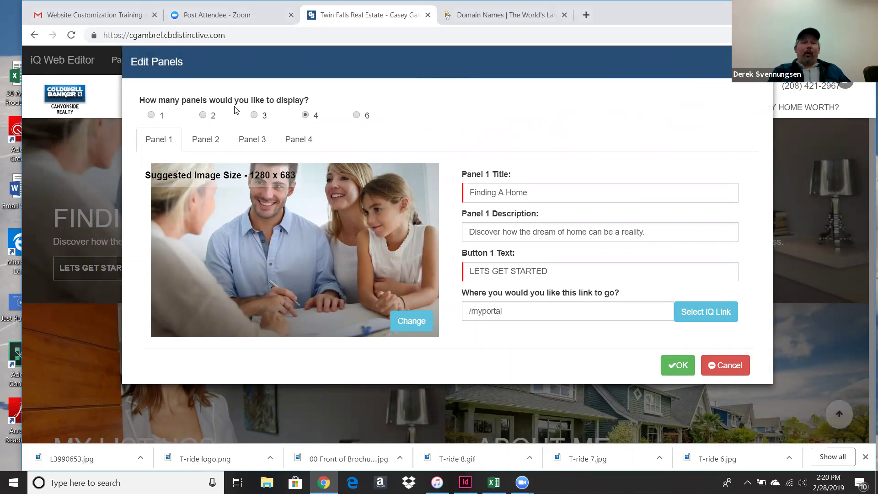
{"action": "left_click", "coordinate": [204, 116]}
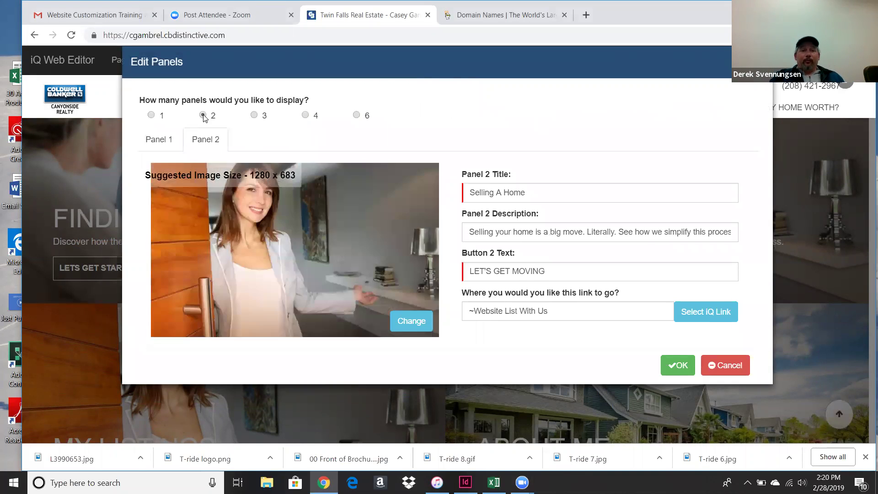
{"action": "left_click", "coordinate": [253, 117]}
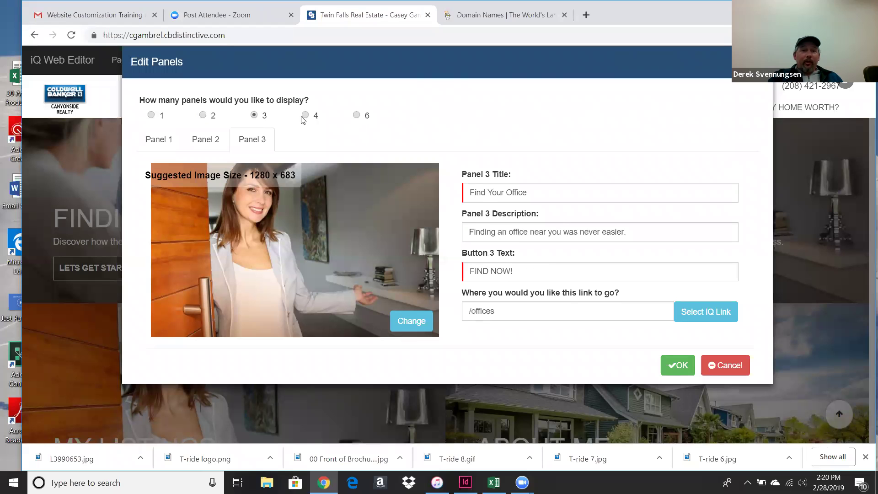
{"action": "left_click", "coordinate": [305, 115]}
{"action": "left_click", "coordinate": [357, 116]}
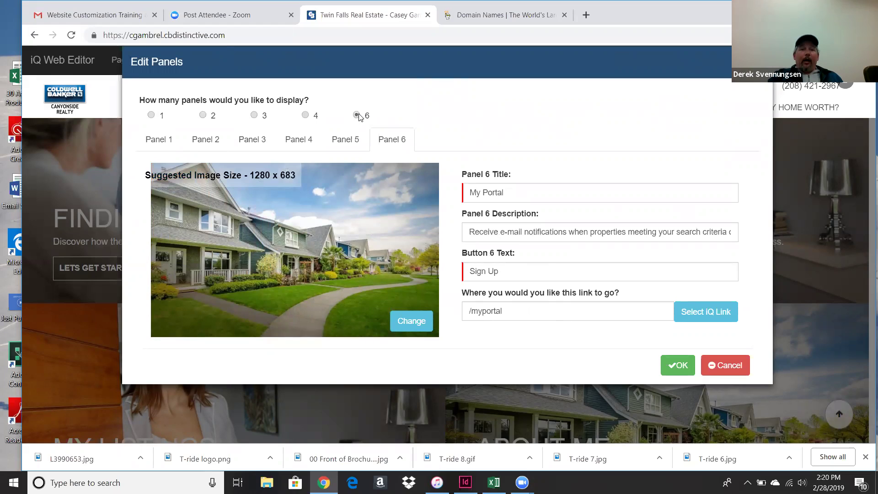
Bring up Panel 1's details to check its title and link.
{"action": "left_click", "coordinate": [157, 139]}
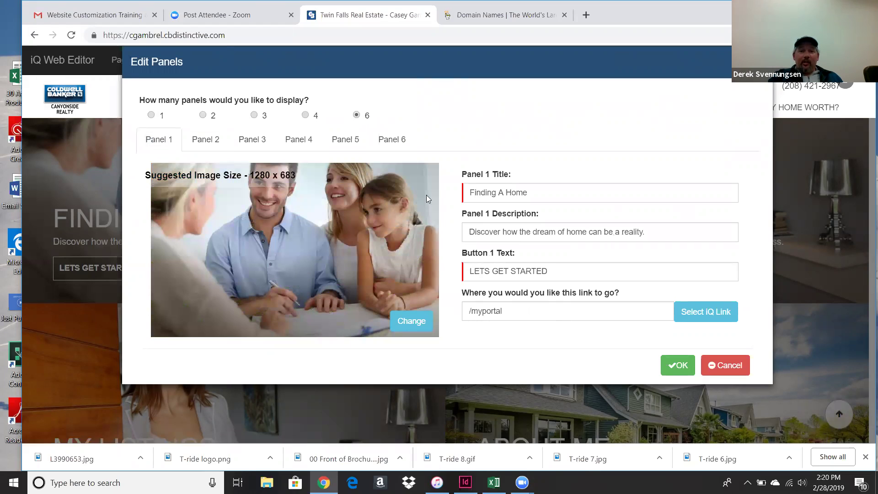
{"action": "left_click", "coordinate": [517, 189]}
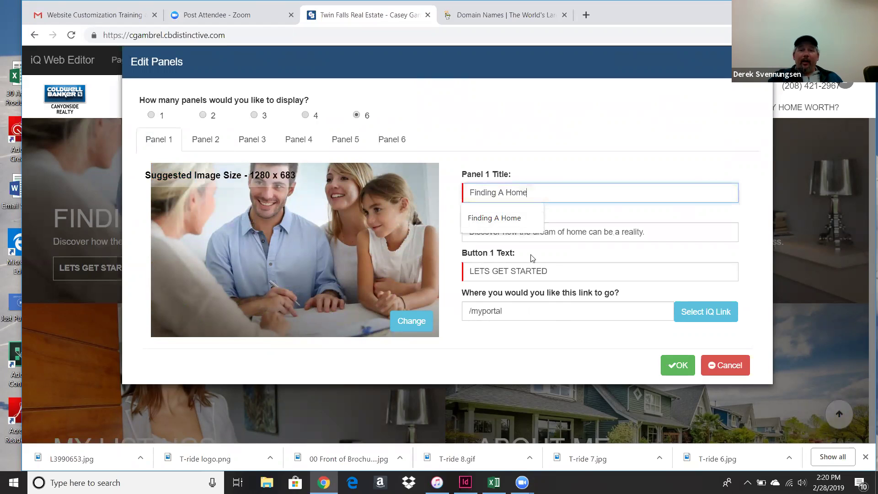
{"action": "left_click", "coordinate": [541, 312]}
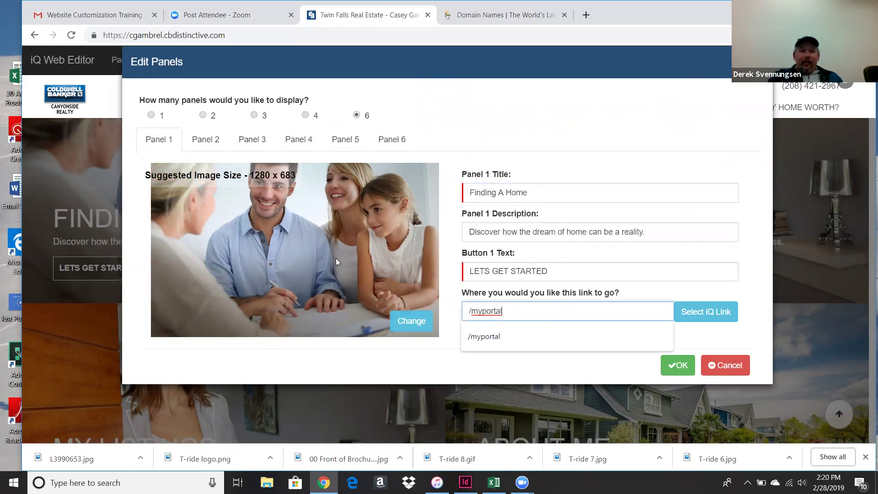
Replace Panel 1's photo with the realtiQ Exterior stock shot of a residential street.
{"action": "left_click", "coordinate": [415, 324]}
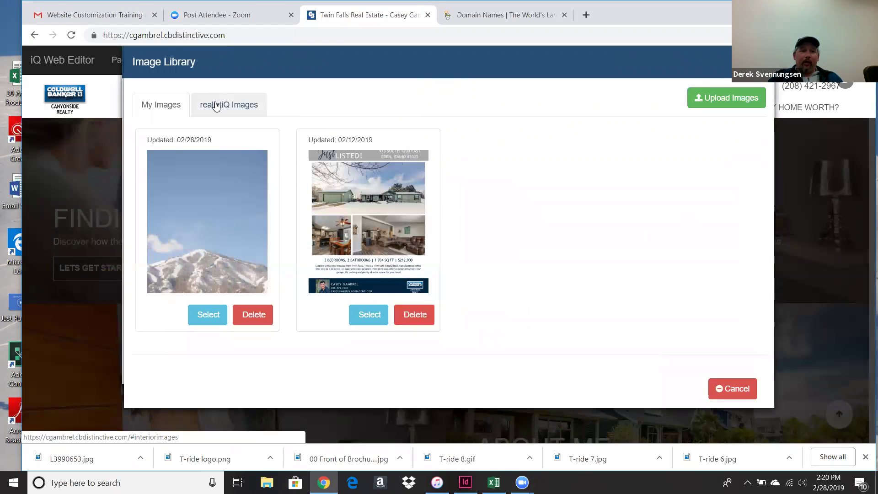
{"action": "left_click", "coordinate": [216, 105]}
{"action": "left_click", "coordinate": [154, 184]}
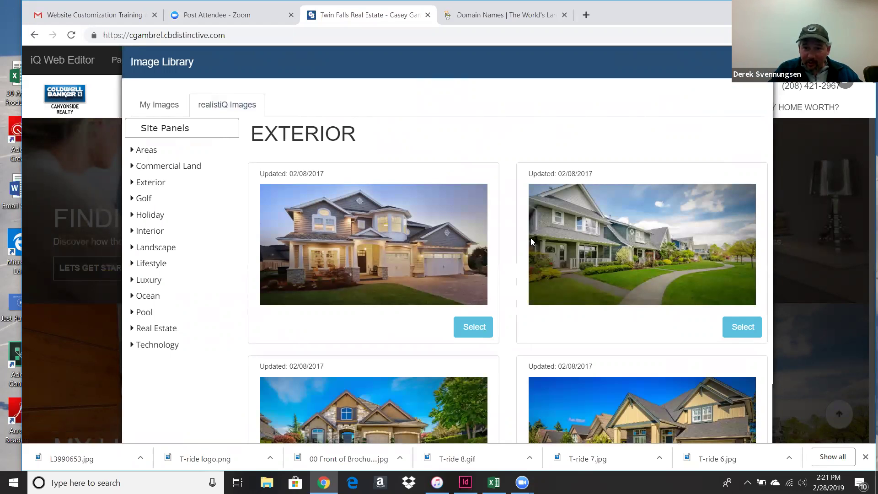
{"action": "left_click", "coordinate": [741, 326]}
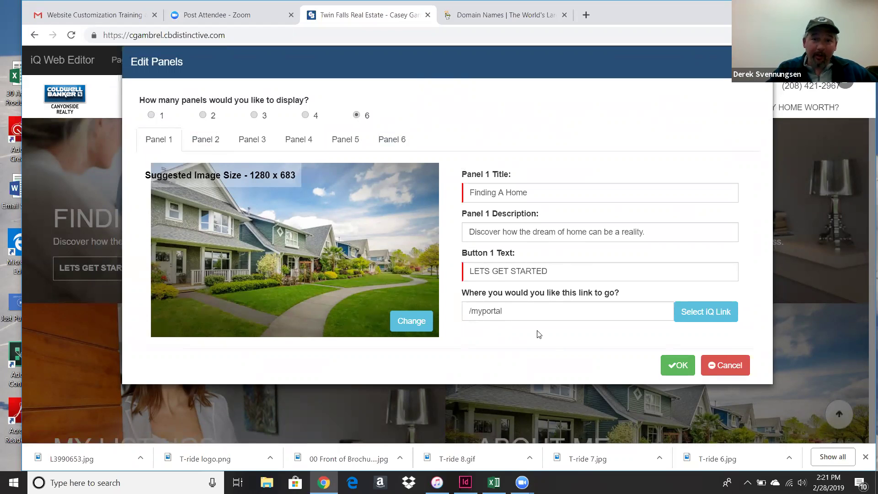
Apply the six-panel layout, then reopen Edit Panels and reduce the count to 1.
{"action": "left_click", "coordinate": [675, 368]}
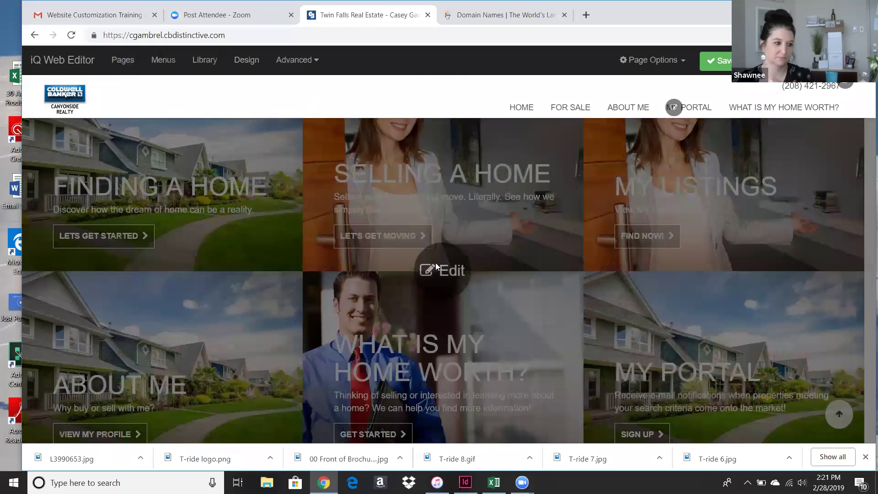
{"action": "left_click", "coordinate": [439, 266]}
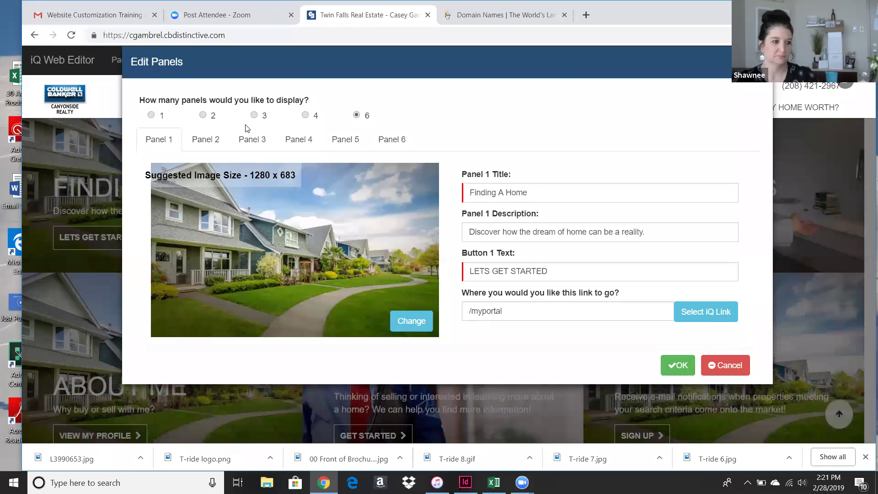
{"action": "left_click", "coordinate": [150, 115]}
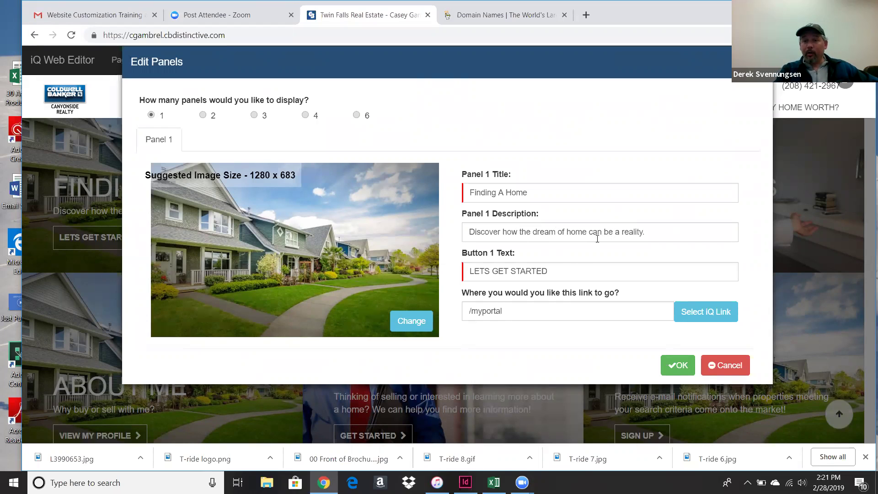
Use the Lifestyle stock photo of a dog and boy for the single panel and apply it.
{"action": "left_click", "coordinate": [411, 330]}
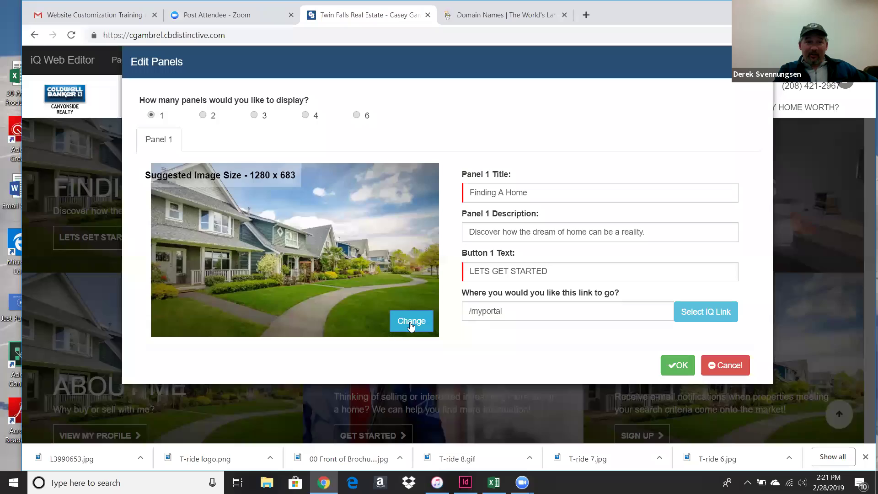
{"action": "left_click", "coordinate": [228, 105]}
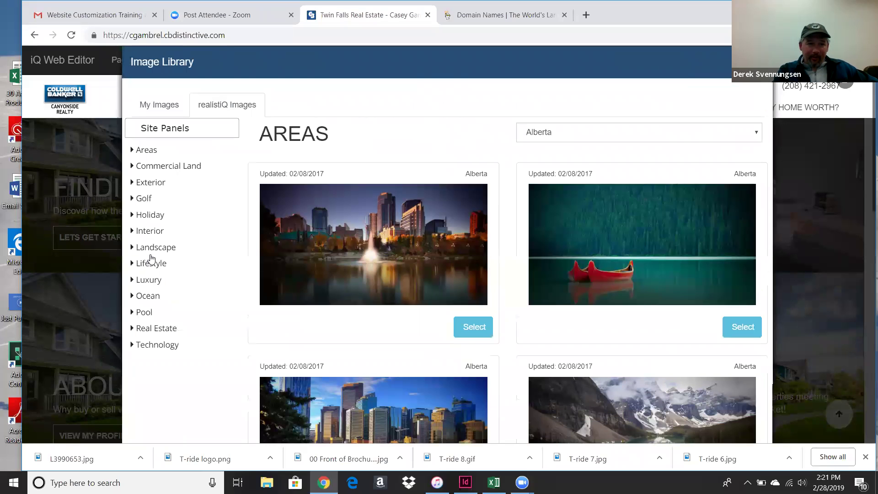
{"action": "left_click", "coordinate": [149, 265]}
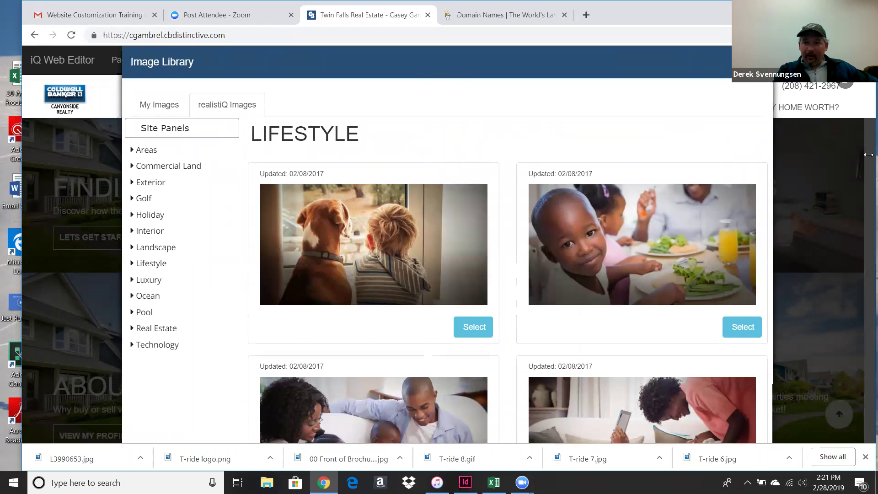
{"action": "left_click", "coordinate": [459, 330]}
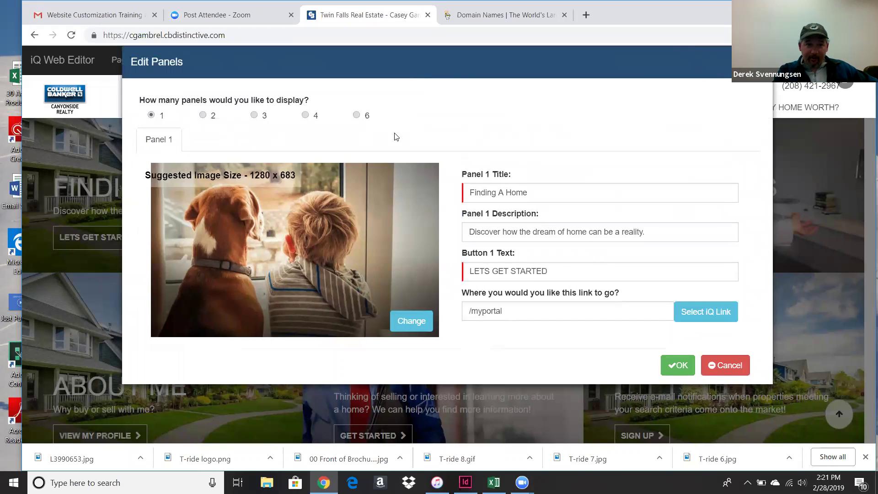
{"action": "left_click", "coordinate": [676, 369]}
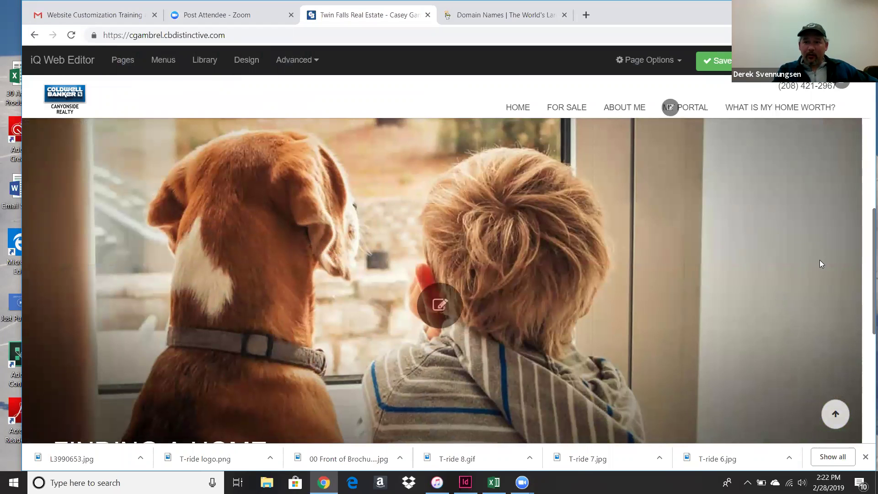
Review the homepage footer, then reopen the Edit Panels dialog for the dog-and-boy panel.
{"action": "scroll", "coordinate": [866, 256], "scroll_direction": "down", "scroll_amount": 6}
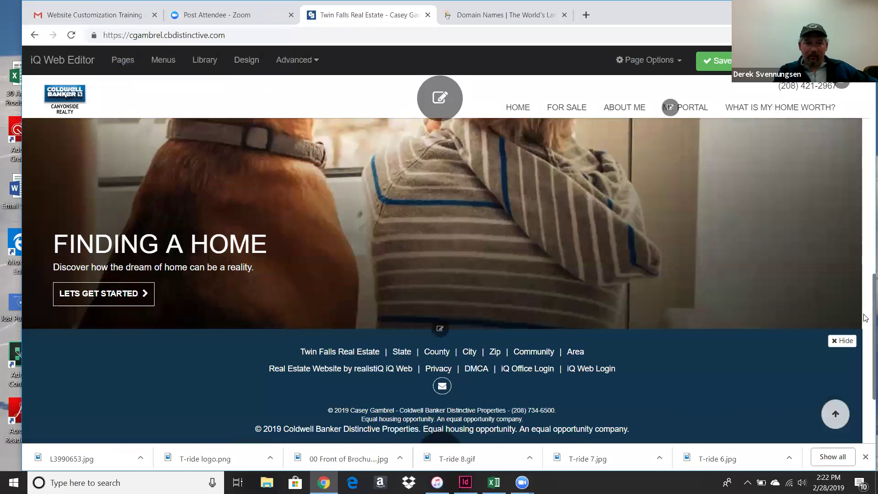
{"action": "scroll", "coordinate": [866, 226], "scroll_direction": "up", "scroll_amount": 8}
{"action": "scroll", "coordinate": [865, 226], "scroll_direction": "down", "scroll_amount": 2}
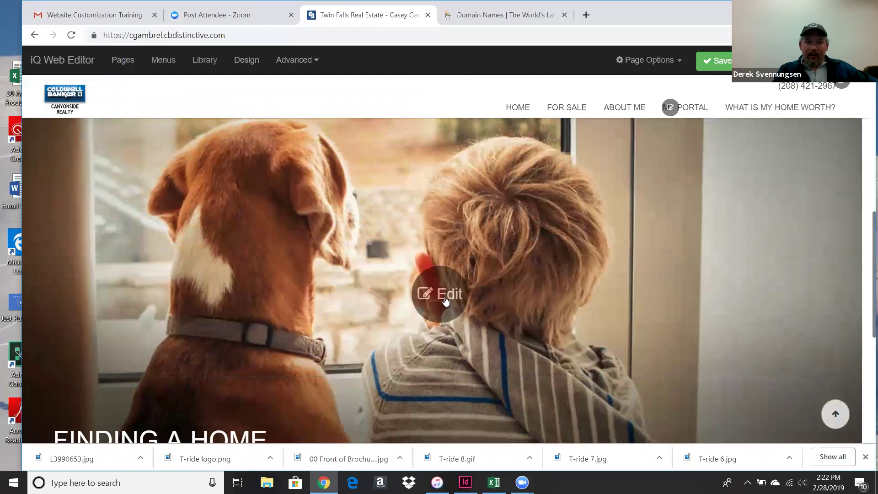
{"action": "left_click", "coordinate": [446, 301]}
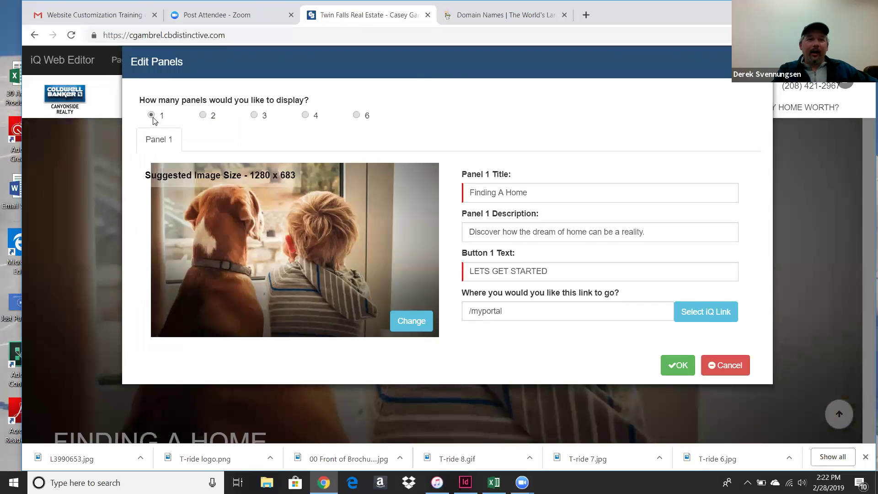
Restore six panels and bring up the Image Library for Panel 2, Selling A Home.
{"action": "left_click", "coordinate": [357, 116]}
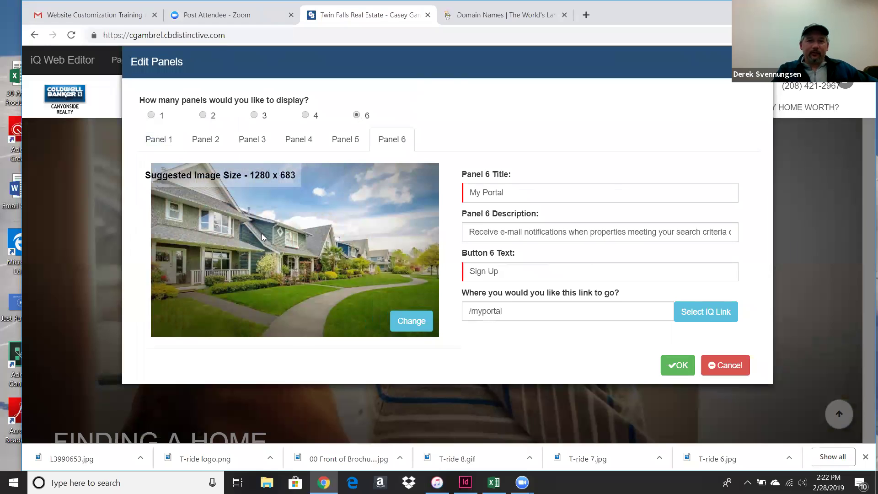
{"action": "left_click", "coordinate": [155, 142]}
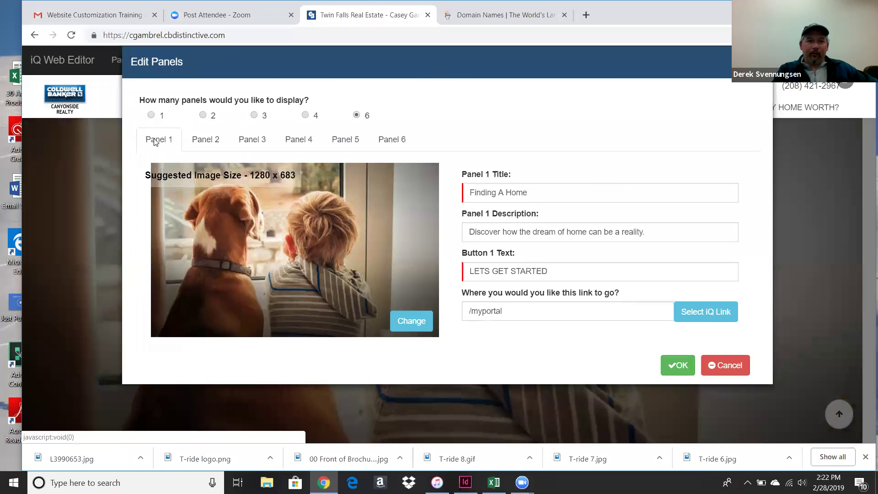
{"action": "left_click", "coordinate": [415, 323]}
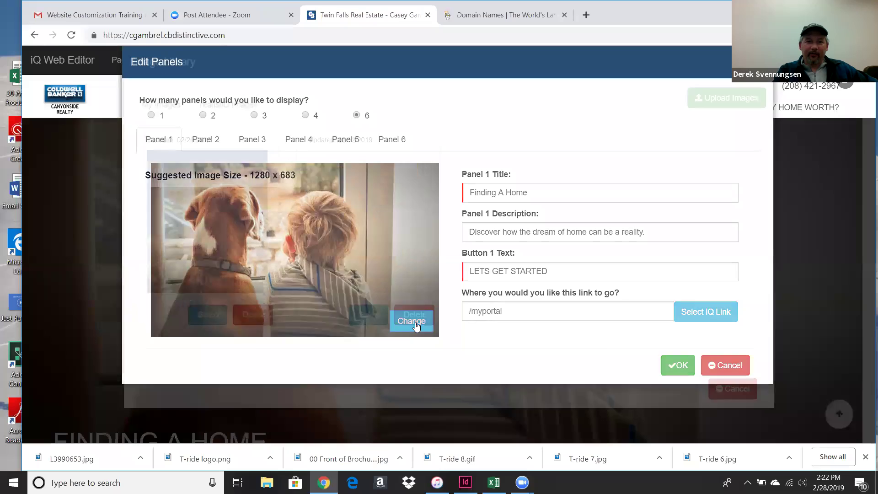
{"action": "left_click", "coordinate": [733, 384]}
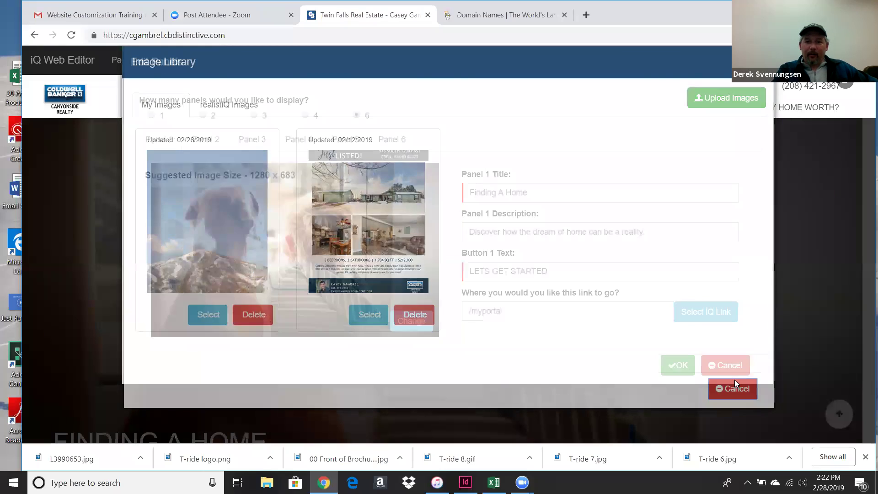
{"action": "left_click", "coordinate": [205, 141]}
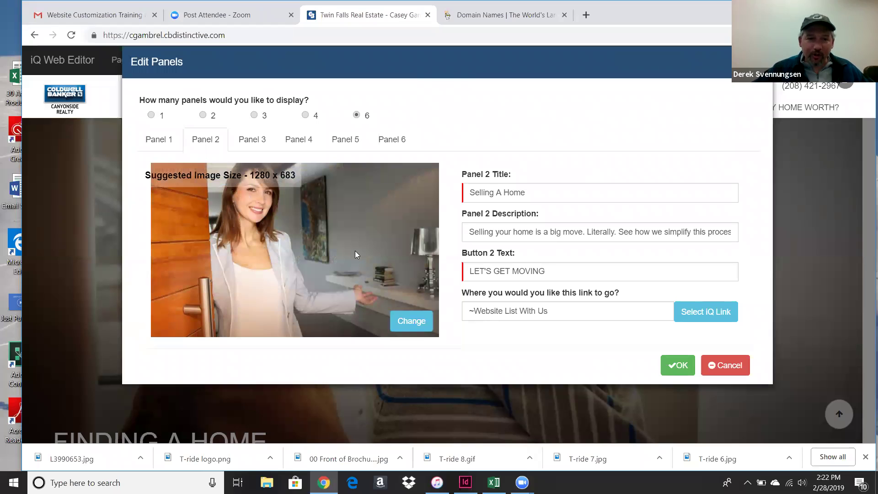
{"action": "left_click", "coordinate": [420, 321]}
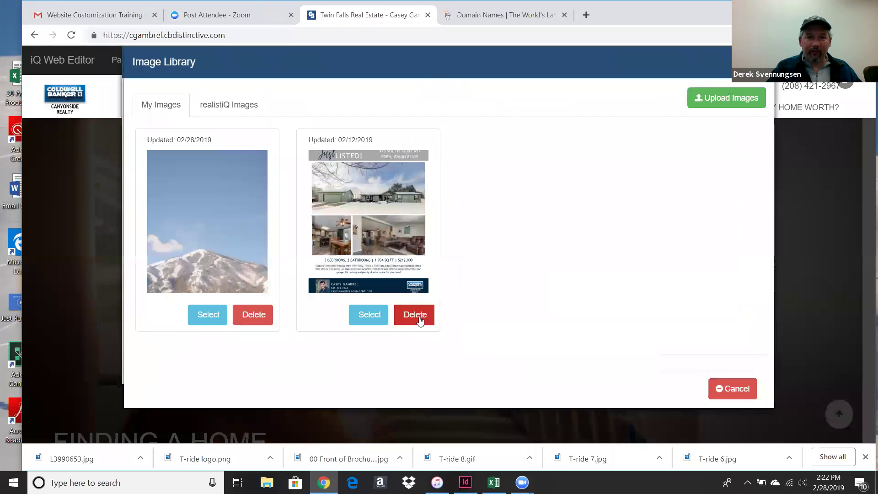
Give Selling A Home the Real Estate stock photo of a hand holding house keys.
{"action": "left_click", "coordinate": [232, 106]}
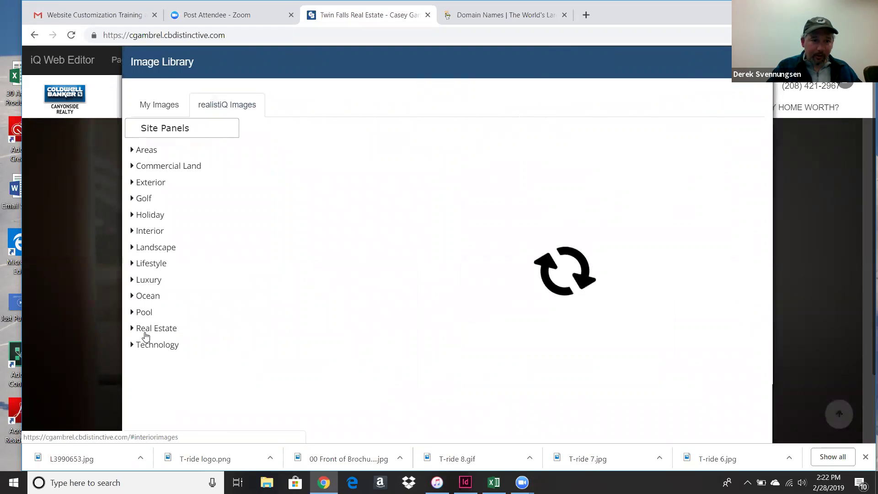
{"action": "left_click", "coordinate": [148, 329]}
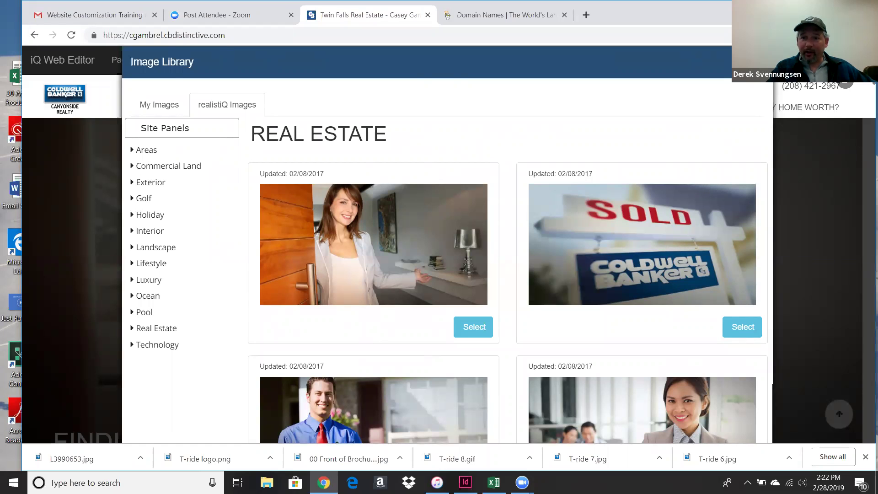
{"action": "scroll", "coordinate": [864, 137], "scroll_direction": "down", "scroll_amount": 10}
{"action": "scroll", "coordinate": [864, 183], "scroll_direction": "down", "scroll_amount": 10}
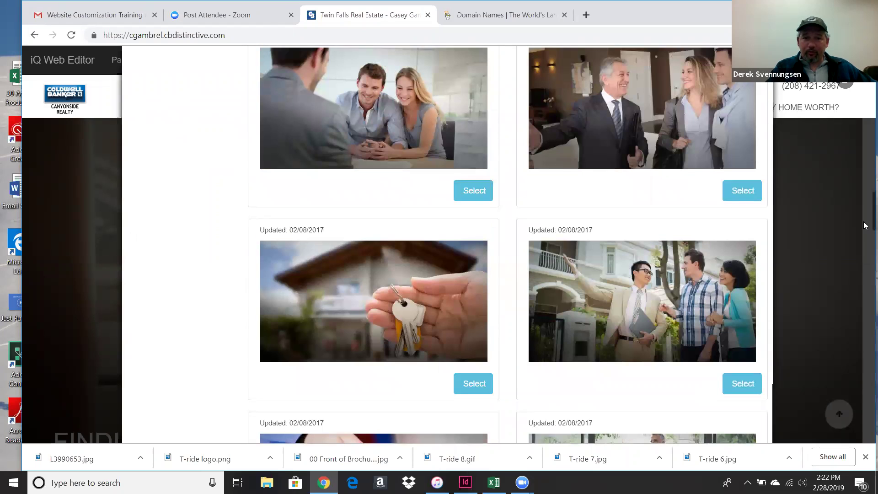
{"action": "left_click", "coordinate": [475, 376]}
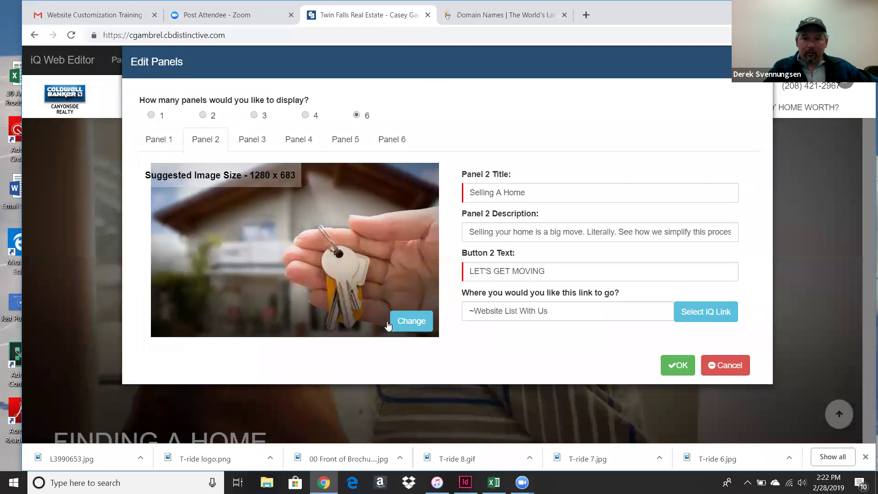
Set Panel 3, Find Your Office, to the Real Estate SOLD sign stock photo.
{"action": "left_click", "coordinate": [251, 143]}
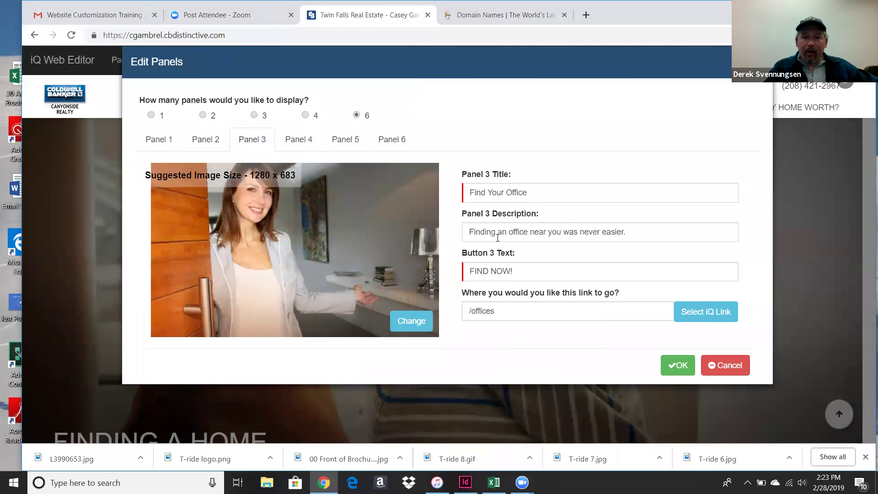
{"action": "left_click", "coordinate": [411, 322]}
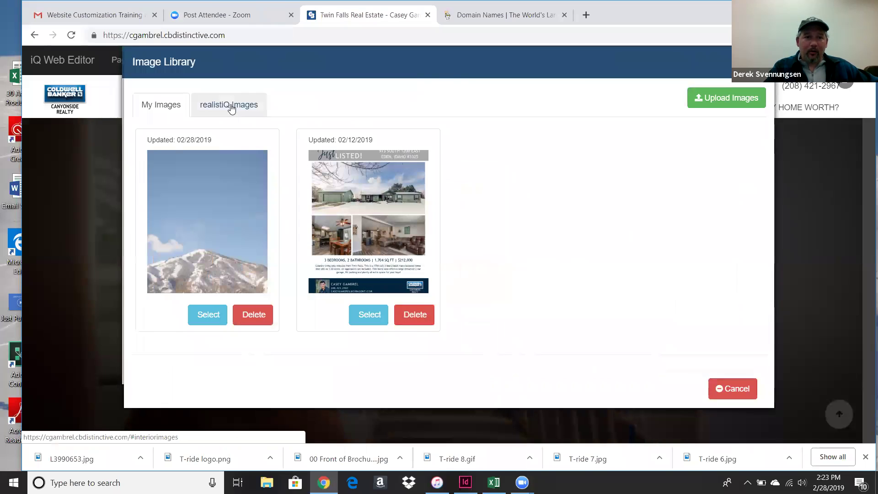
{"action": "left_click", "coordinate": [232, 108]}
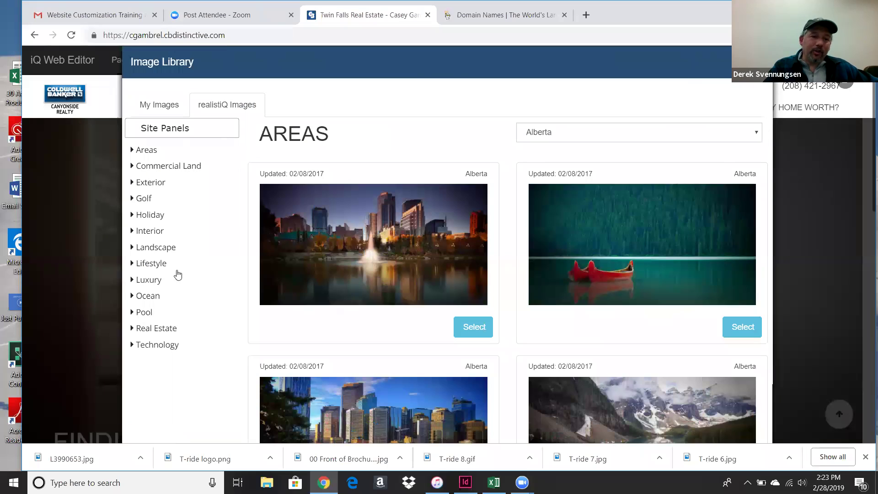
{"action": "left_click", "coordinate": [147, 329]}
{"action": "left_click", "coordinate": [743, 328]}
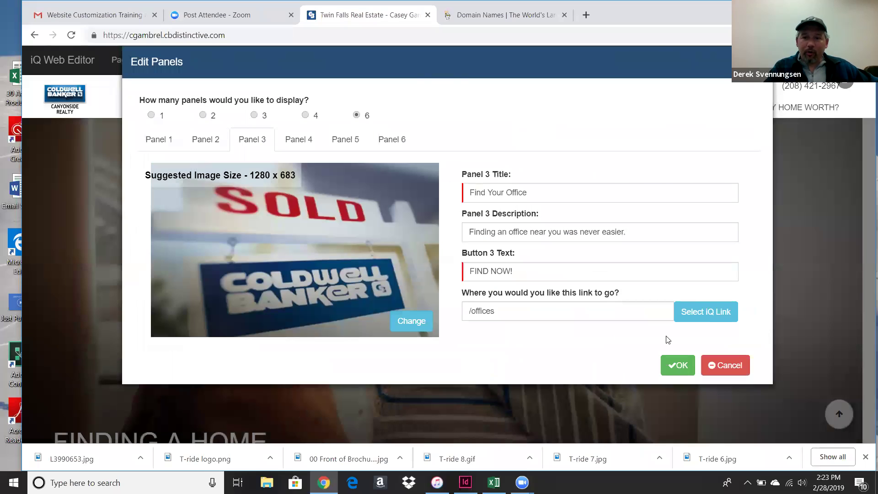
Set Panel 4, About Me, to the uploaded snowy mountain image.
{"action": "left_click", "coordinate": [291, 143]}
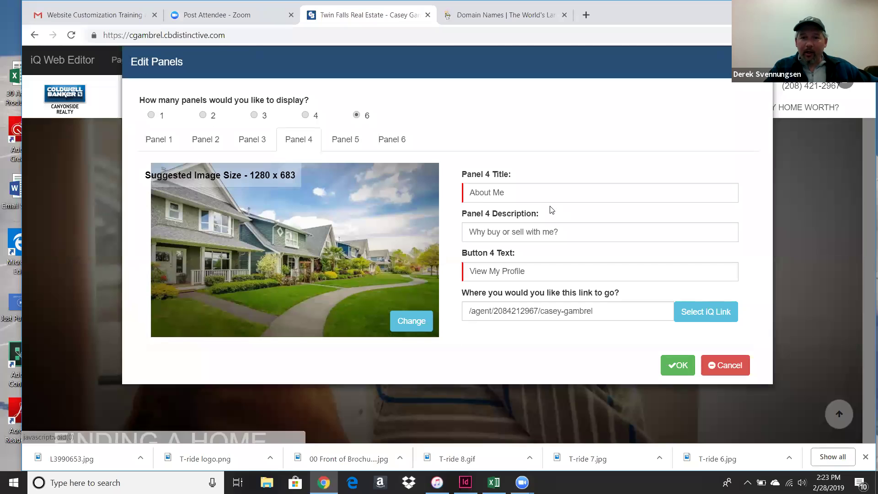
{"action": "left_click", "coordinate": [410, 326]}
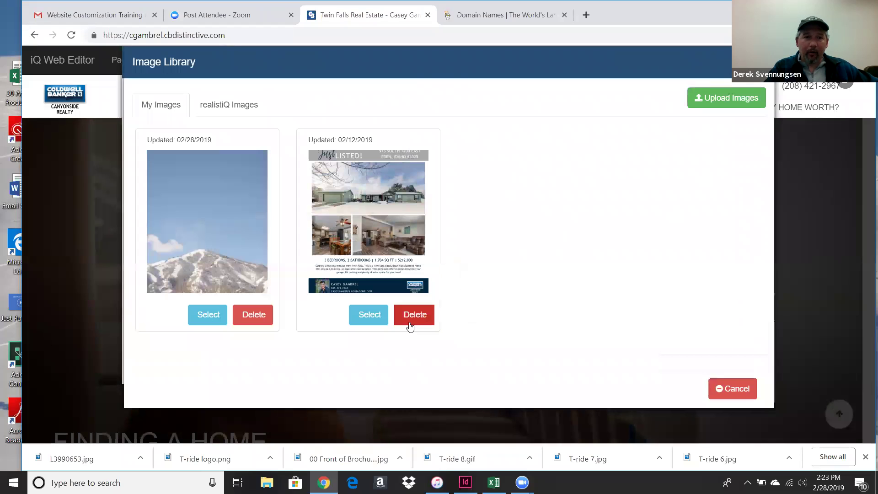
{"action": "left_click", "coordinate": [202, 315]}
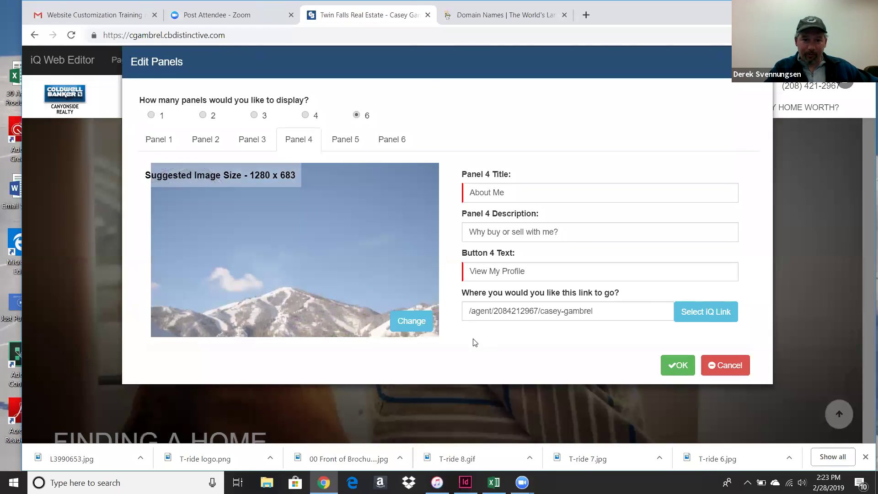
Apply the six-panel changes to the homepage and save the page.
{"action": "left_click", "coordinate": [677, 365]}
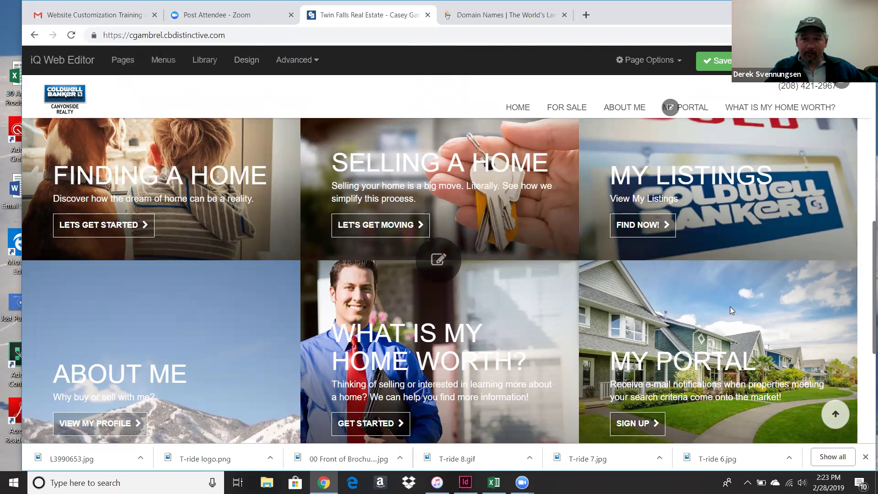
{"action": "scroll", "coordinate": [865, 289], "scroll_direction": "down", "scroll_amount": 4}
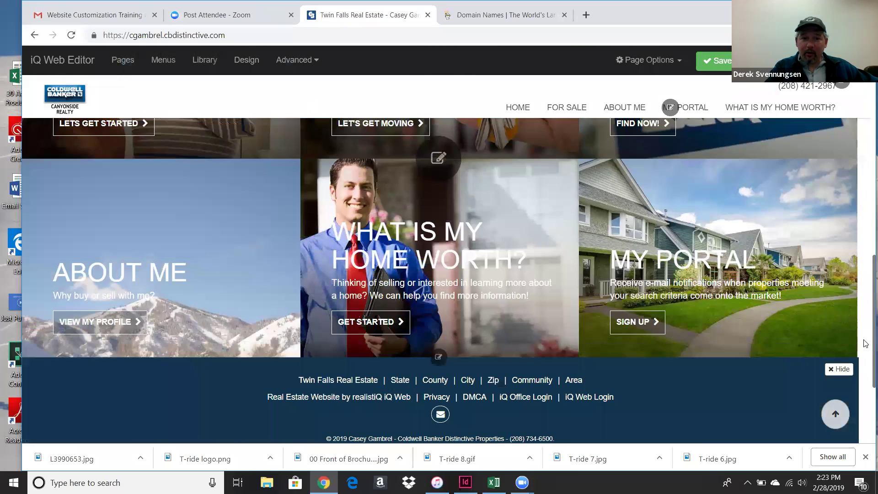
{"action": "scroll", "coordinate": [721, 80], "scroll_direction": "up", "scroll_amount": 6}
{"action": "left_click", "coordinate": [722, 60]}
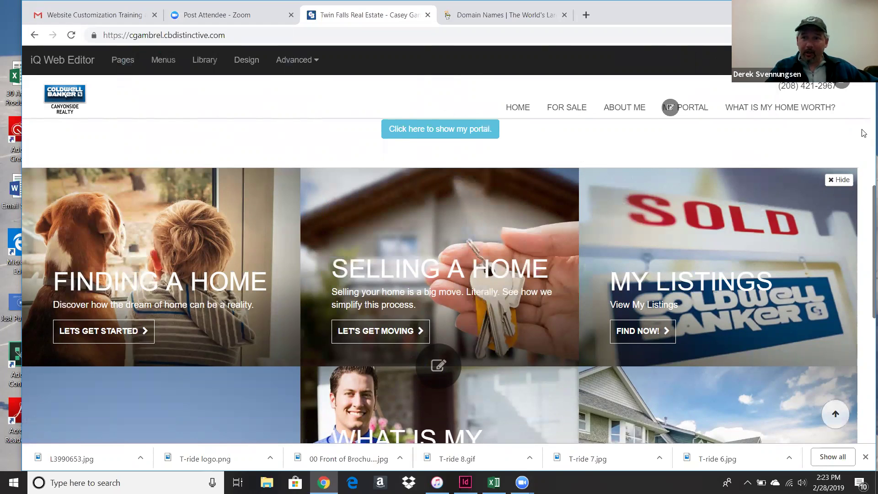
Scroll the saved homepage to review the six panels and footer.
{"action": "scroll", "coordinate": [864, 133], "scroll_direction": "up", "scroll_amount": 7}
{"action": "scroll", "coordinate": [865, 165], "scroll_direction": "down", "scroll_amount": 10}
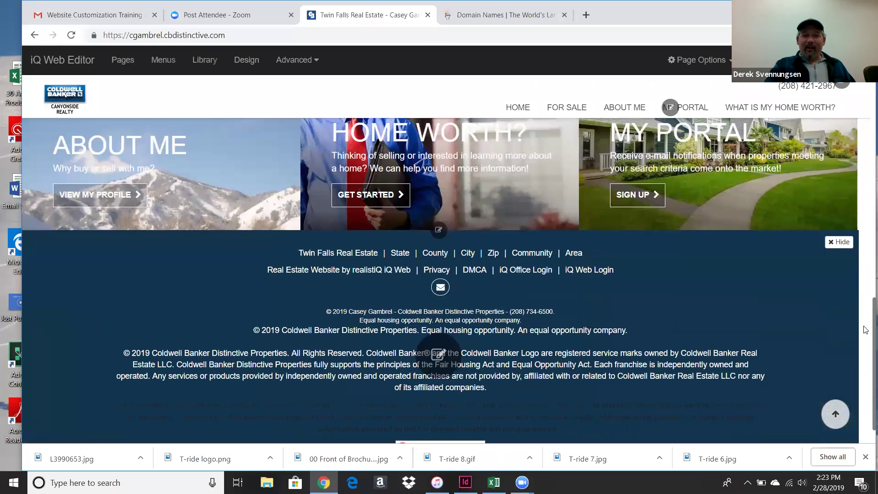
{"action": "scroll", "coordinate": [863, 330], "scroll_direction": "up", "scroll_amount": 1}
{"action": "scroll", "coordinate": [846, 334], "scroll_direction": "down", "scroll_amount": 1}
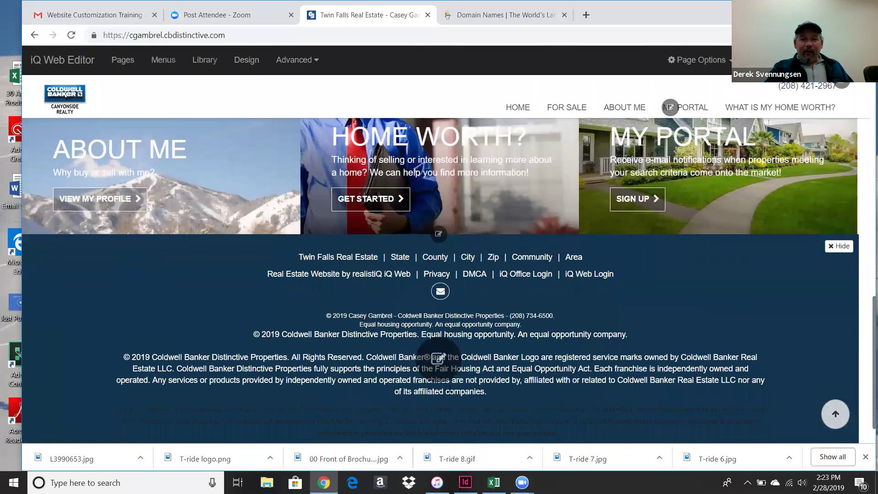
{"action": "left_click", "coordinate": [433, 361]}
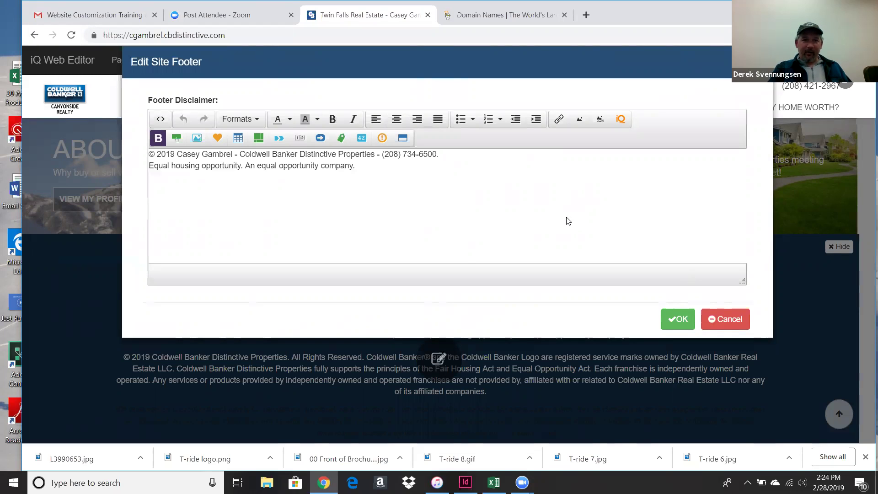
{"action": "left_click", "coordinate": [727, 319]}
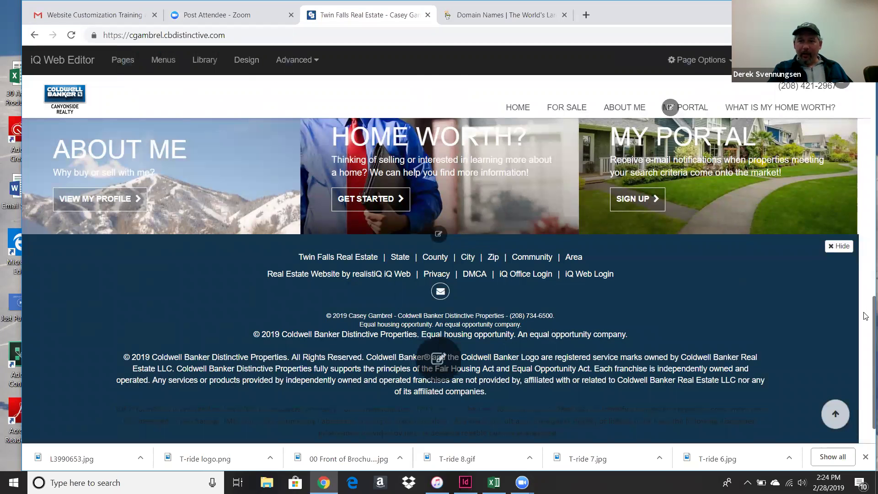
{"action": "left_click_drag", "start_coordinate": [865, 261], "coordinate": [866, 203]}
{"action": "scroll", "coordinate": [866, 194], "scroll_direction": "up", "scroll_amount": 10}
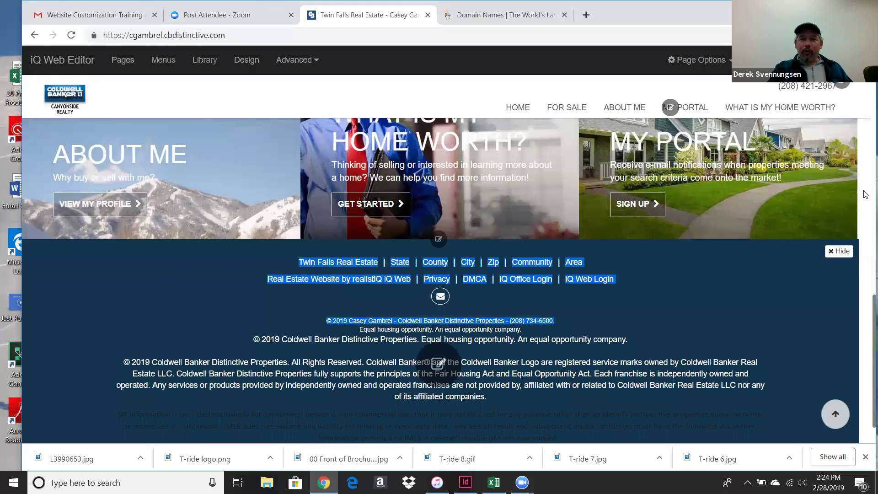
{"action": "scroll", "coordinate": [866, 195], "scroll_direction": "up", "scroll_amount": 5}
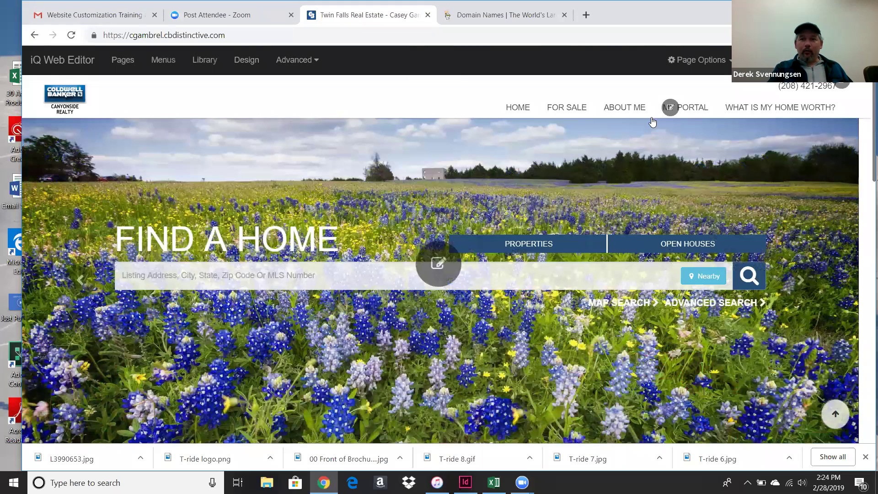
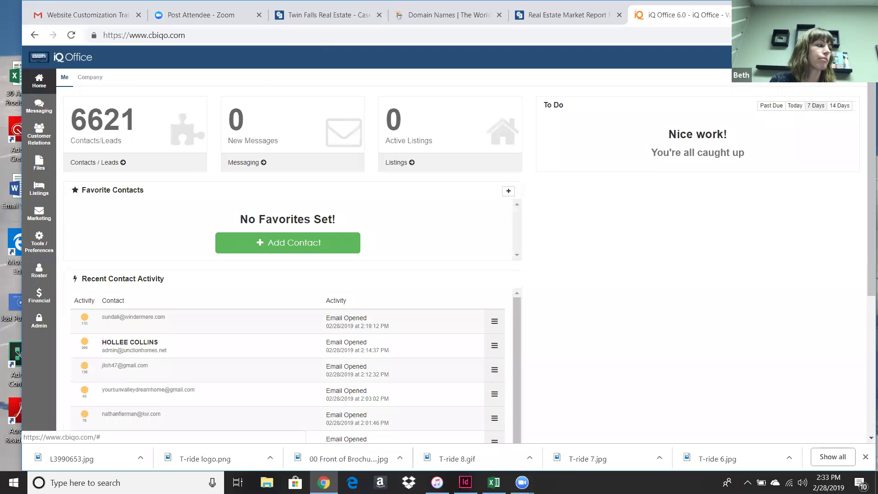
Open the account dropdown under the agent's user name at the top right of the dashboard.
{"action": "left_click", "coordinate": [842, 57]}
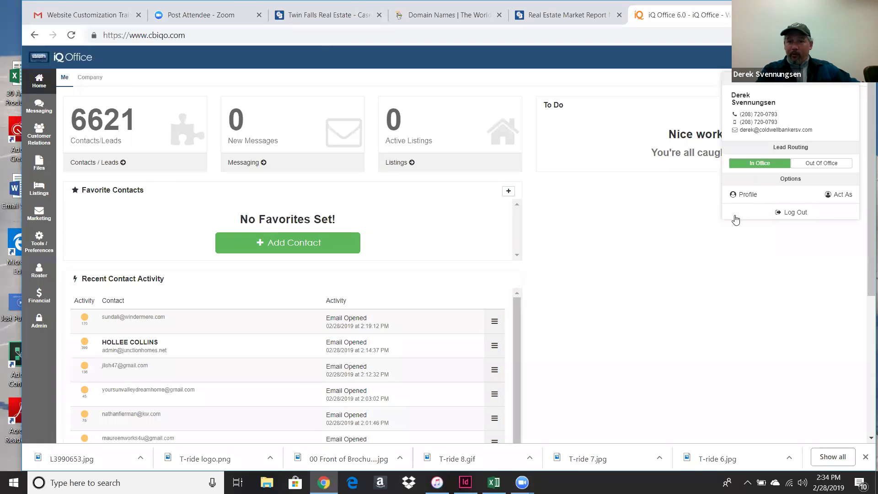
Choose Profile from the account menu and scroll through the Details tab.
{"action": "left_click", "coordinate": [749, 195]}
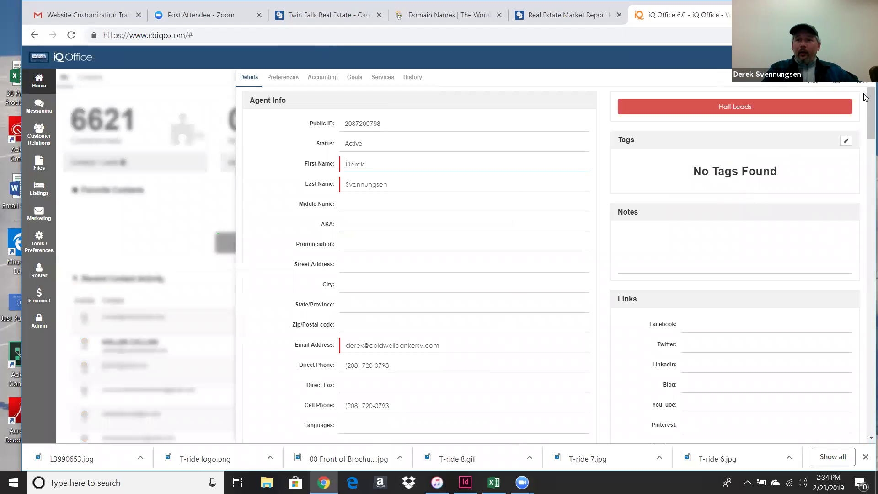
{"action": "scroll", "coordinate": [864, 108], "scroll_direction": "down", "scroll_amount": 1}
{"action": "scroll", "coordinate": [864, 110], "scroll_direction": "down", "scroll_amount": 5}
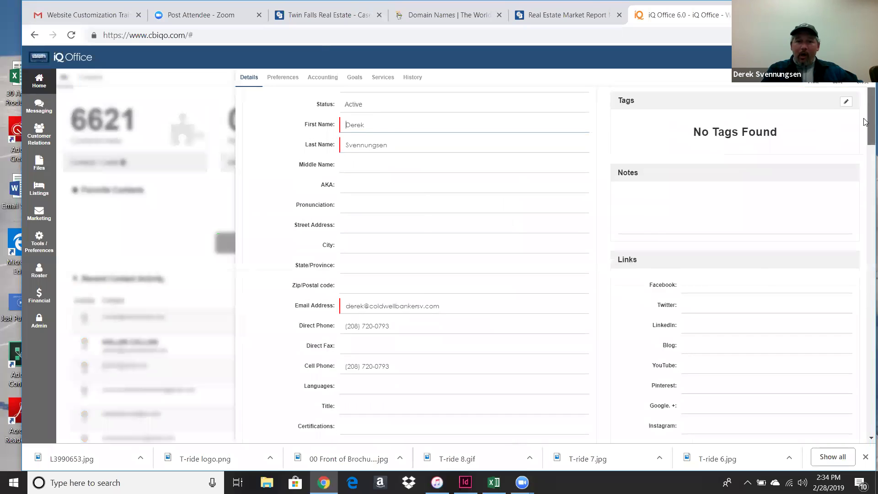
{"action": "scroll", "coordinate": [866, 156], "scroll_direction": "down", "scroll_amount": 4}
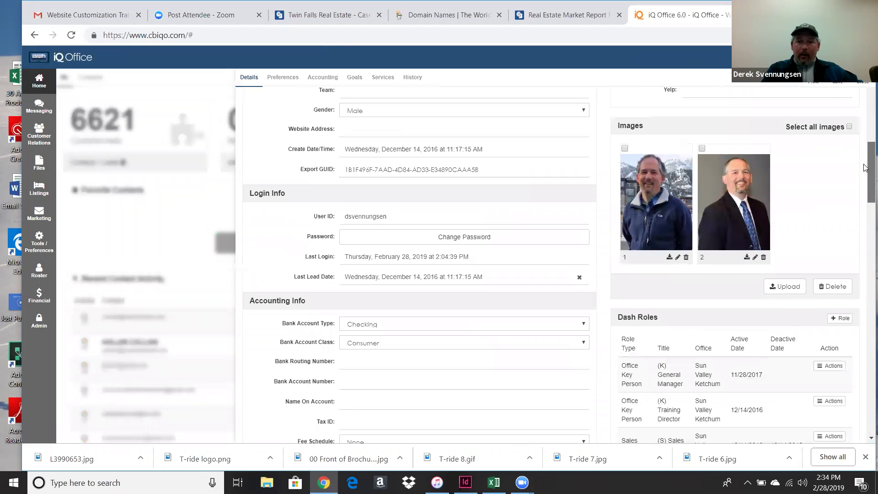
{"action": "scroll", "coordinate": [866, 167], "scroll_direction": "down", "scroll_amount": 1}
{"action": "scroll", "coordinate": [865, 151], "scroll_direction": "up", "scroll_amount": 6}
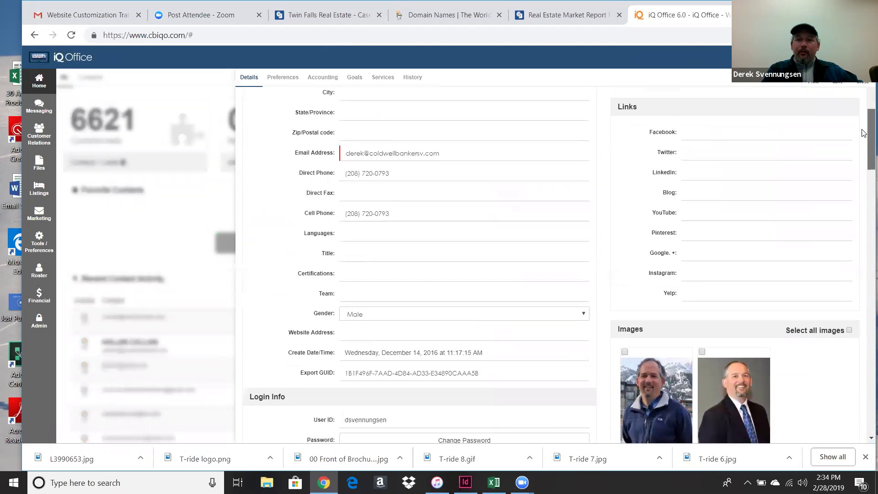
{"action": "scroll", "coordinate": [865, 137], "scroll_direction": "down", "scroll_amount": 2}
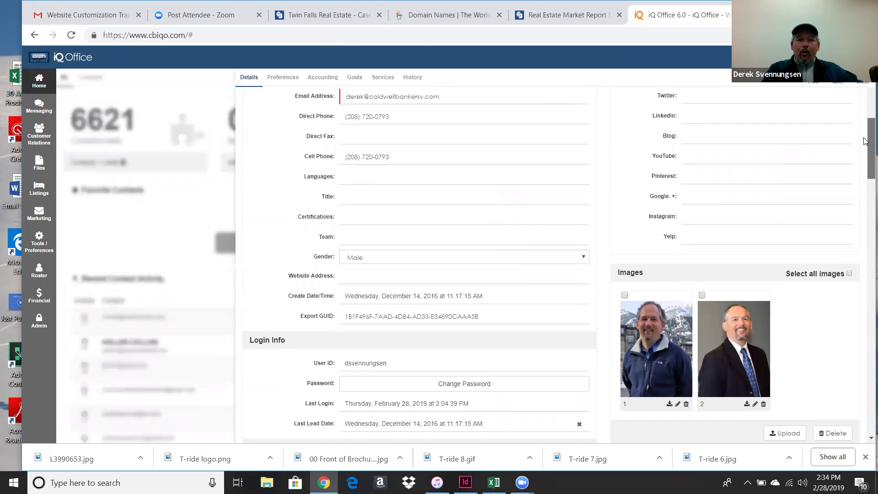
{"action": "scroll", "coordinate": [866, 141], "scroll_direction": "up", "scroll_amount": 2}
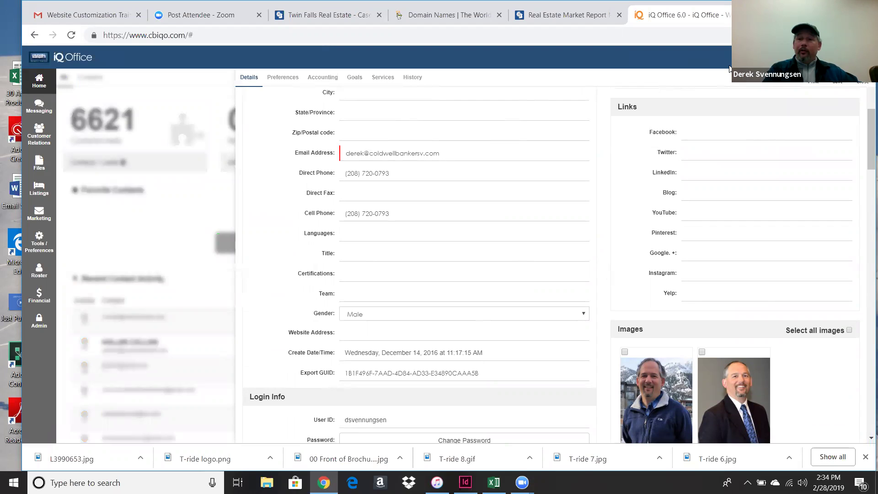
{"action": "left_click_drag", "start_coordinate": [868, 122], "coordinate": [865, 371]}
{"action": "scroll", "coordinate": [866, 371], "scroll_direction": "down", "scroll_amount": 3}
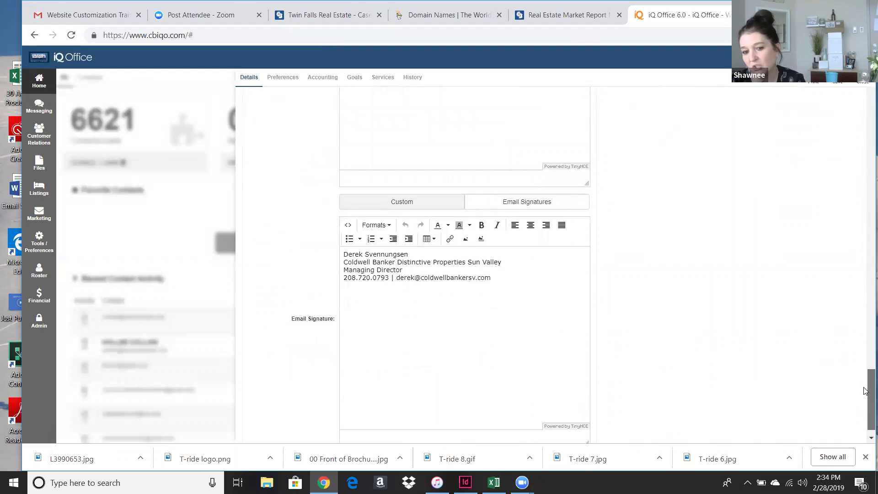
{"action": "scroll", "coordinate": [865, 372], "scroll_direction": "up", "scroll_amount": 6}
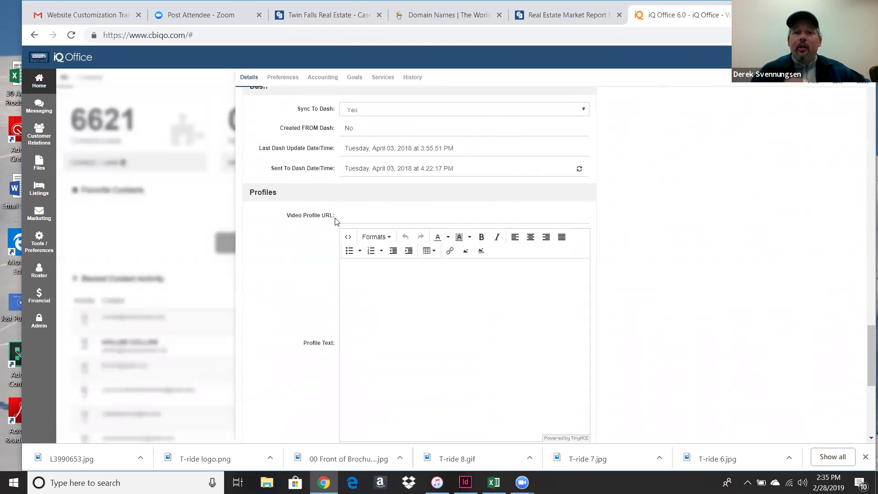
Leave Video Profile URL empty, dismissing the YouTube suggestion, then click into Profile Text.
{"action": "left_click", "coordinate": [355, 217]}
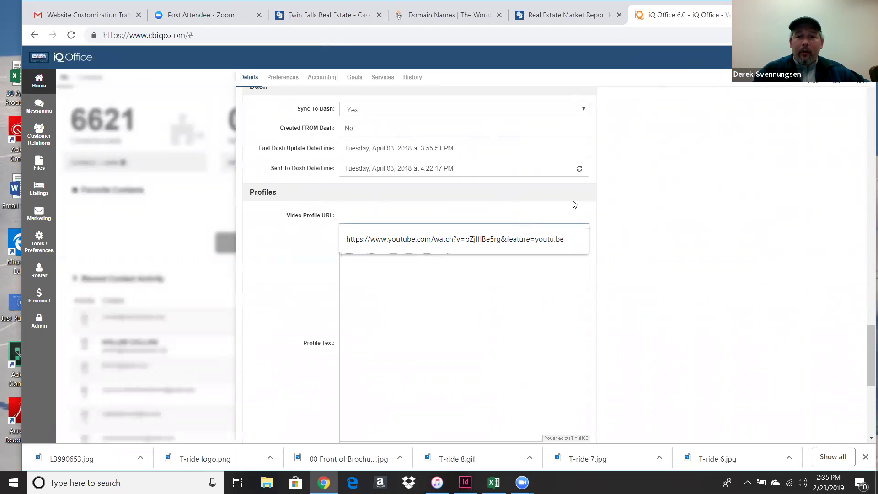
{"action": "left_click", "coordinate": [626, 232]}
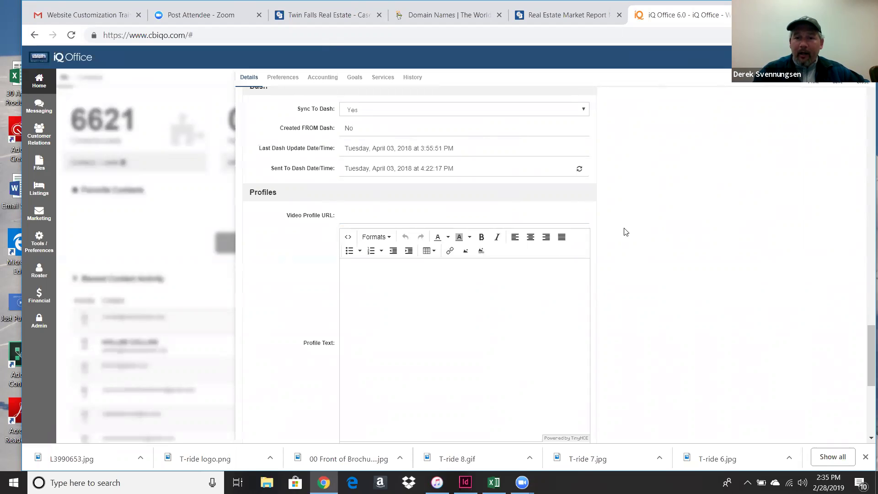
{"action": "left_click", "coordinate": [358, 213]}
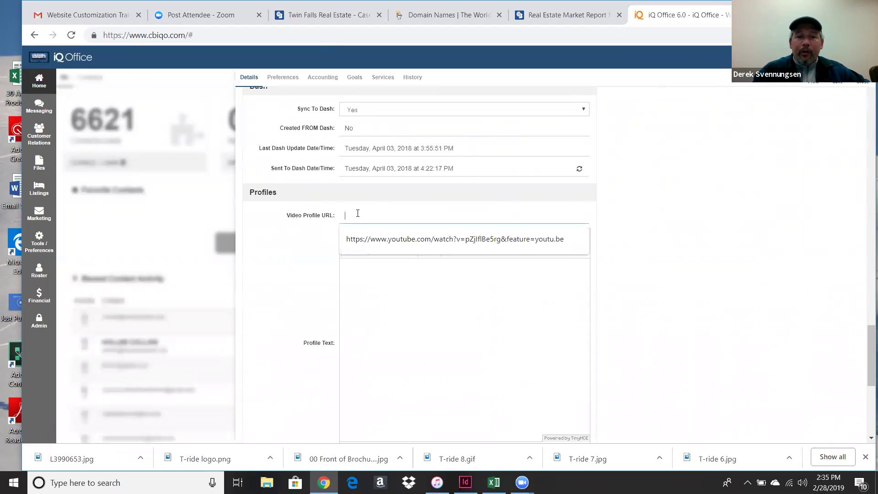
{"action": "left_click", "coordinate": [633, 264]}
{"action": "left_click", "coordinate": [350, 275]}
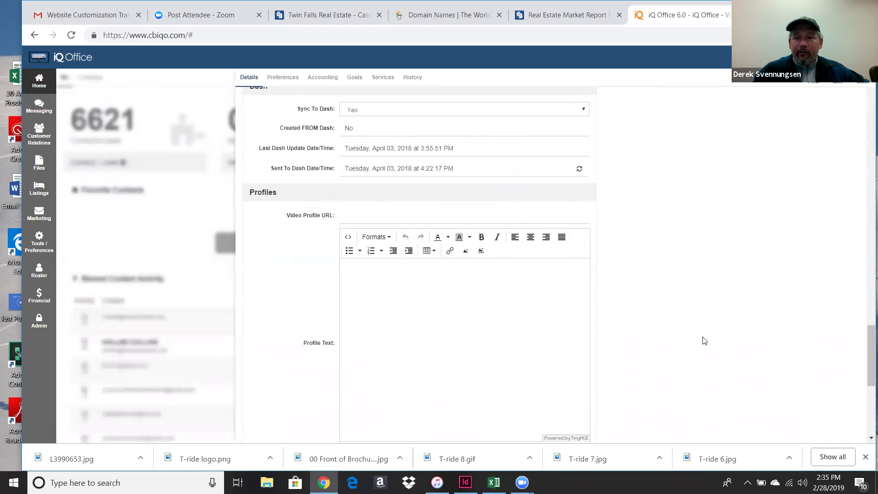
{"action": "left_click_drag", "start_coordinate": [866, 363], "coordinate": [866, 116]}
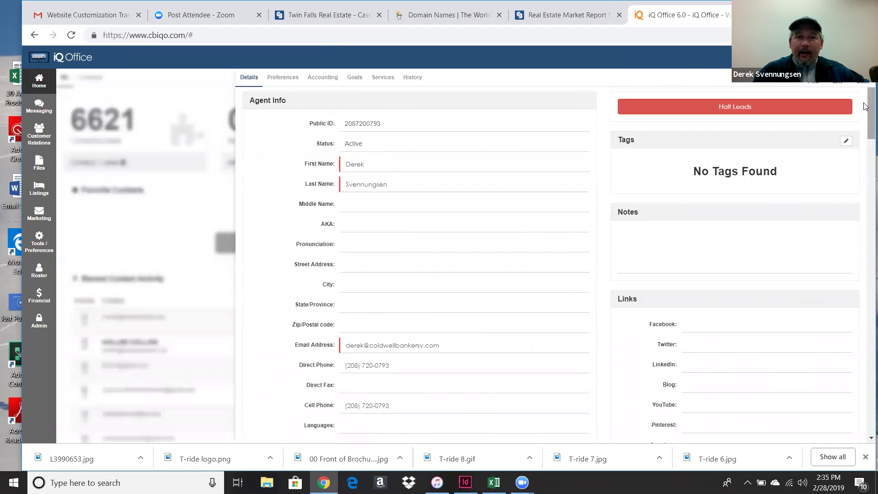
Switch to the Preferences tab and review Notifications, Allow Acting As Me and My Office Hours.
{"action": "left_click", "coordinate": [283, 78]}
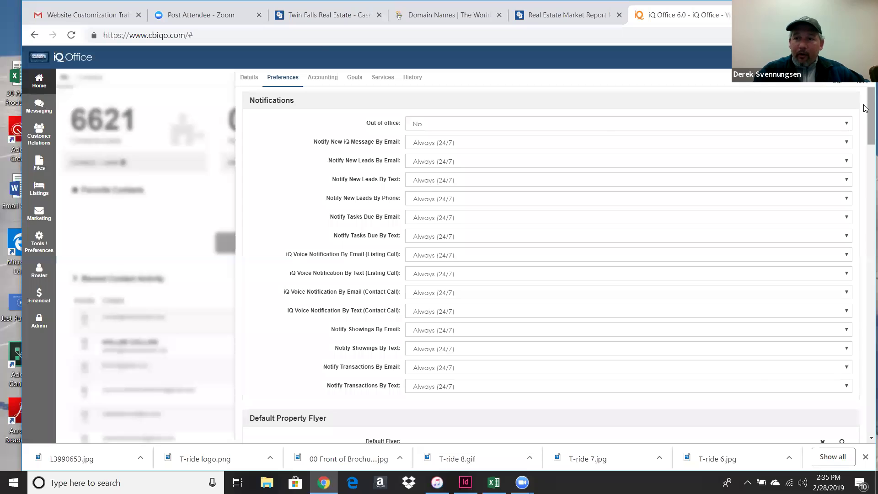
{"action": "scroll", "coordinate": [865, 117], "scroll_direction": "down", "scroll_amount": 1}
{"action": "left_click_drag", "start_coordinate": [865, 117], "coordinate": [869, 407]}
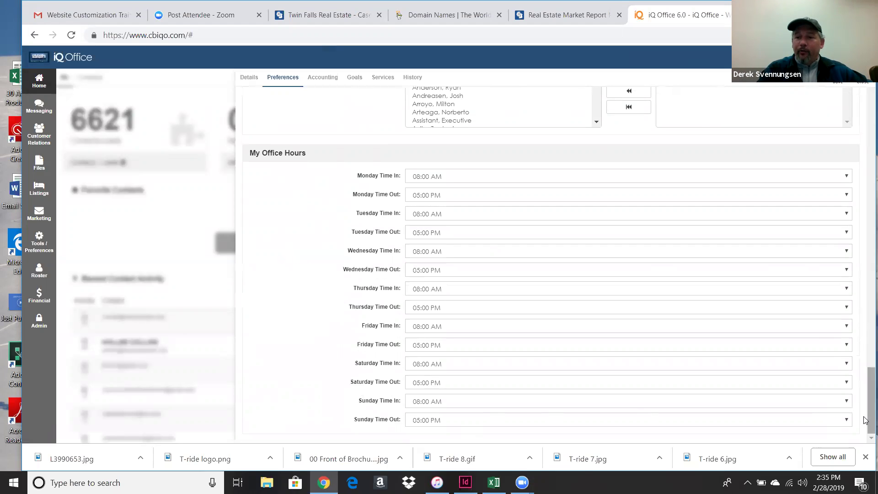
{"action": "left_click_drag", "start_coordinate": [866, 417], "coordinate": [864, 380]}
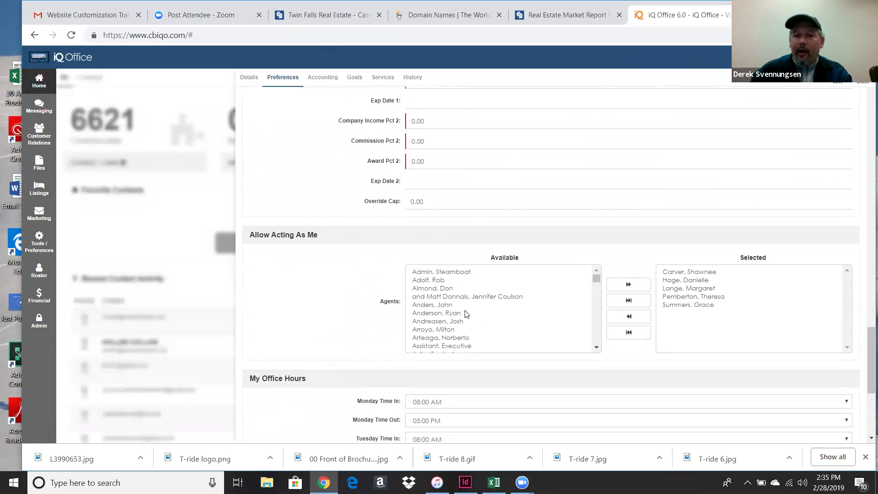
{"action": "left_click_drag", "start_coordinate": [598, 280], "coordinate": [597, 285]}
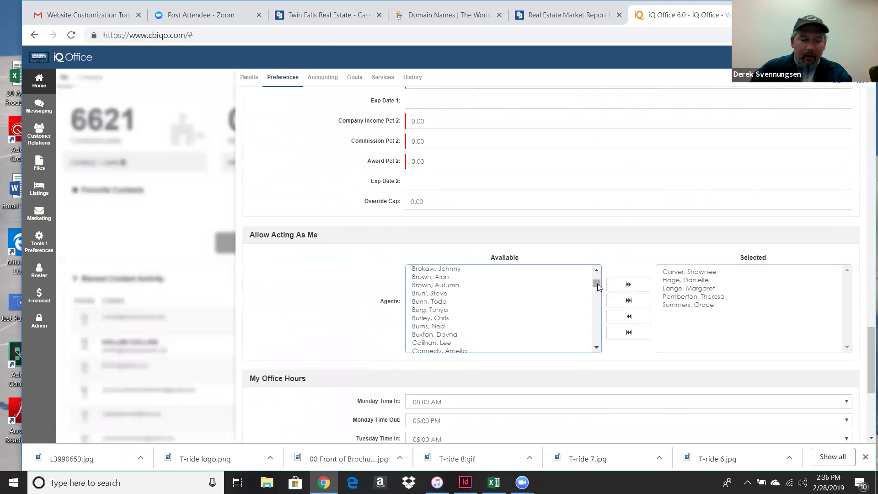
{"action": "left_click_drag", "start_coordinate": [597, 283], "coordinate": [593, 297]}
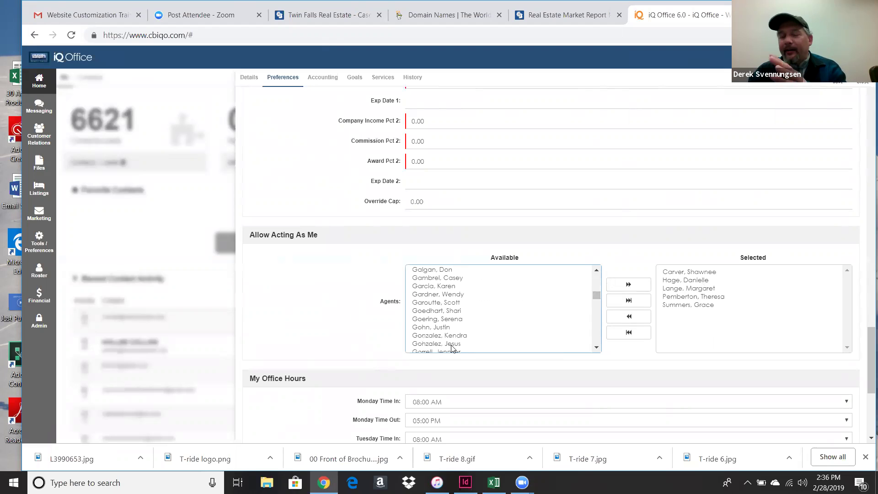
Toggle the account menu, scroll back to the top, and reopen the account menu.
{"action": "left_click", "coordinate": [860, 57]}
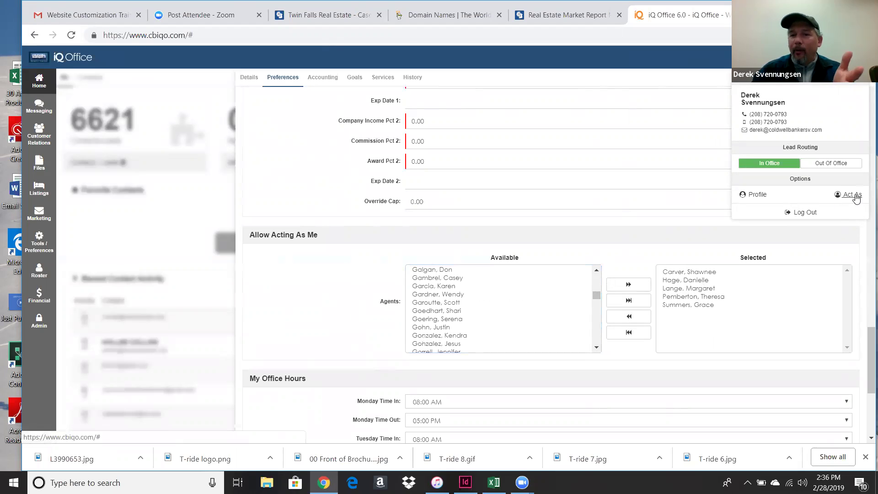
{"action": "left_click", "coordinate": [860, 57]}
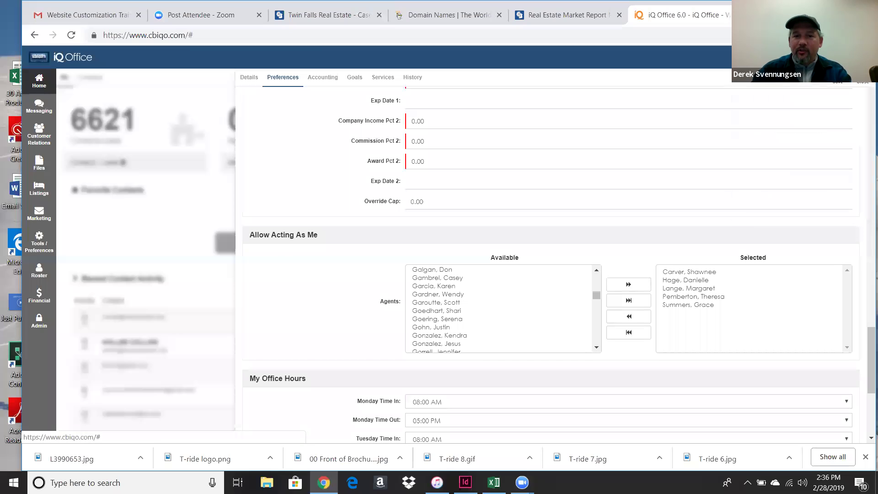
{"action": "left_click_drag", "start_coordinate": [866, 355], "coordinate": [865, 160]}
{"action": "scroll", "coordinate": [859, 128], "scroll_direction": "up", "scroll_amount": 3}
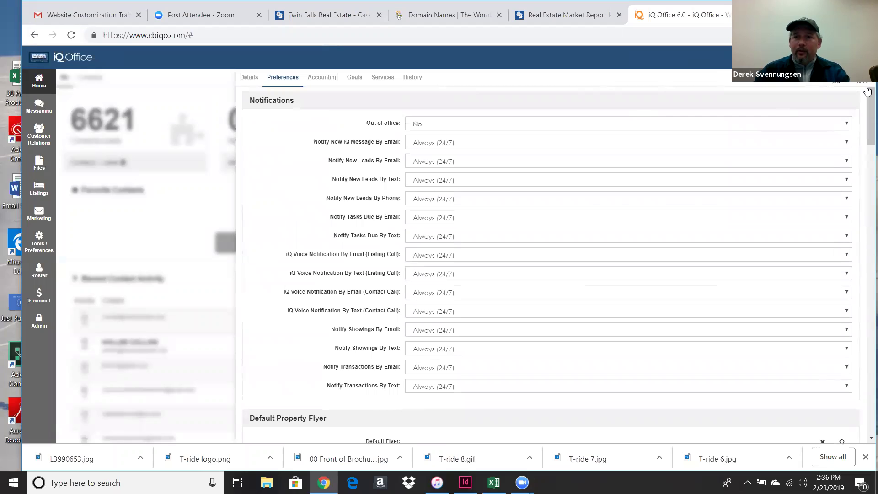
{"action": "left_click", "coordinate": [851, 57]}
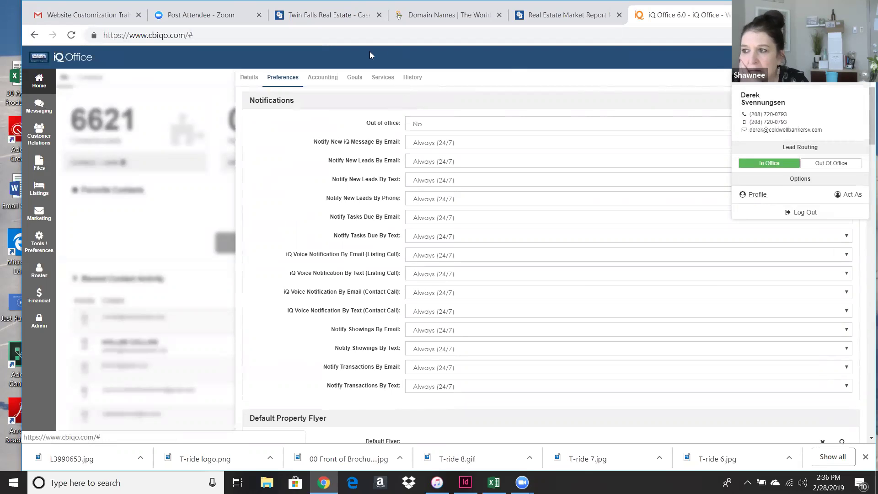
Return to the Details tab and type 'I'm NOT an agent, Sh' into Profile Text.
{"action": "left_click", "coordinate": [249, 77]}
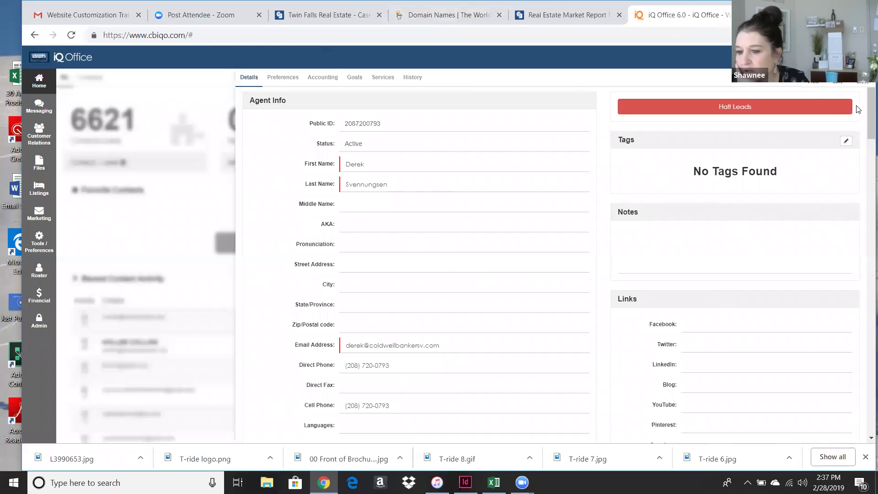
{"action": "scroll", "coordinate": [864, 348], "scroll_direction": "down", "scroll_amount": 20}
{"action": "scroll", "coordinate": [864, 411], "scroll_direction": "down", "scroll_amount": 8}
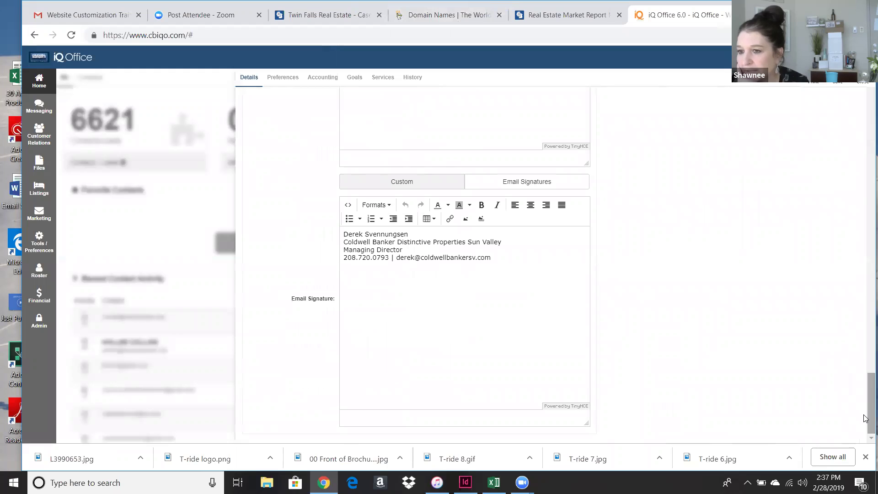
{"action": "scroll", "coordinate": [499, 288], "scroll_direction": "up", "scroll_amount": 4}
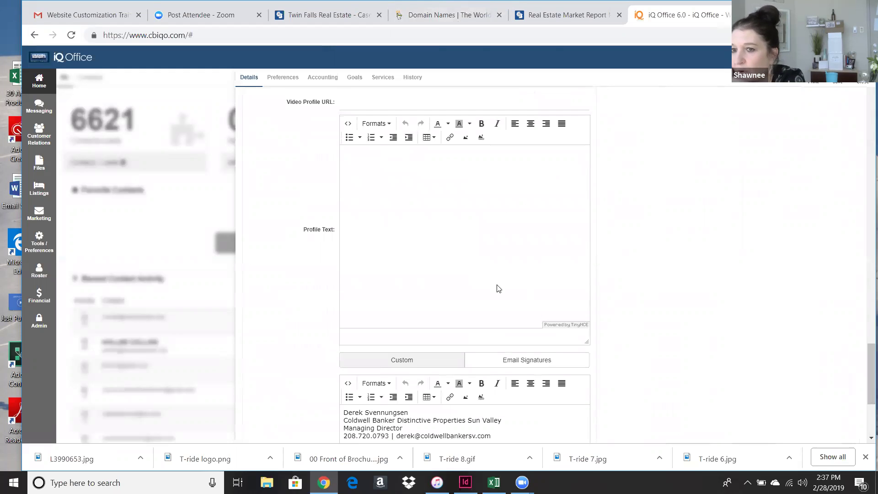
{"action": "left_click", "coordinate": [357, 151]}
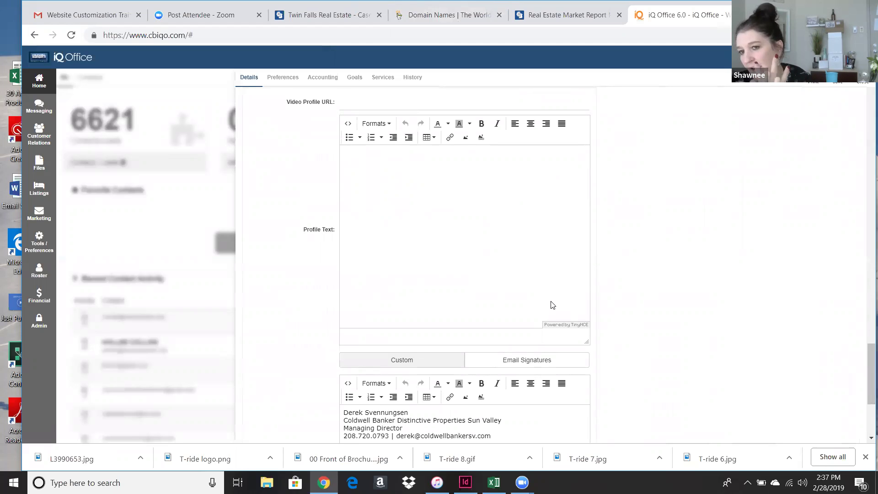
{"action": "type", "text": "I'm NOT and"}
{"action": "key", "text": "BackSpace"}
{"action": "type", "text": "agent, Shawnee. Leave me alone!!!!"}
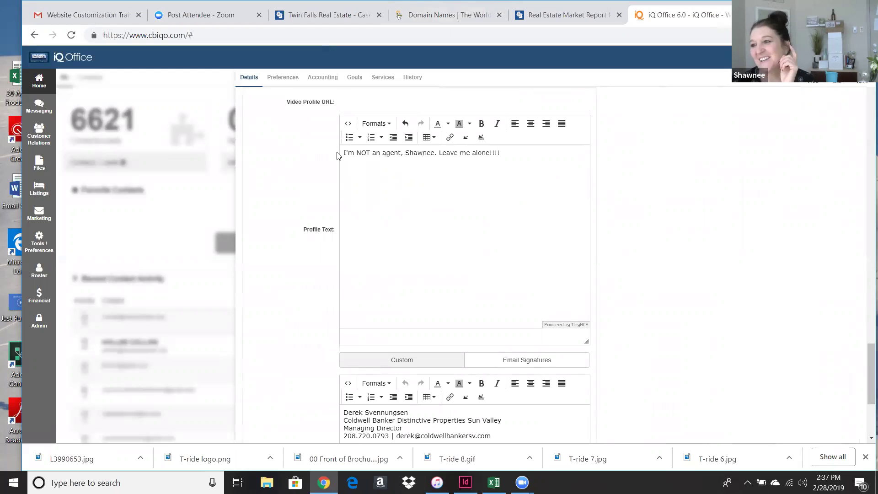
Select and delete the whole Profile Text line, leaving the editor empty.
{"action": "triple_click", "coordinate": [352, 152]}
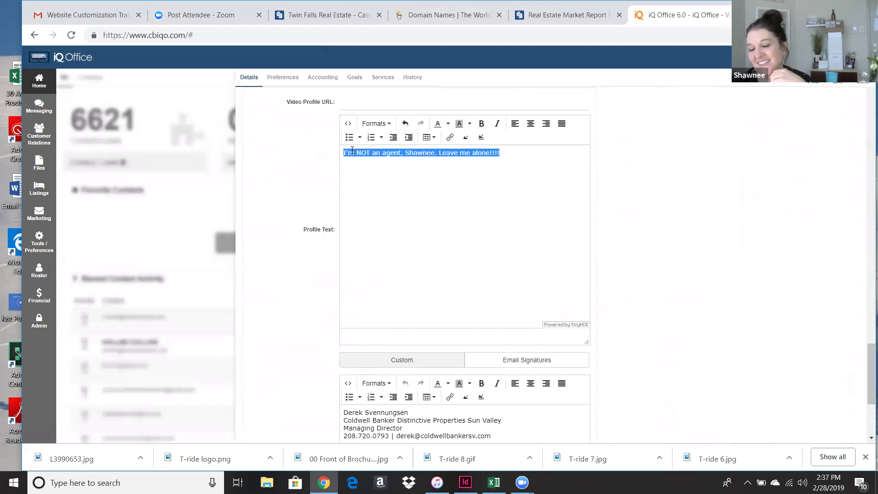
{"action": "key", "text": "BackSpace"}
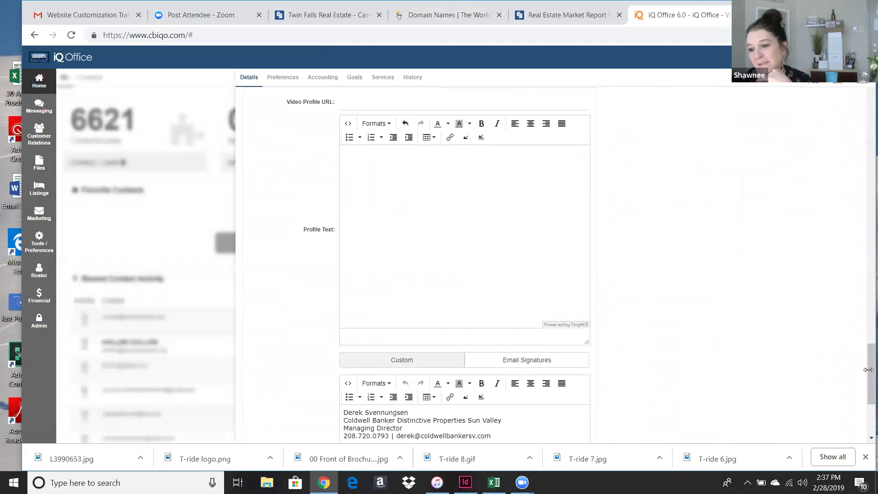
{"action": "left_click_drag", "start_coordinate": [868, 370], "coordinate": [871, 92]}
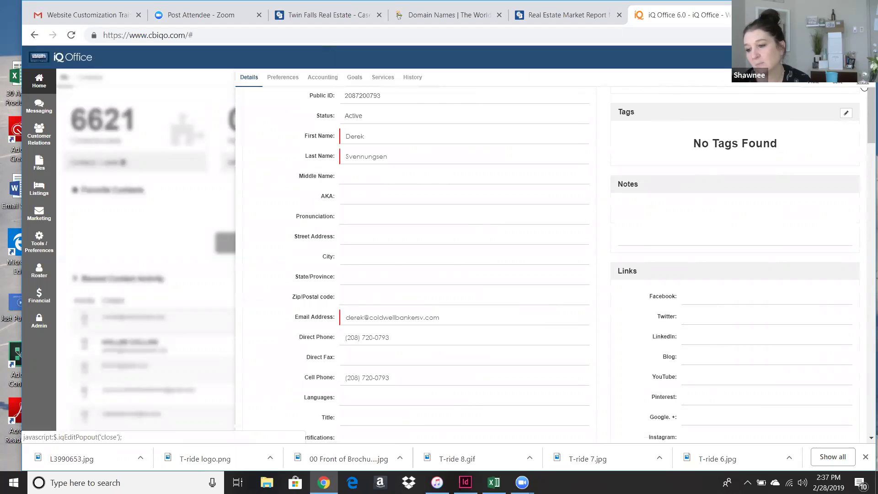
Drag the suit-and-tie headshot from image slot 2 into slot 1, ahead of the mountain photo.
{"action": "left_click_drag", "start_coordinate": [866, 134], "coordinate": [866, 155]}
{"action": "scroll", "coordinate": [865, 154], "scroll_direction": "down", "scroll_amount": 3}
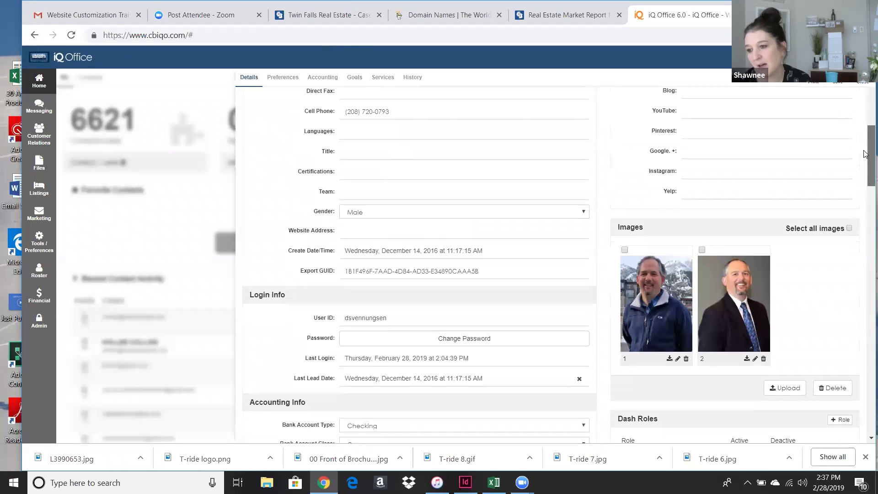
{"action": "left_click_drag", "start_coordinate": [718, 254], "coordinate": [636, 264]}
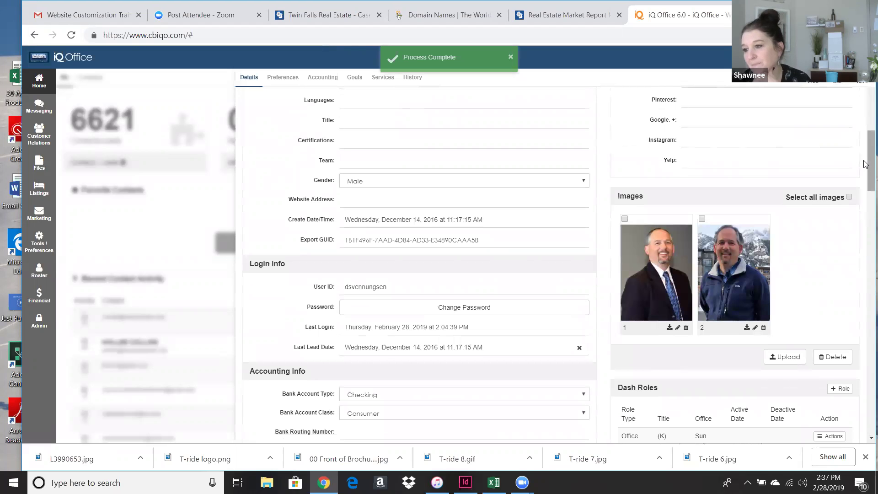
{"action": "scroll", "coordinate": [864, 171], "scroll_direction": "down", "scroll_amount": 3}
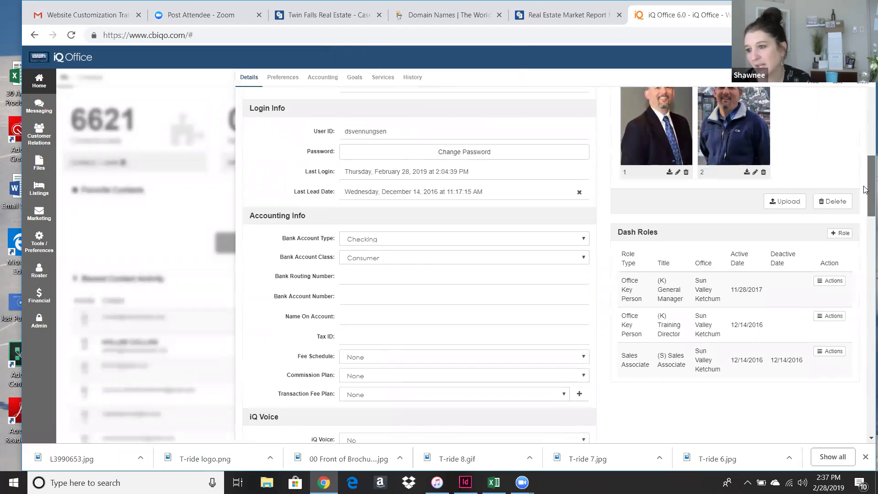
{"action": "left_click_drag", "start_coordinate": [864, 189], "coordinate": [865, 140]}
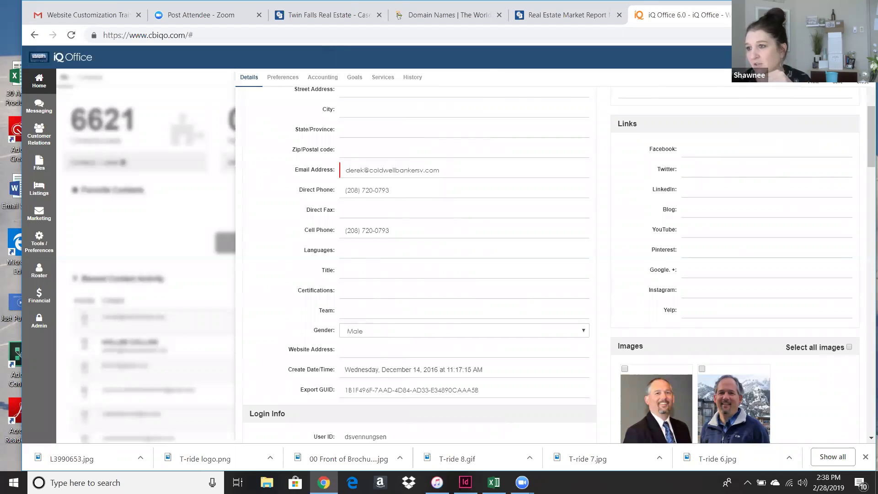
Copy the Coldwell Banker Sun Valley Facebook page URL and paste it into Links > Facebook.
{"action": "key", "text": "ctrl+t"}
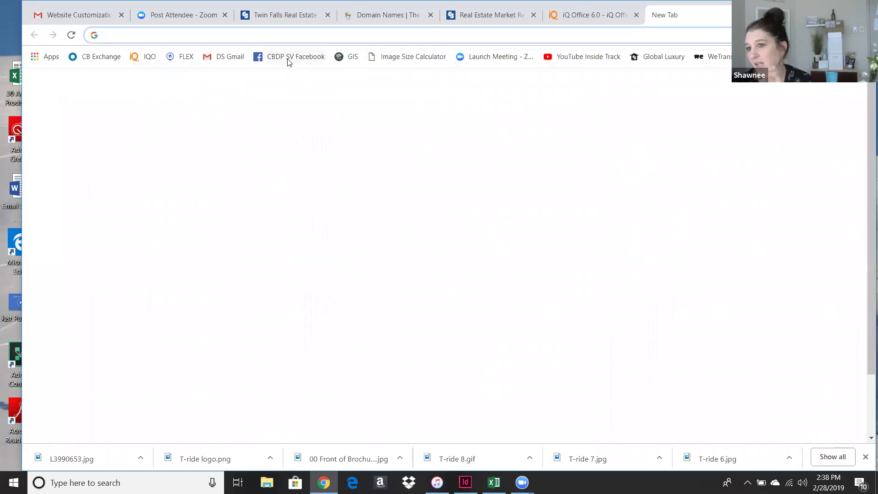
{"action": "left_click", "coordinate": [288, 58]}
{"action": "left_click", "coordinate": [274, 34]}
{"action": "key", "text": "ctrl+c"}
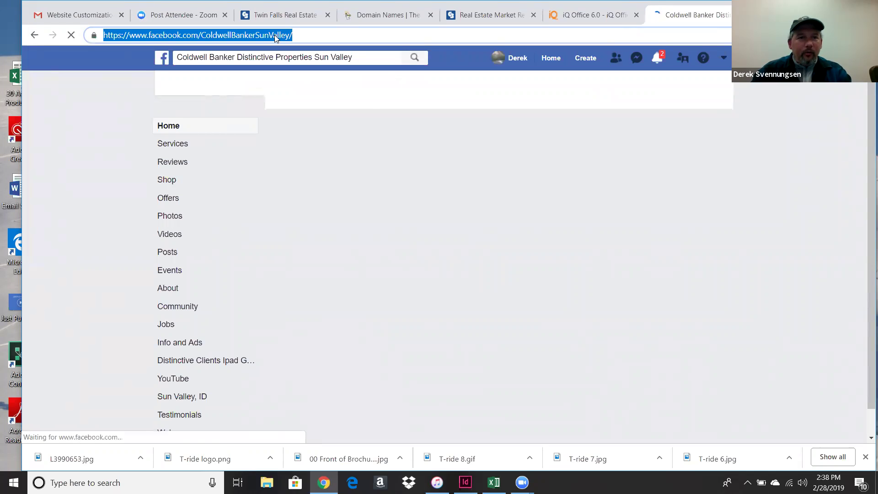
{"action": "left_click", "coordinate": [595, 15]}
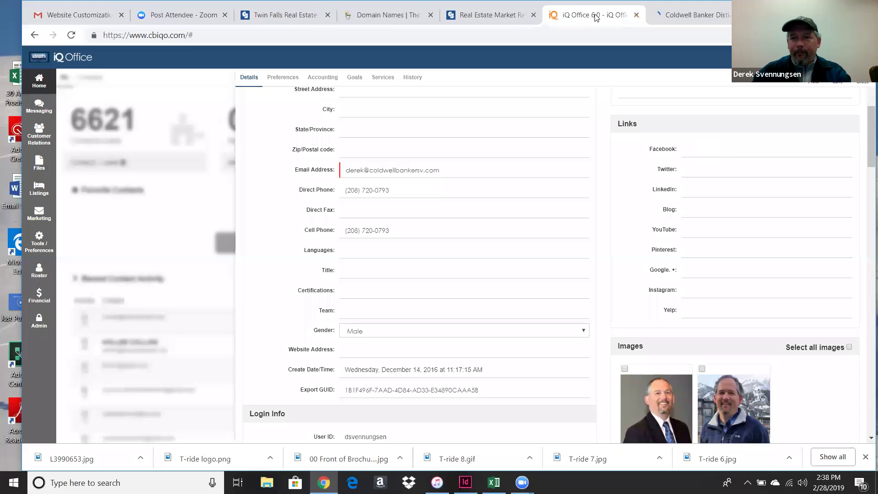
{"action": "left_click", "coordinate": [740, 144]}
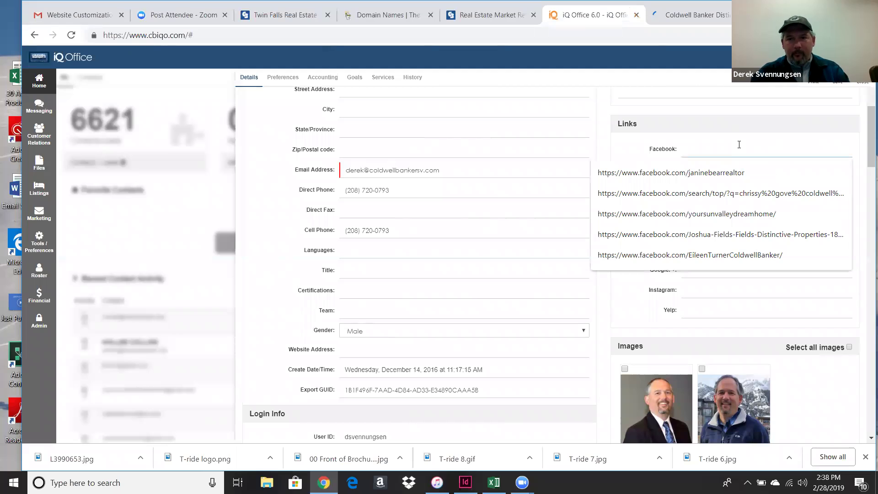
{"action": "key", "text": "ctrl+v"}
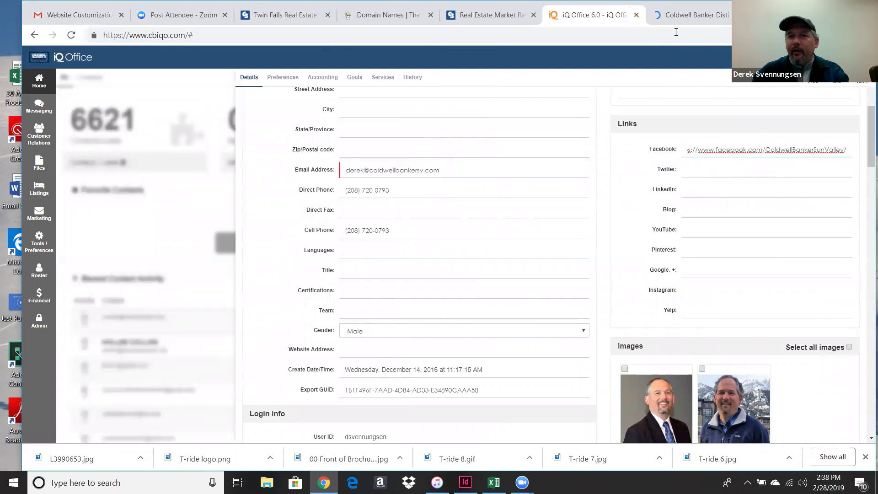
Compare the pasted Facebook link against the Facebook page's address.
{"action": "left_click", "coordinate": [689, 15]}
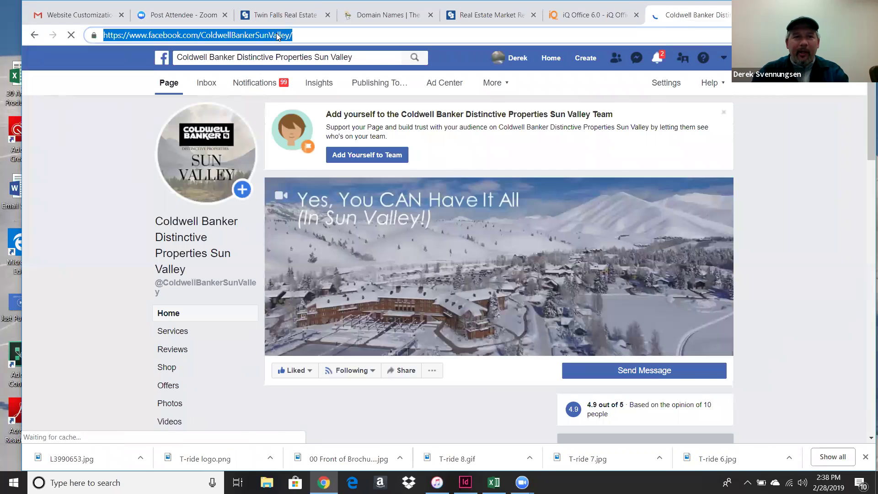
{"action": "left_click", "coordinate": [578, 16]}
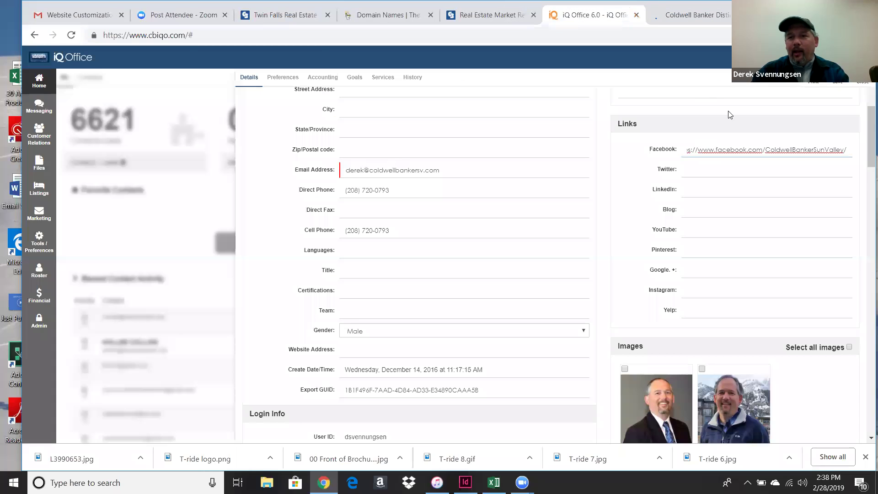
{"action": "left_click", "coordinate": [715, 150]}
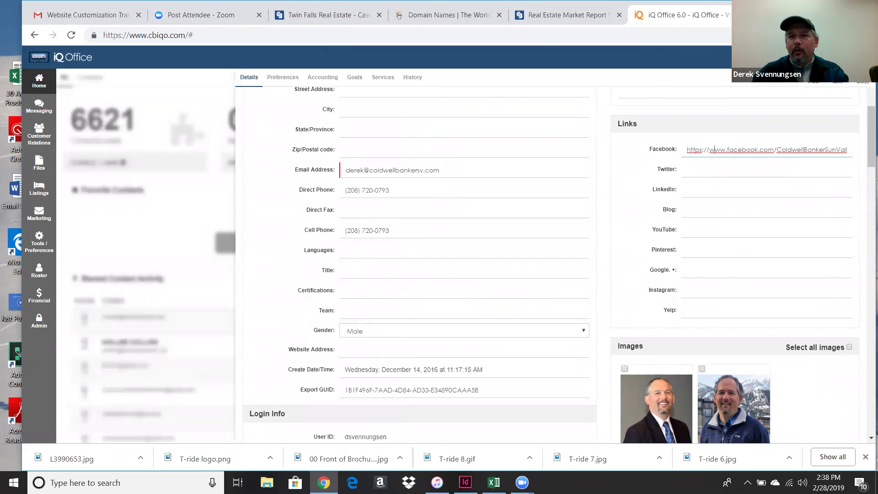
{"action": "key", "text": "ctrl+t"}
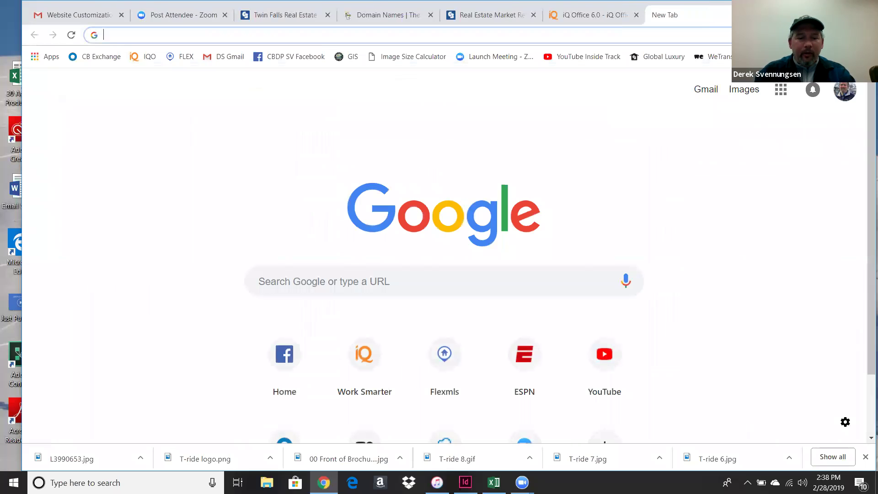
{"action": "type", "text": "inst"}
{"action": "key", "text": "Return"}
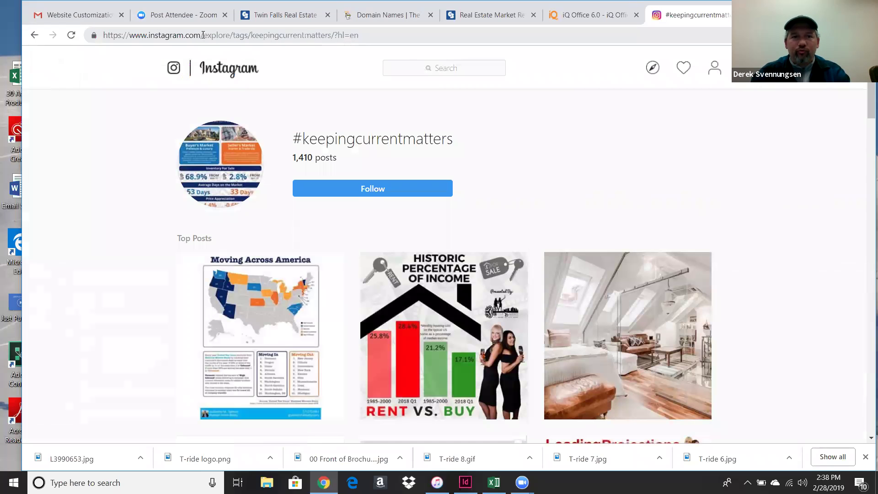
{"action": "left_click_drag", "start_coordinate": [203, 35], "coordinate": [377, 91]}
{"action": "key", "text": "BackSpace"}
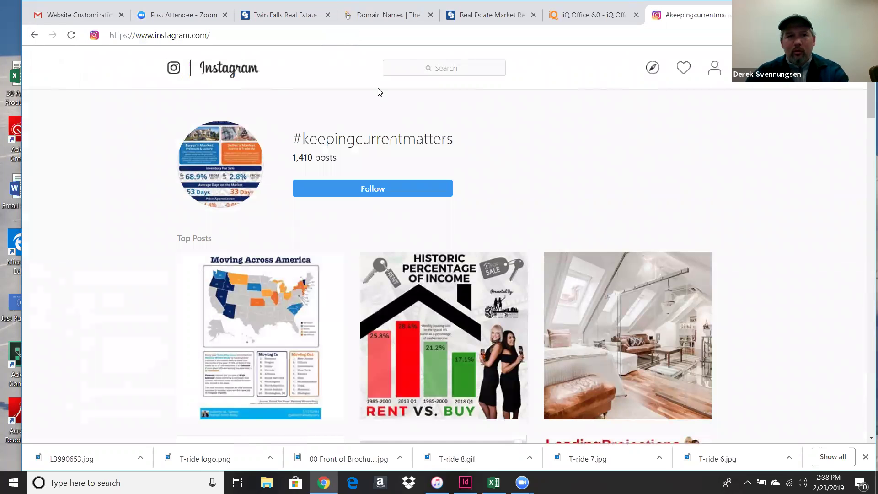
{"action": "key", "text": "Return"}
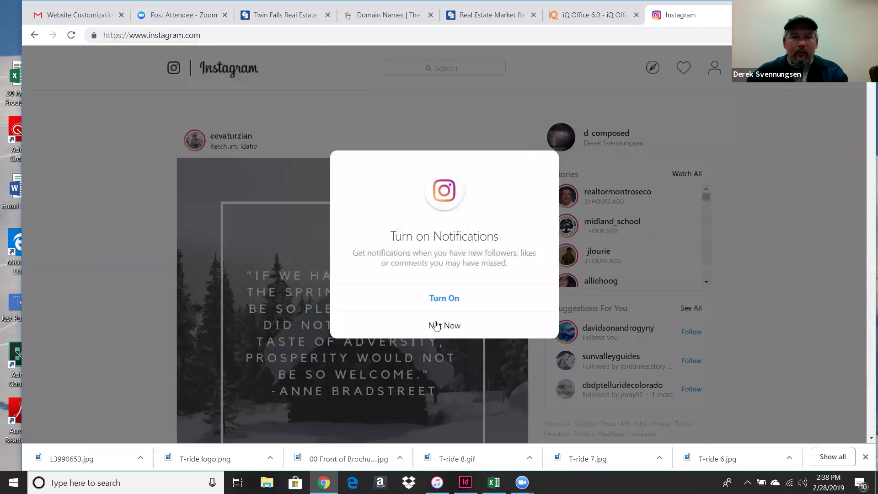
{"action": "left_click", "coordinate": [436, 326]}
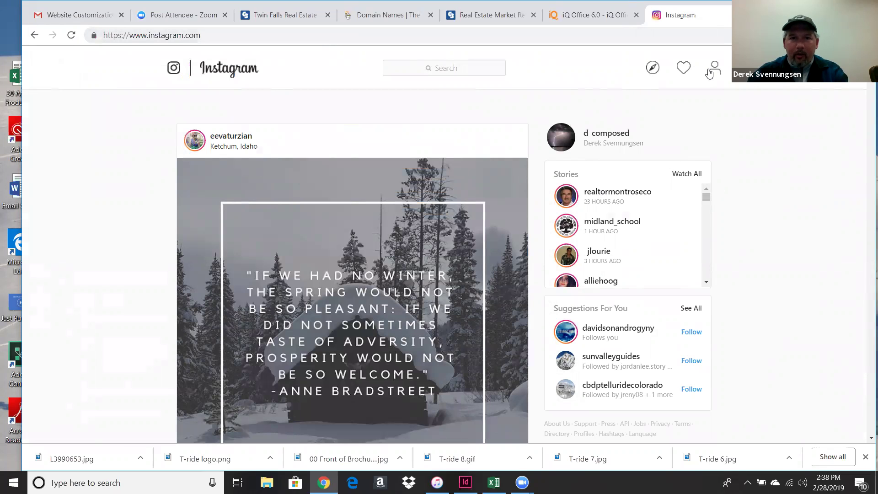
{"action": "left_click", "coordinate": [711, 74]}
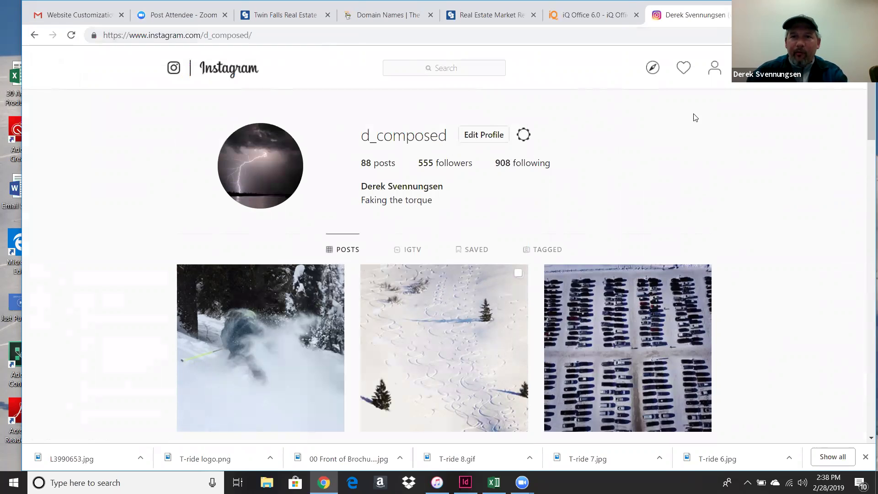
{"action": "left_click", "coordinate": [739, 14]}
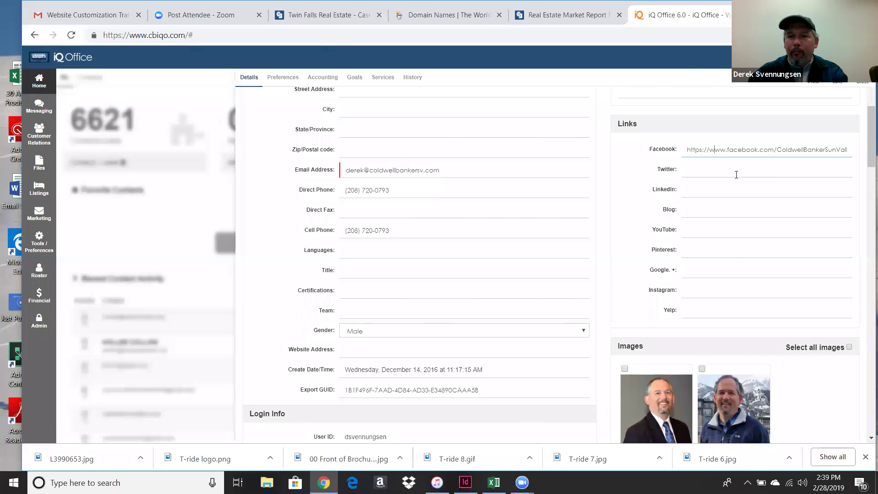
Leave the YouTube, Blog and Instagram links empty and close the contact edit window.
{"action": "left_click", "coordinate": [711, 230]}
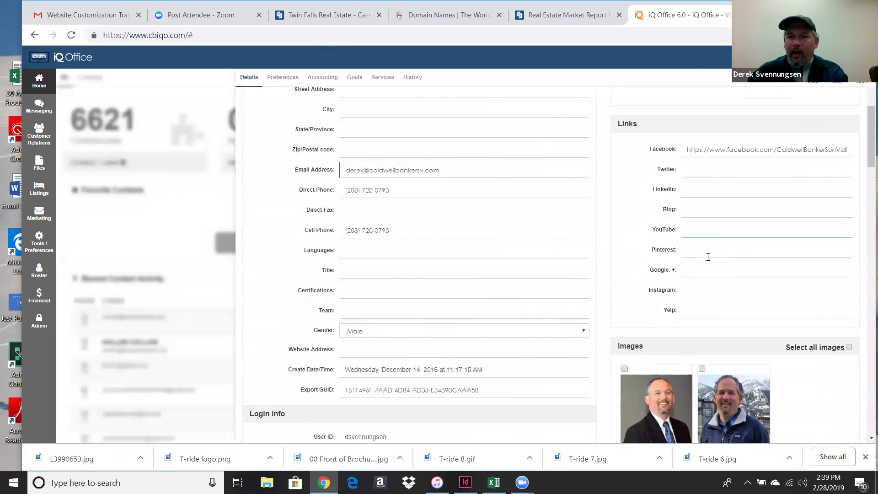
{"action": "left_click", "coordinate": [703, 209]}
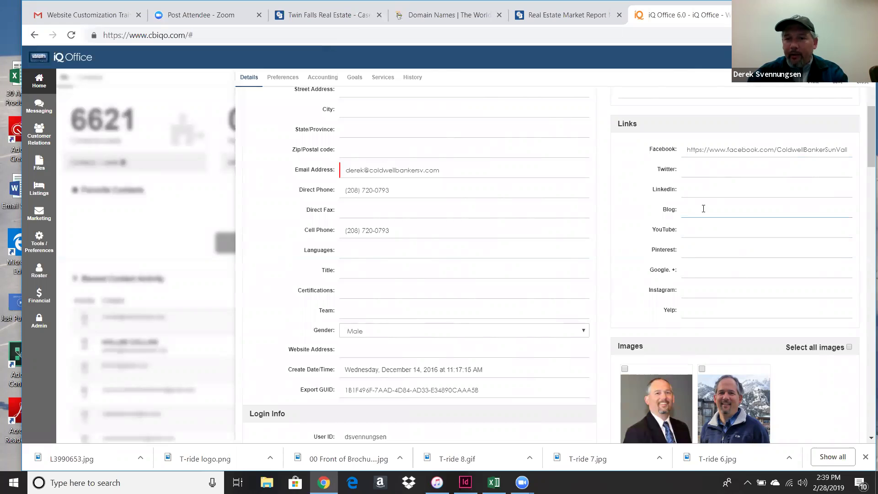
{"action": "left_click", "coordinate": [707, 295]}
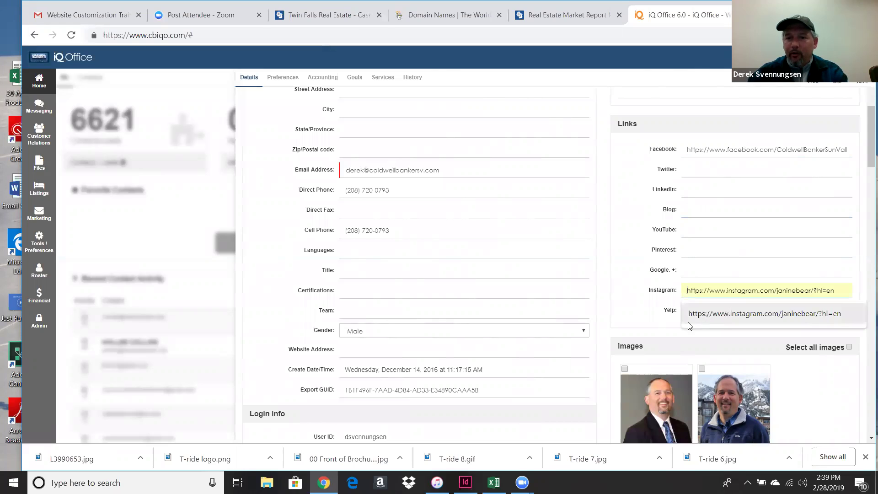
{"action": "left_click", "coordinate": [654, 312]}
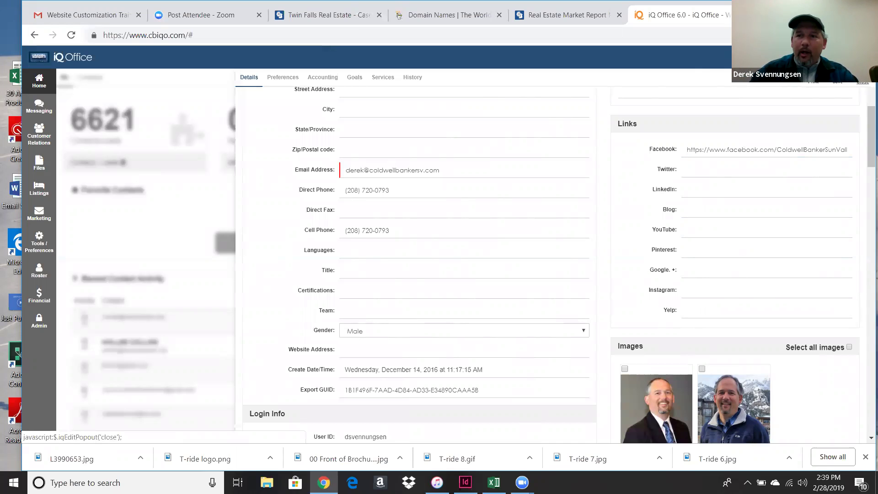
{"action": "left_click", "coordinate": [863, 81]}
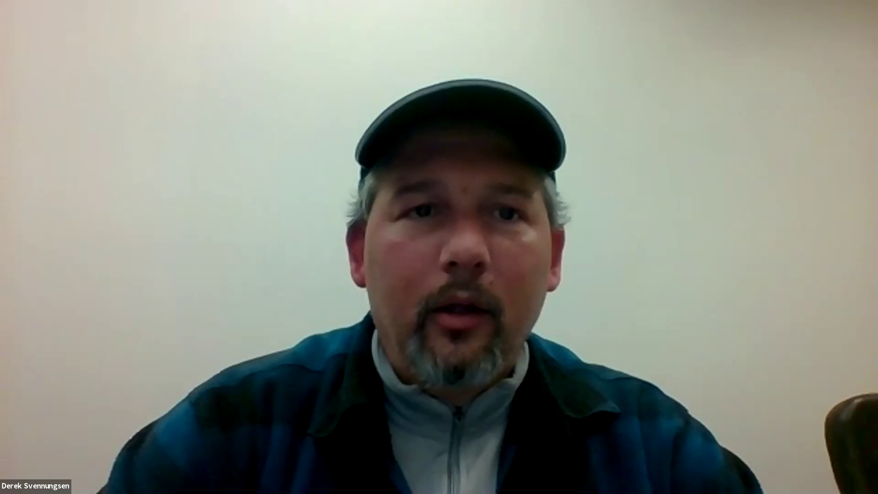